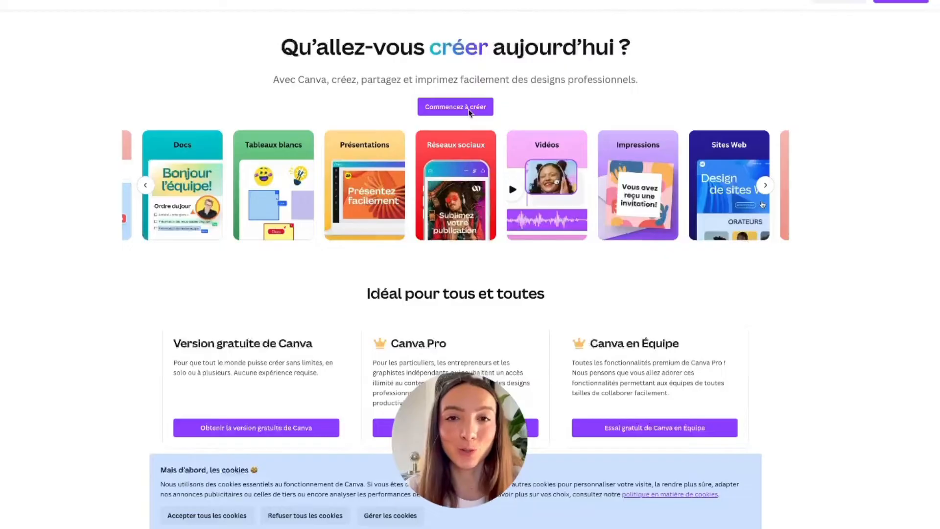
Start creating with Canva and look over the home page's Entreprise navigation options and activity notifications
left_click(455, 107)
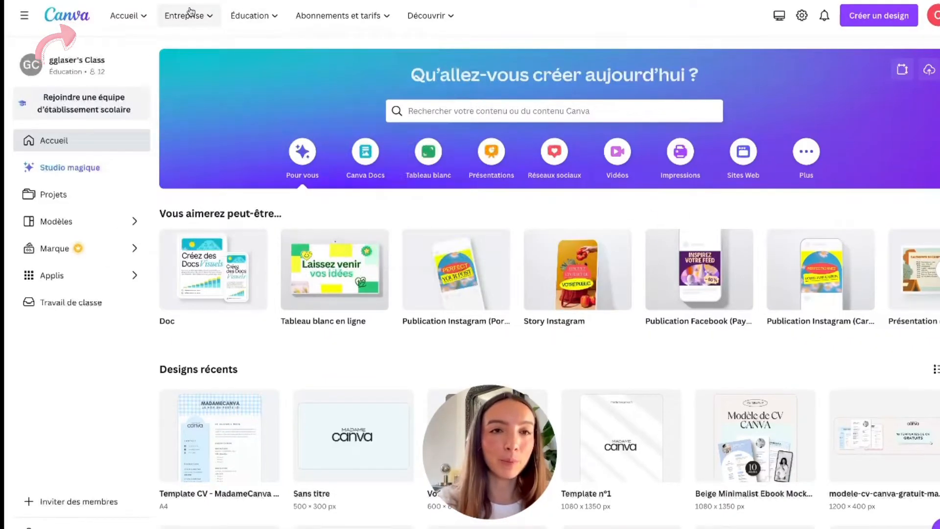
mouse_move(151, 23)
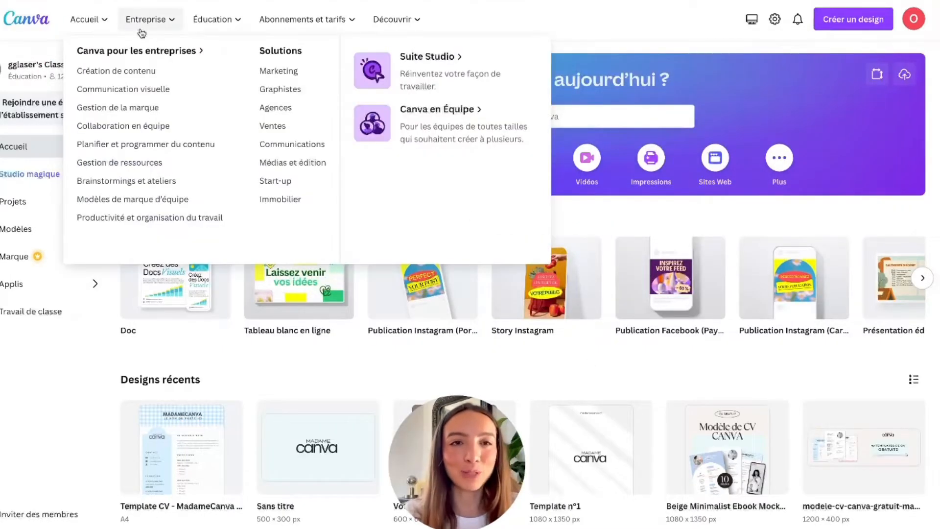
mouse_move(311, 35)
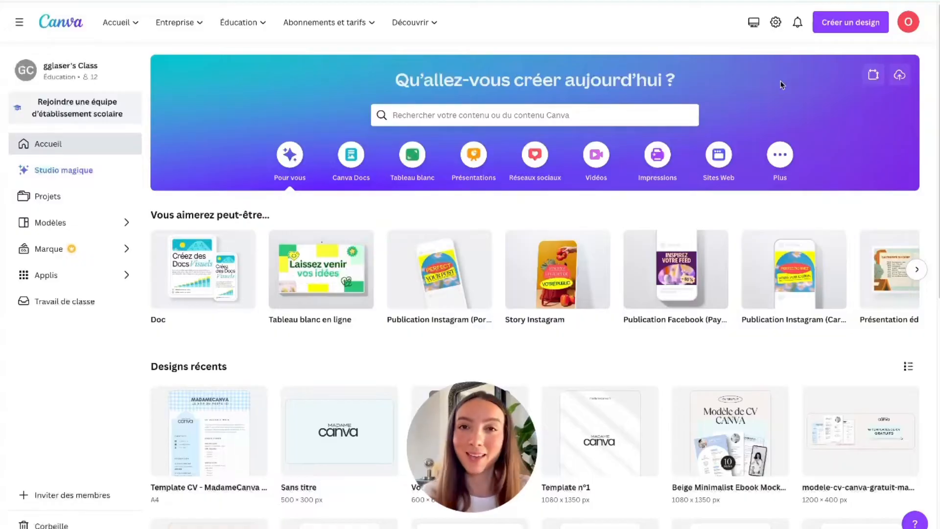
left_click(798, 30)
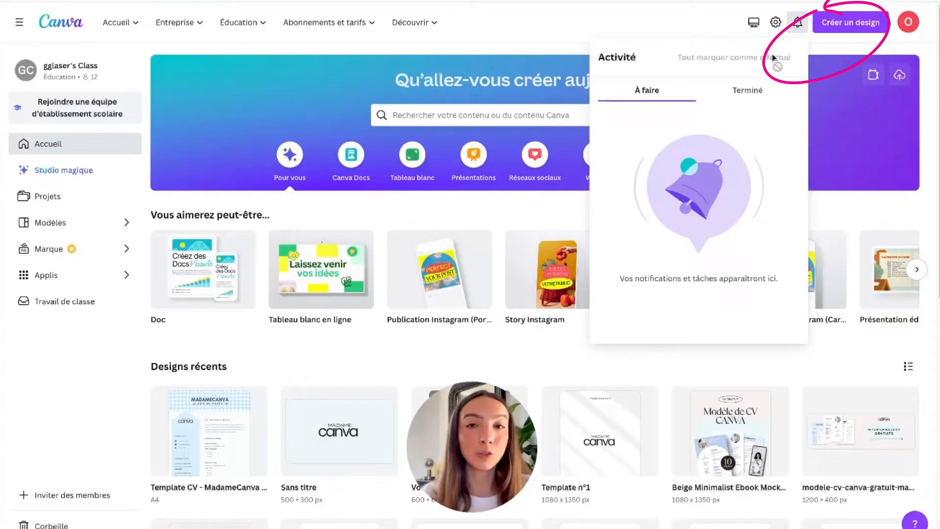
left_click(799, 24)
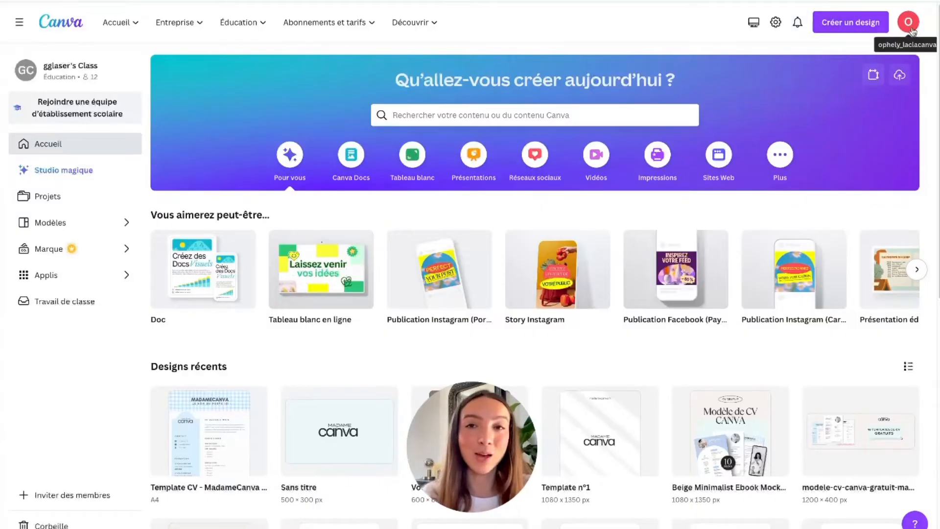
Search the templates for "post insta" and look over the suggestions before dismissing them
left_click(584, 122)
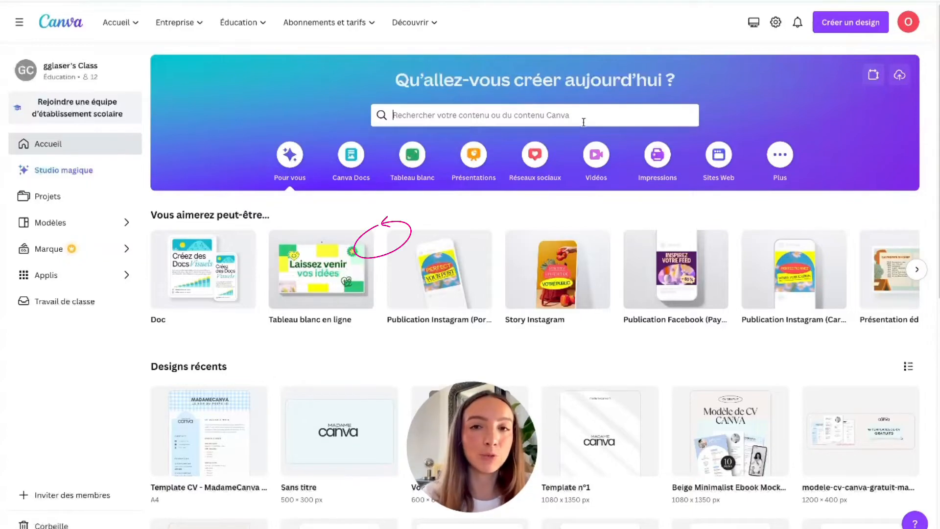
type("post ")
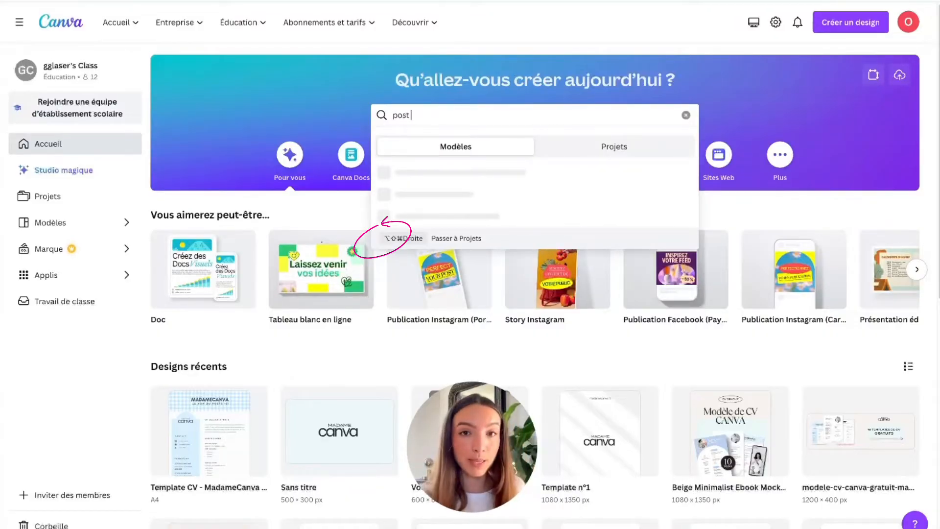
type("insta")
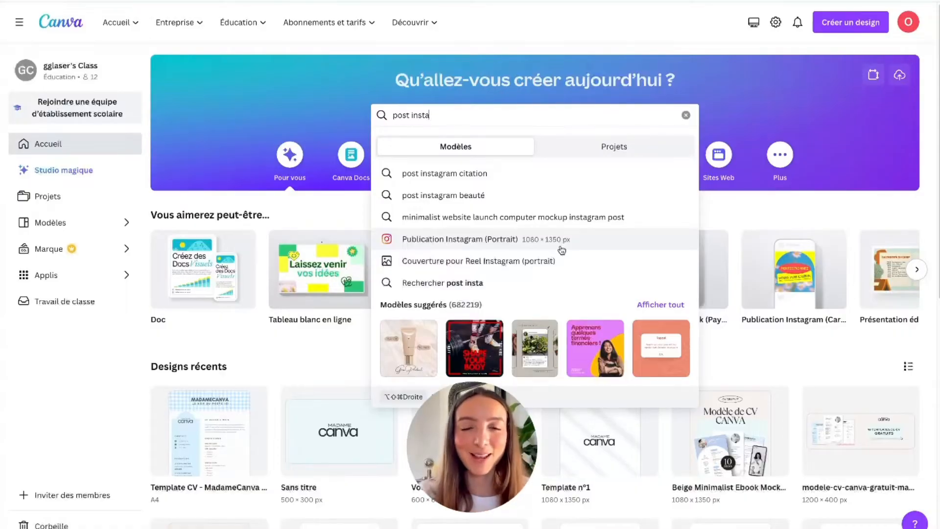
left_click(333, 208)
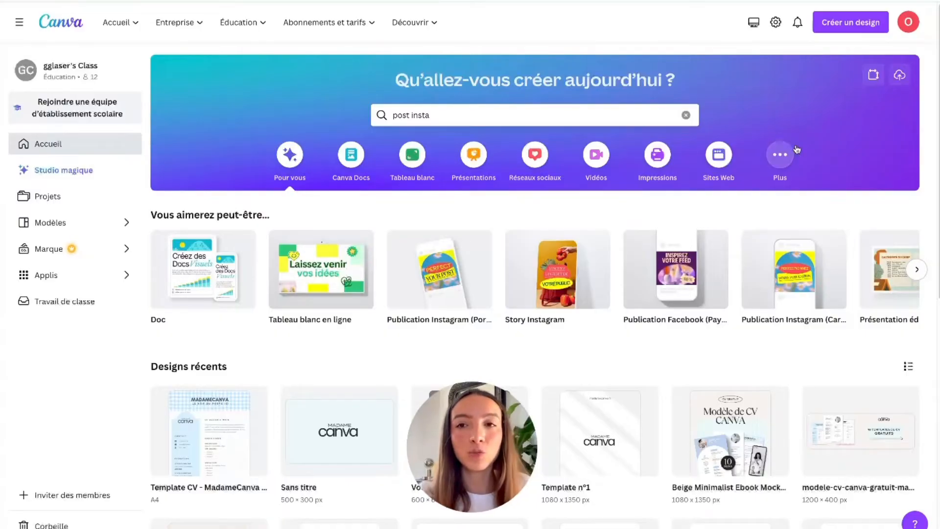
Browse the additional design types under Plus and their templates, such as infographics, photo collages and book covers
left_click(782, 155)
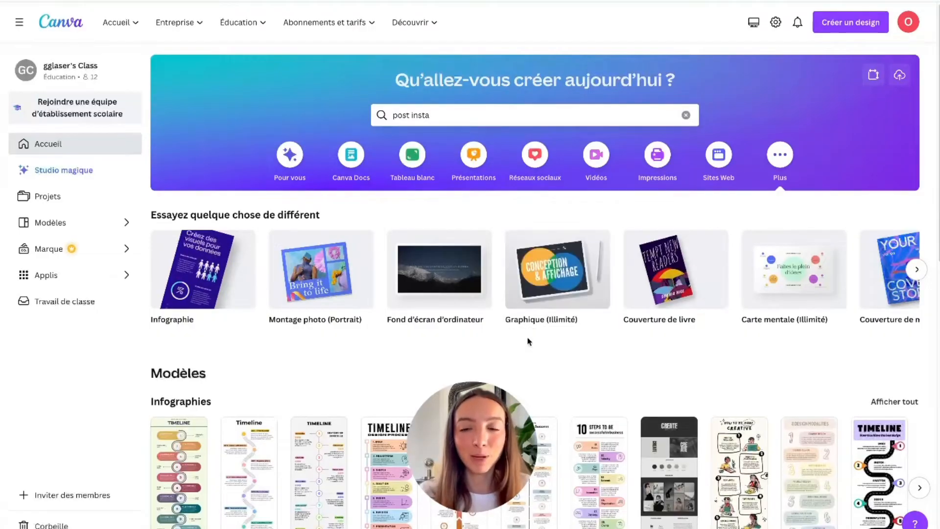
scroll(527, 341, "down", 4)
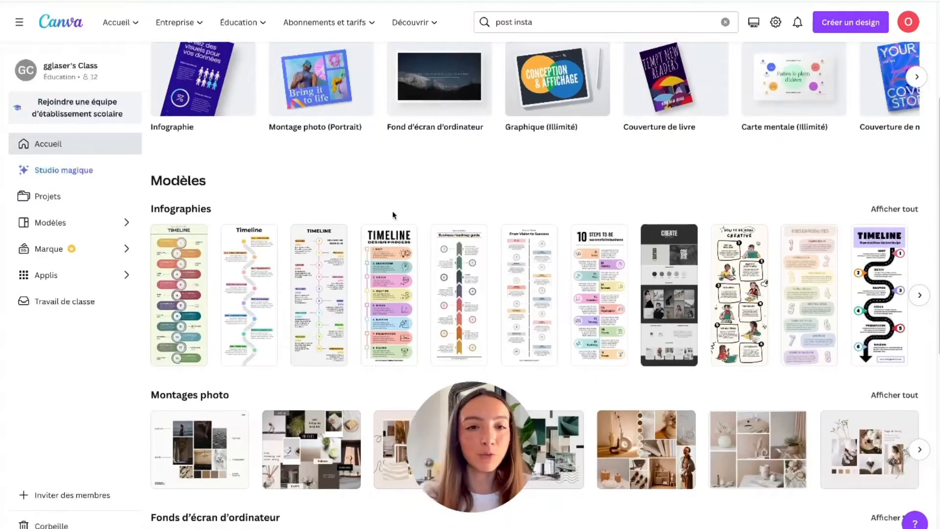
scroll(392, 211, "down", 8)
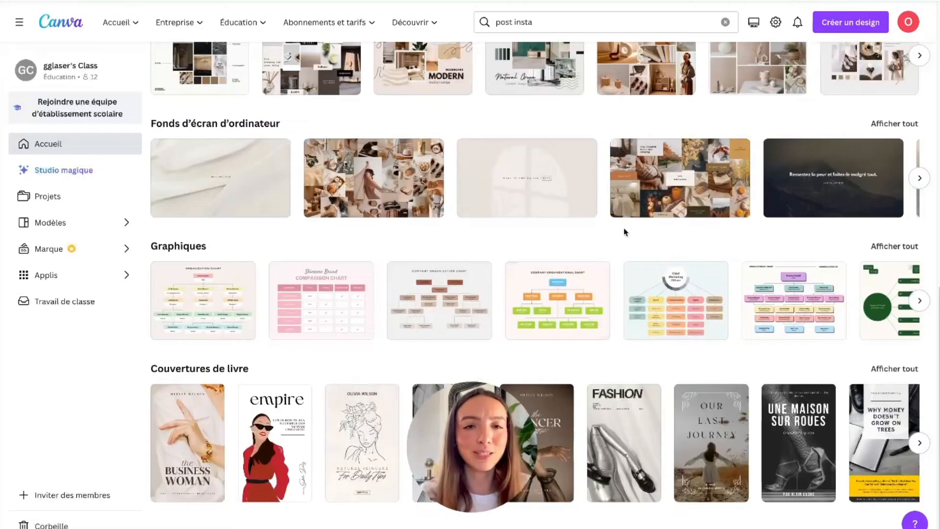
scroll(624, 231, "up", 12)
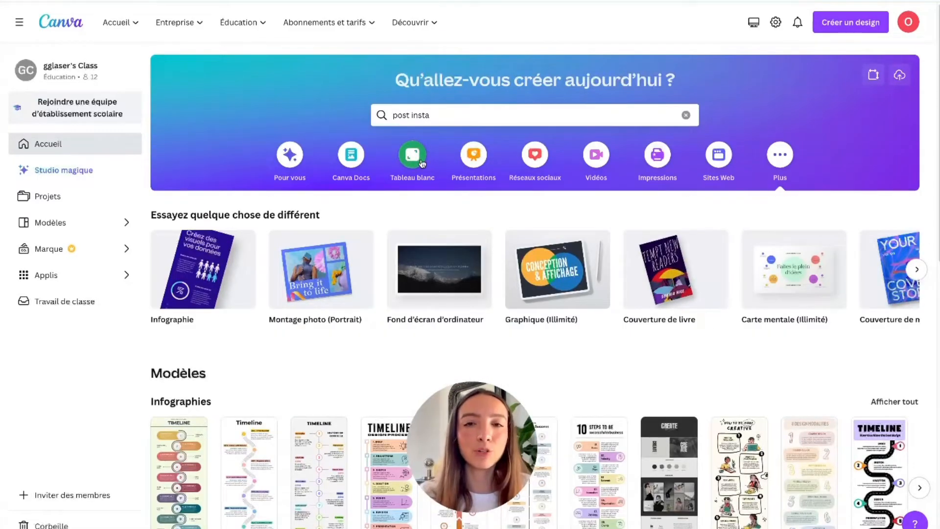
Browse the whiteboard, presentation and social media design types, including the Facebook formats, and return to the Pour vous suggestions
left_click(421, 161)
left_click(473, 156)
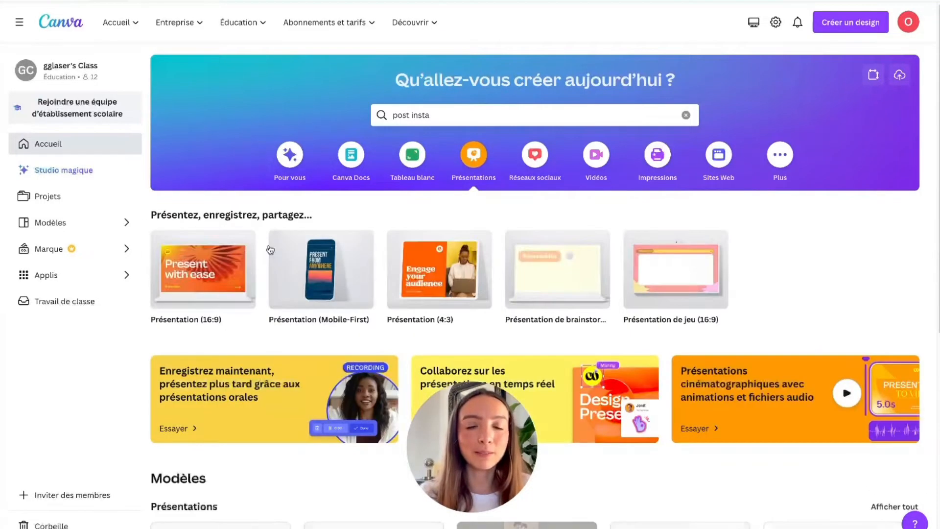
left_click(535, 156)
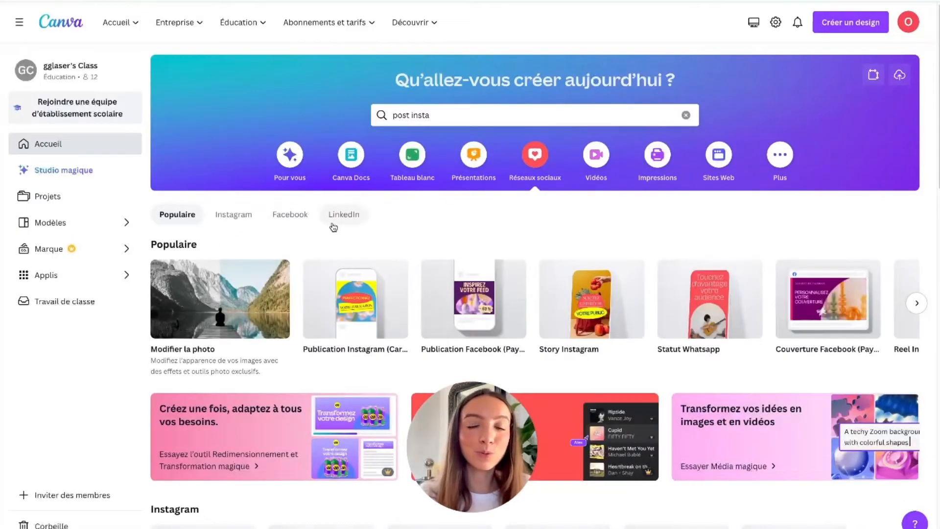
left_click(283, 217)
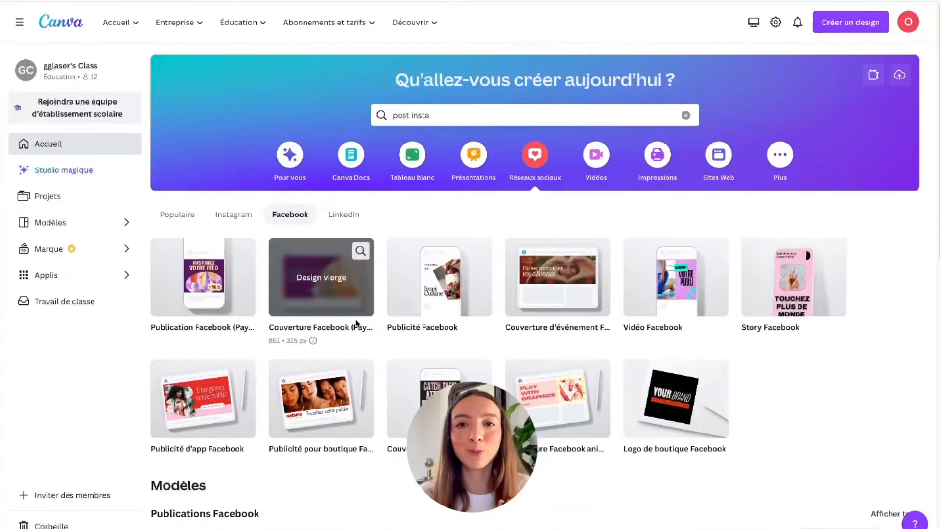
left_click(305, 167)
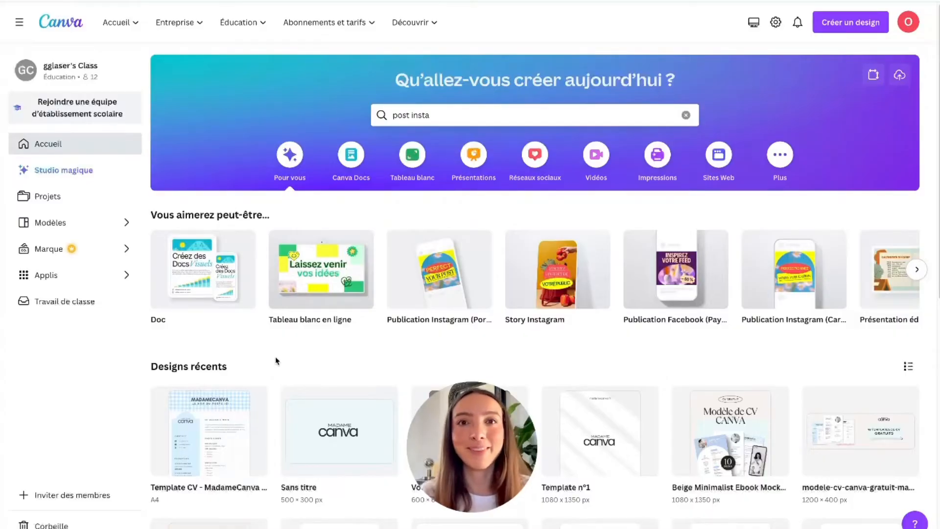
Look over the suggested formats and the full set of recent designs on the home page
mouse_move(317, 287)
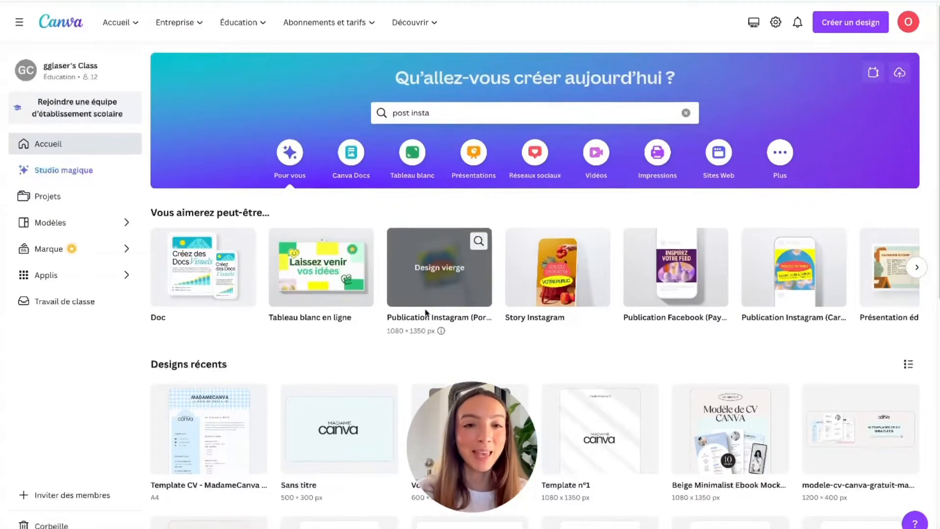
scroll(454, 303, "down", 6)
scroll(731, 368, "up", 1)
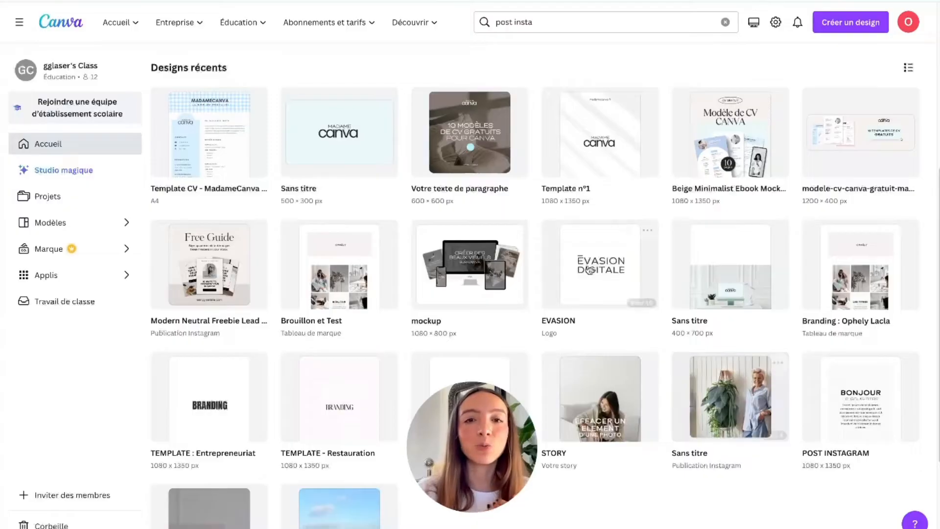
scroll(589, 269, "up", 2)
scroll(514, 319, "down", 5)
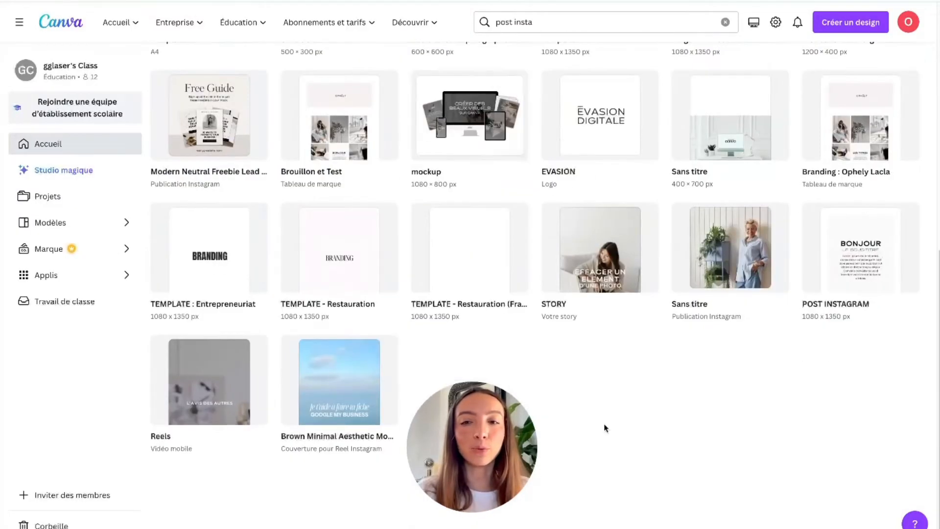
scroll(602, 425, "up", 1)
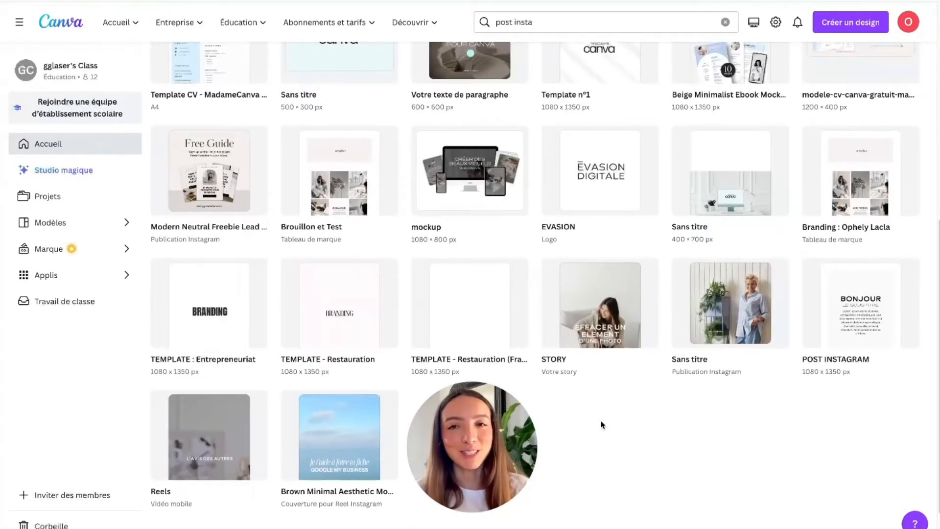
scroll(602, 425, "up", 5)
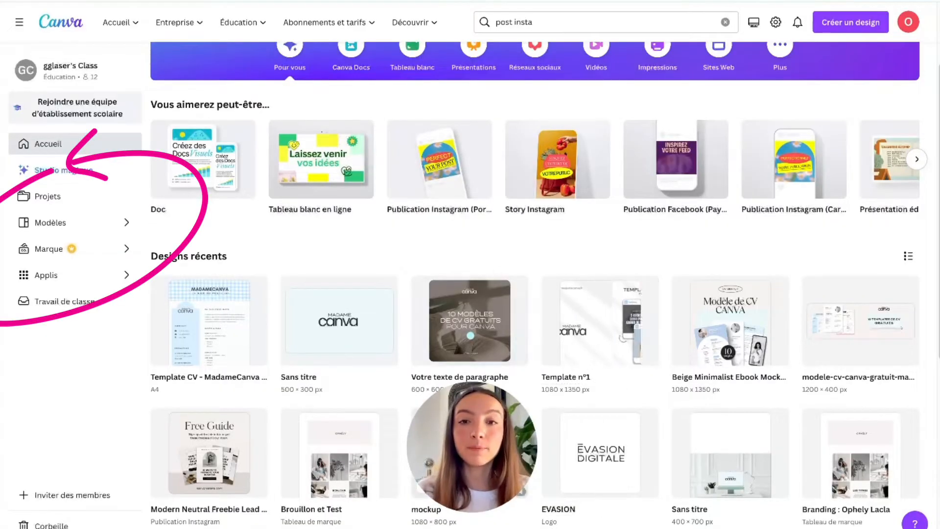
scroll(590, 392, "down", 6)
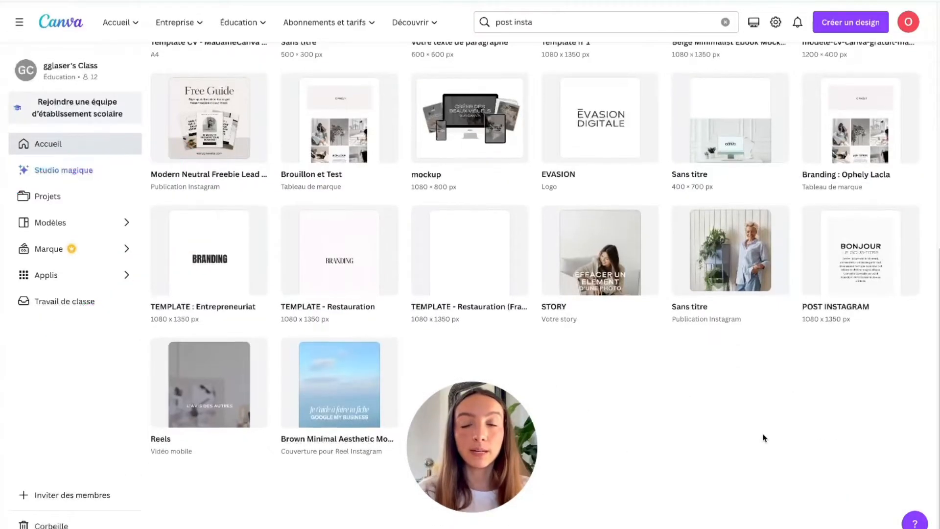
scroll(766, 438, "up", 3)
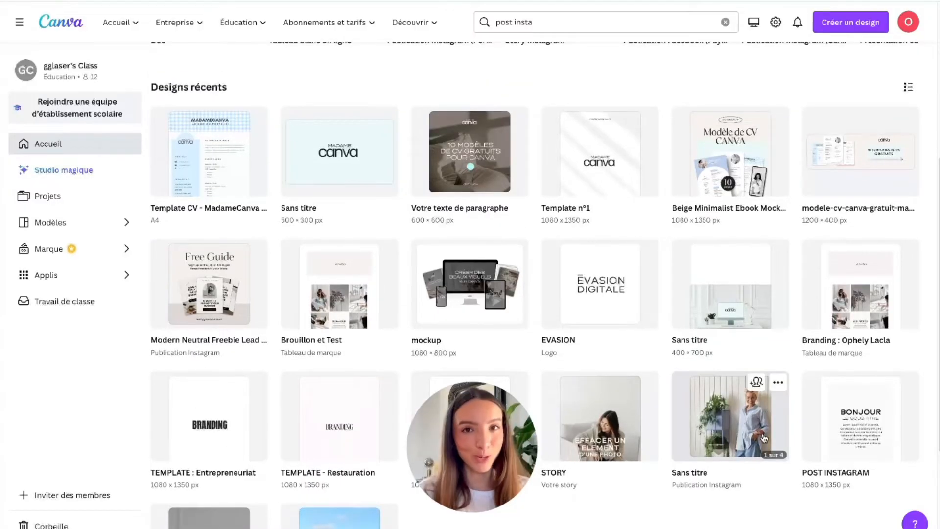
scroll(763, 437, "up", 5)
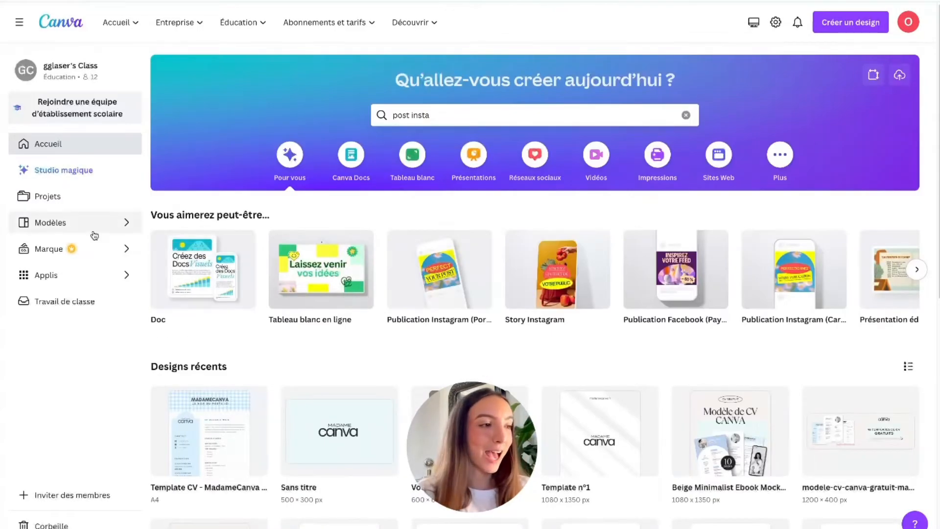
Create a folder named MadameCanva.fr in Projets
left_click(115, 205)
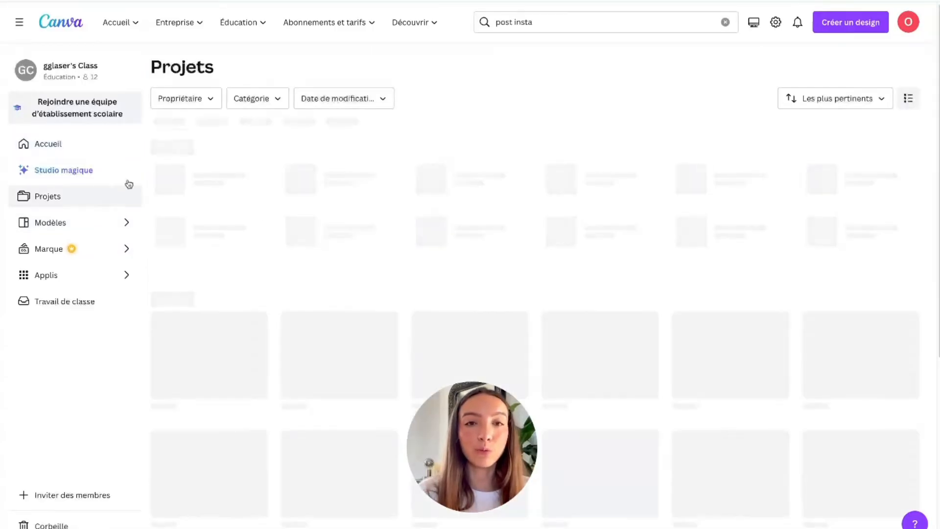
scroll(308, 383, "down", 1)
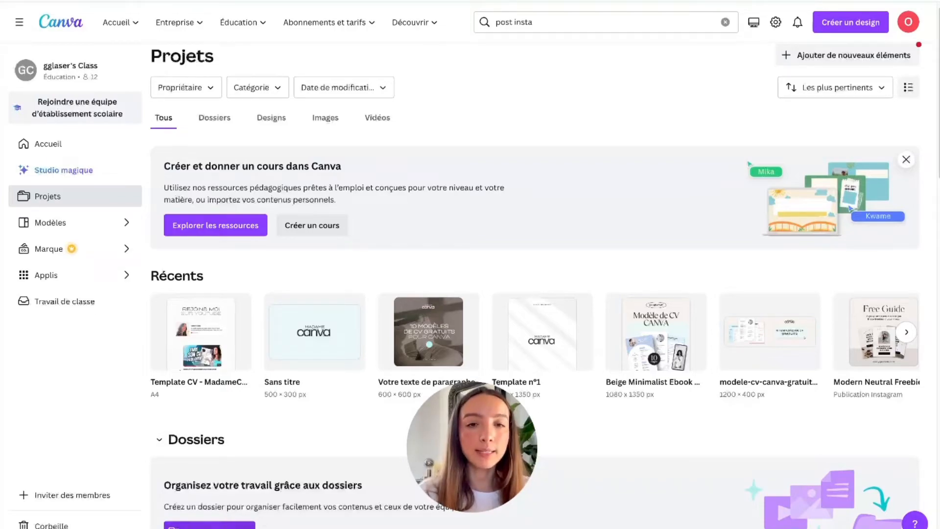
left_click(243, 523)
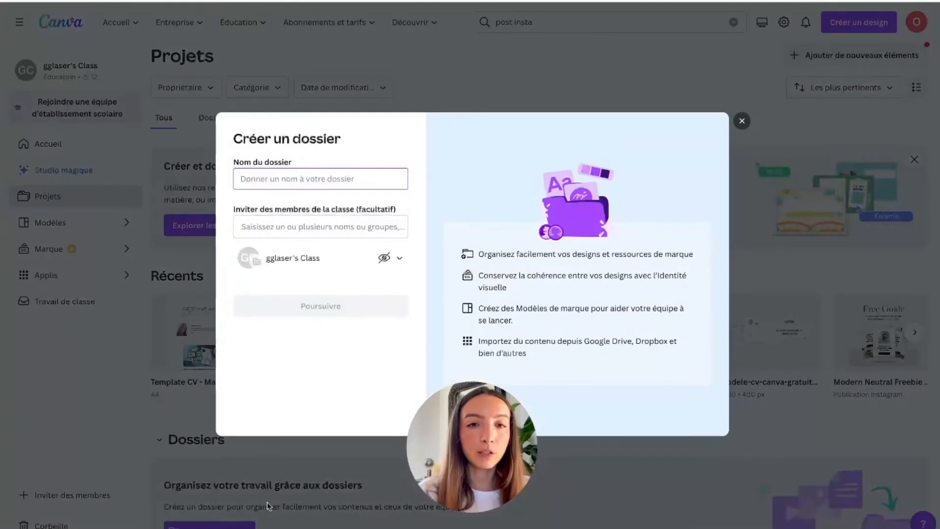
type("M")
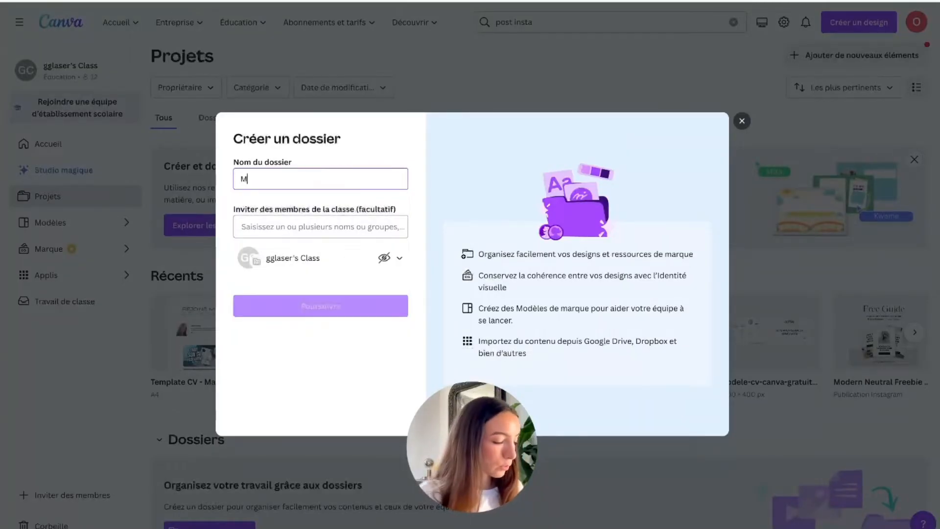
type("adameCab")
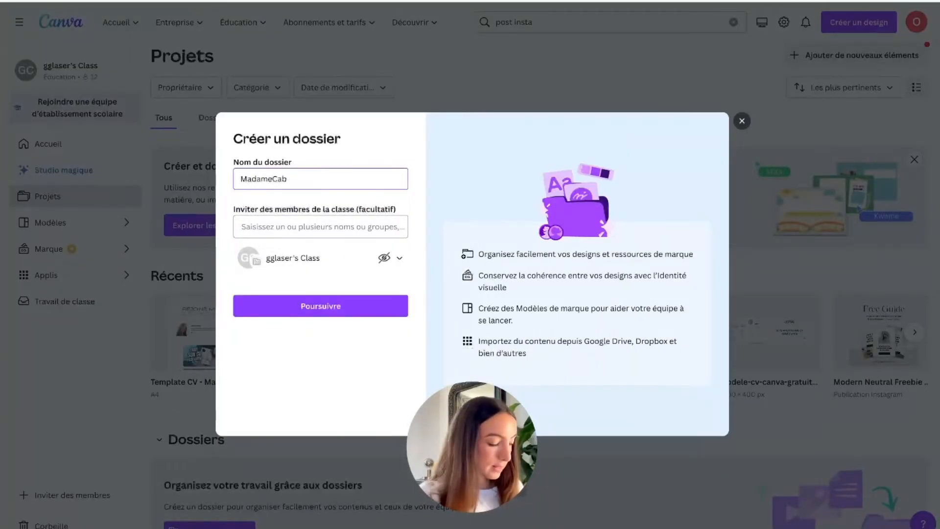
type("vava.fr")
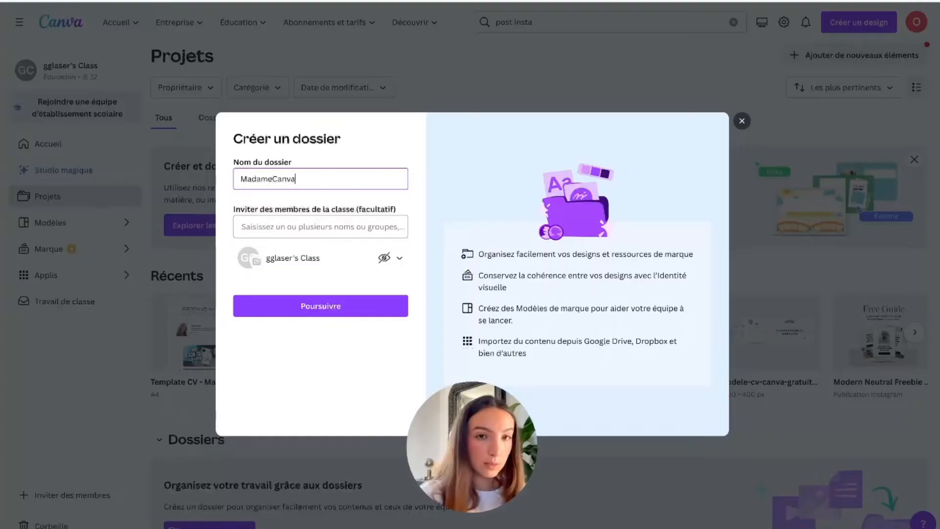
left_click(386, 306)
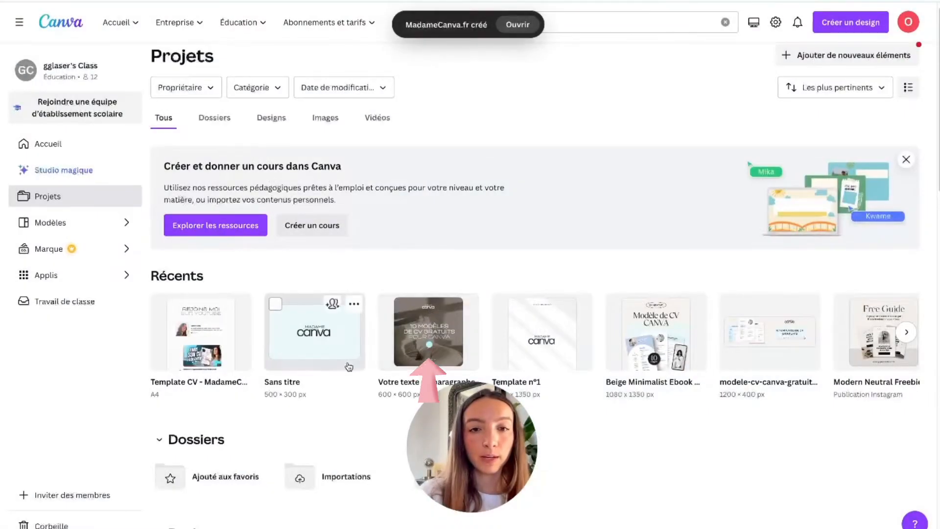
Move the recent Beige Minimalist Ebook design into the MadameCanva.fr folder
scroll(487, 360, "down", 2)
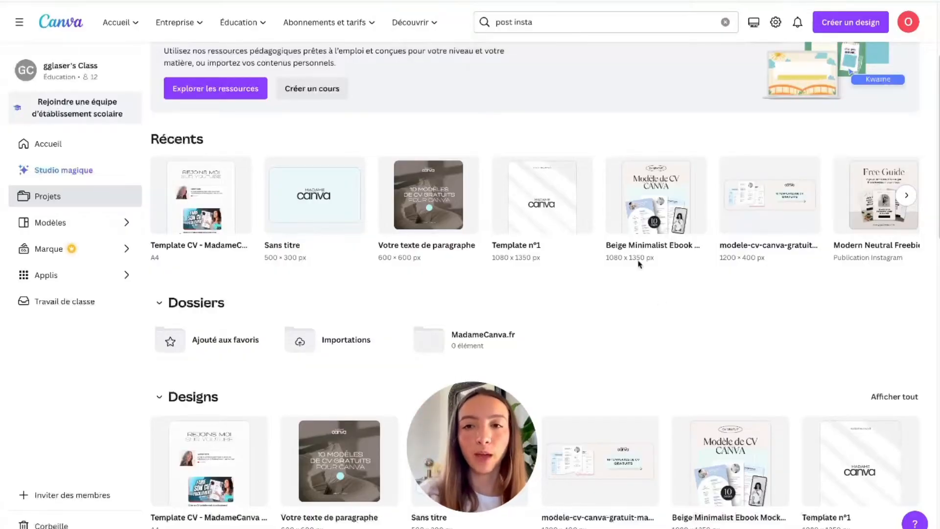
left_click_drag(632, 222, 440, 340)
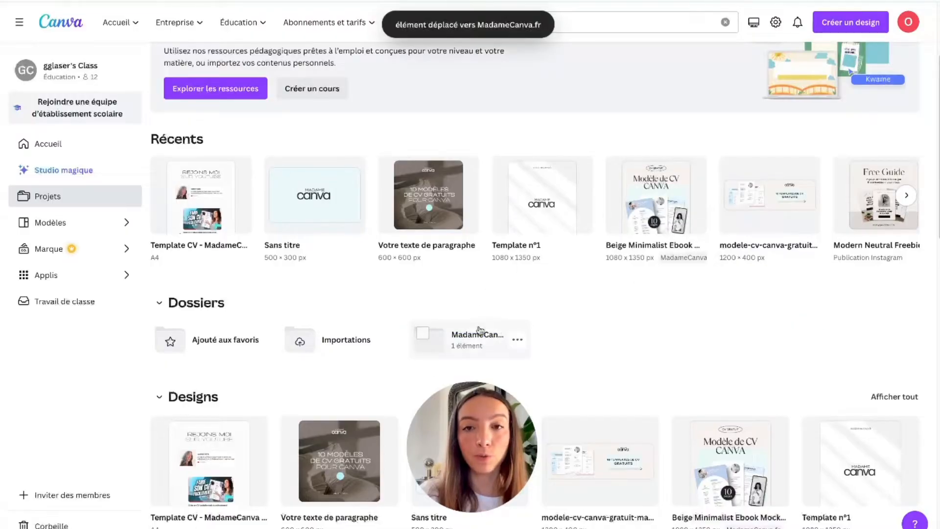
Move the recent modele-cv-canva-gratuit design into the MadameCanva.fr folder
left_click(809, 168)
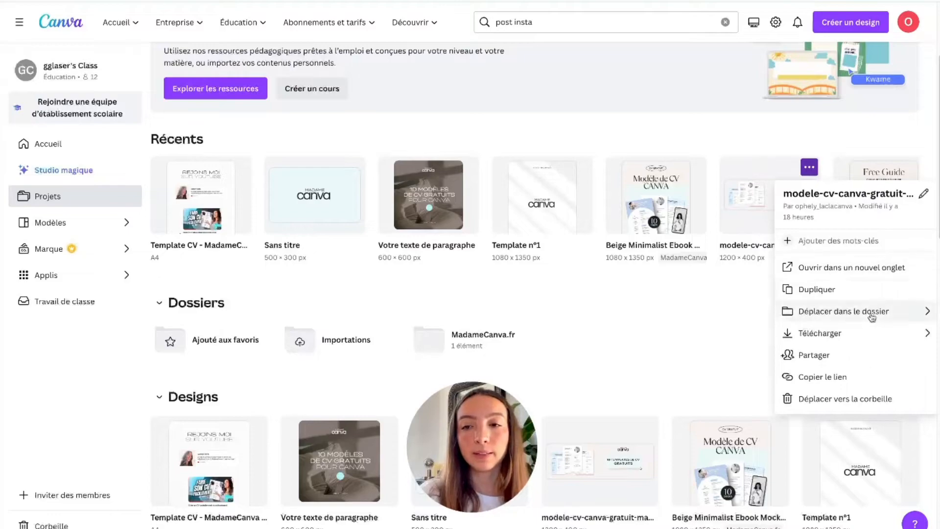
left_click(872, 317)
left_click(831, 278)
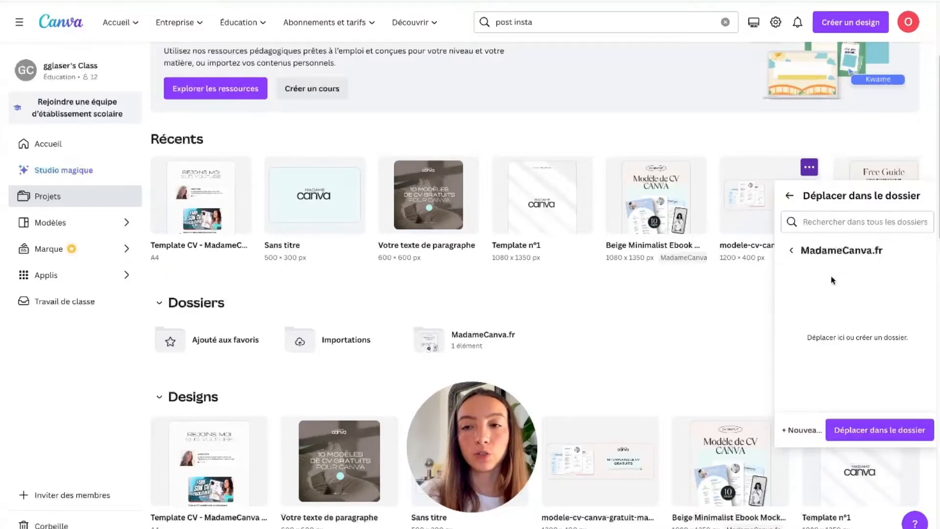
left_click(876, 430)
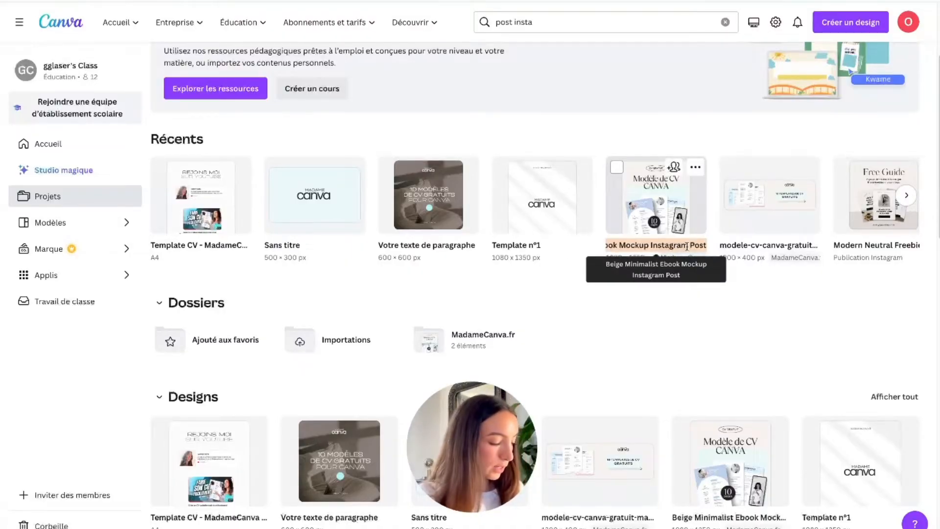
Rename the recent Beige Minimalist Ebook Mockup Instagram Post design as Templates CV gratuits
type("Template")
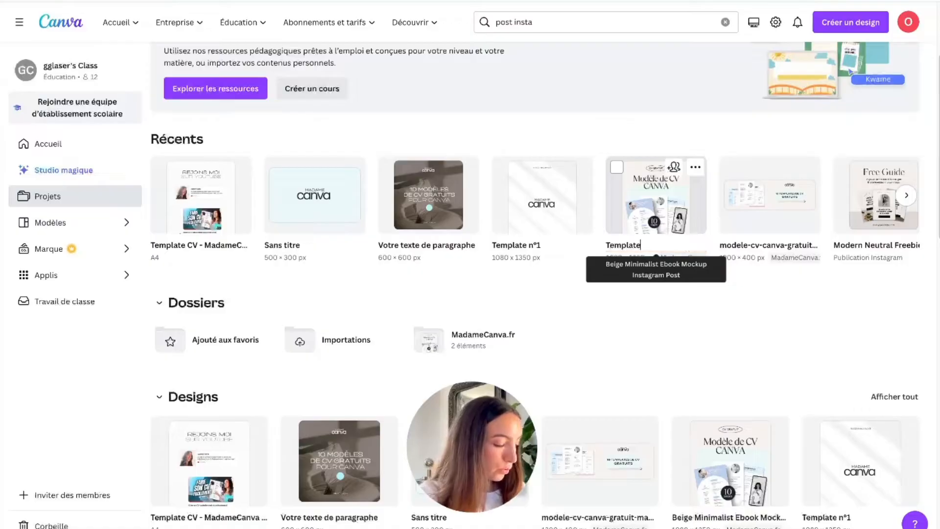
type("s CV gratuits")
key("Return")
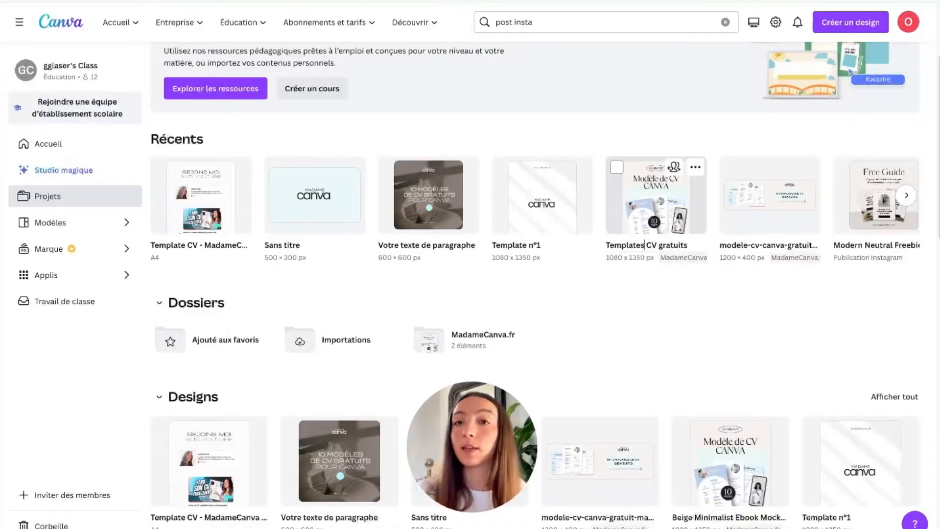
Look over the Projets page and the full Modèles library, including its template suggestions by category, and return to the home page
scroll(620, 307, "up", 3)
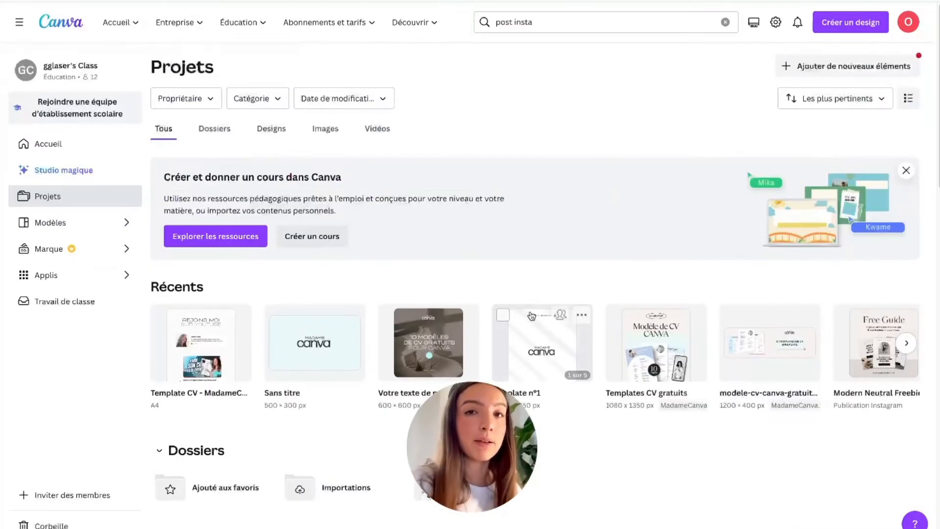
scroll(545, 316, "down", 3)
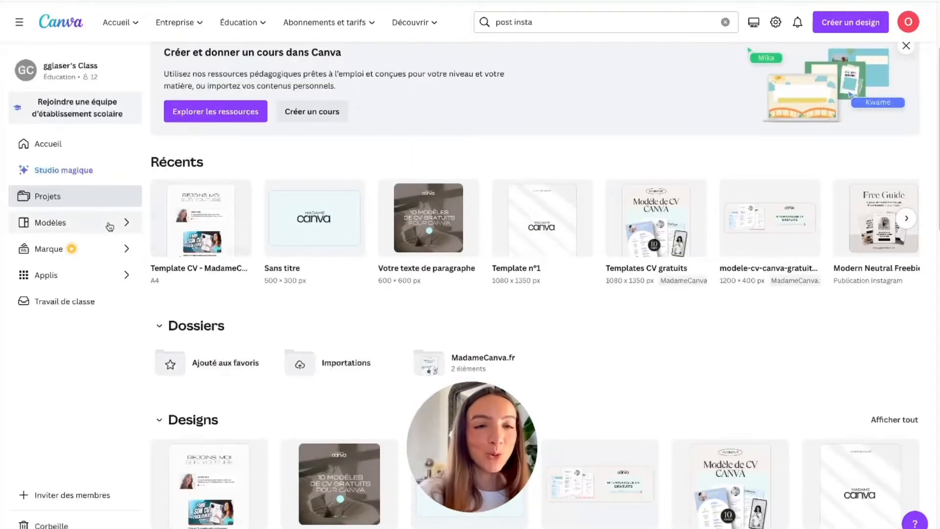
left_click(109, 226)
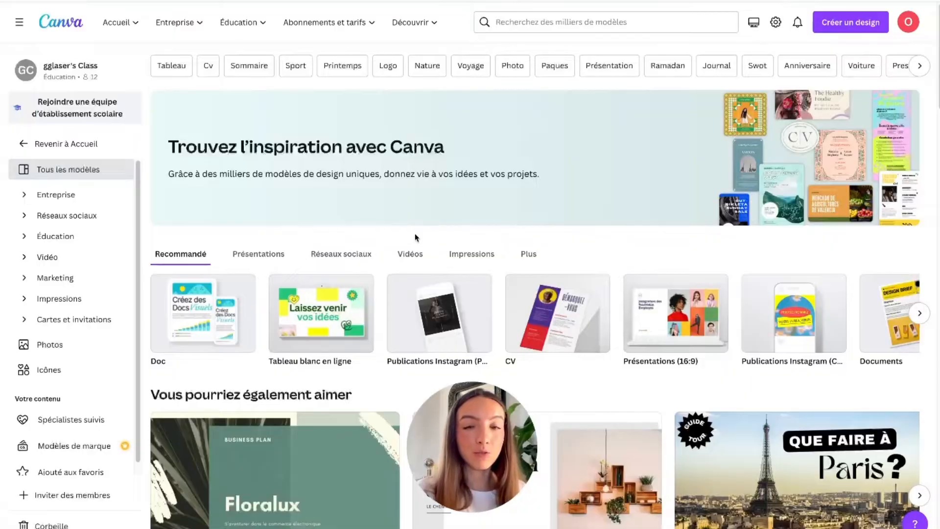
scroll(428, 221, "down", 2)
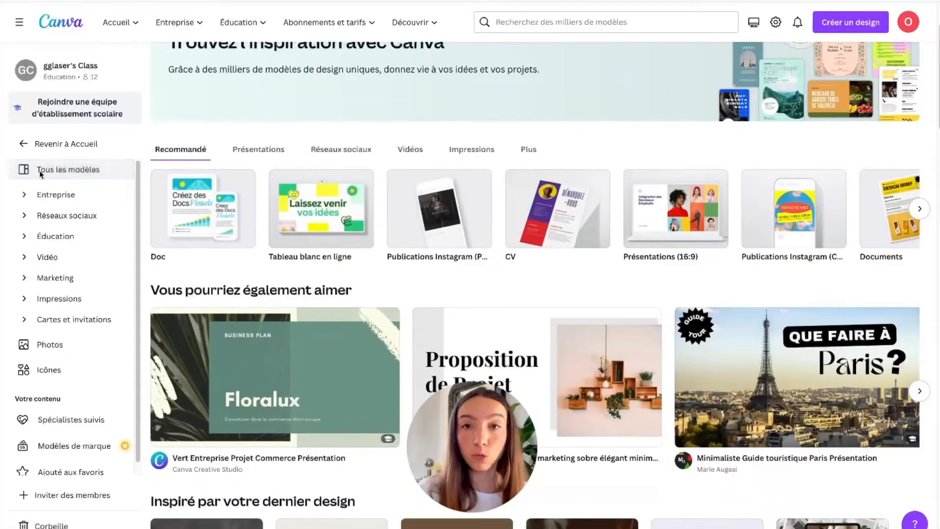
scroll(463, 252, "down", 5)
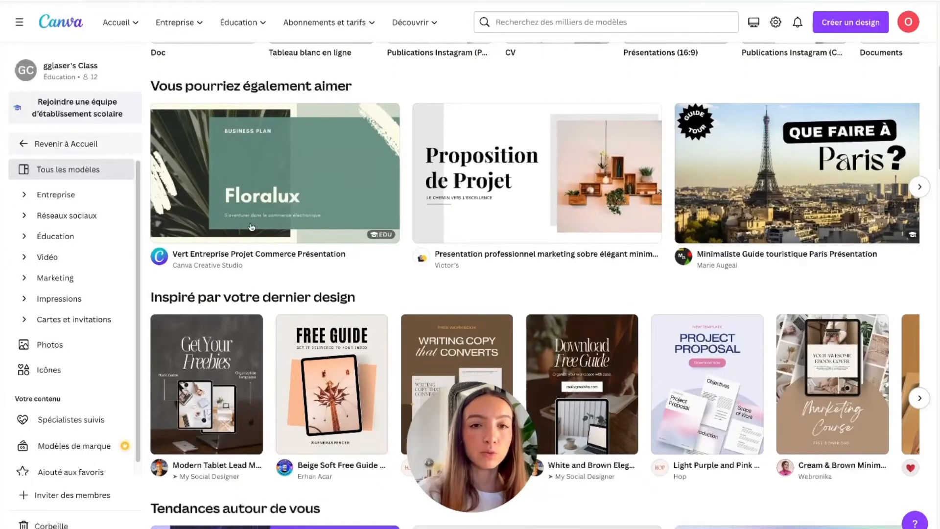
scroll(359, 270, "down", 12)
scroll(359, 270, "down", 12)
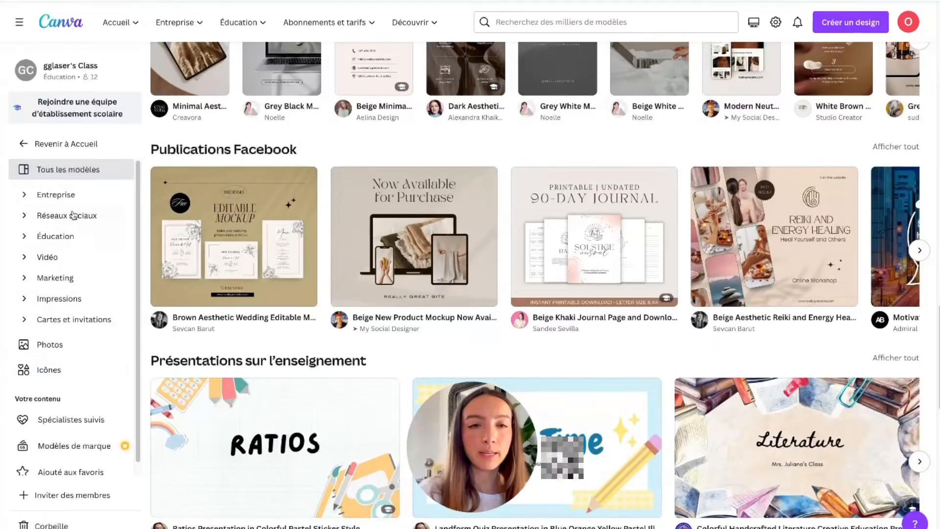
left_click(23, 147)
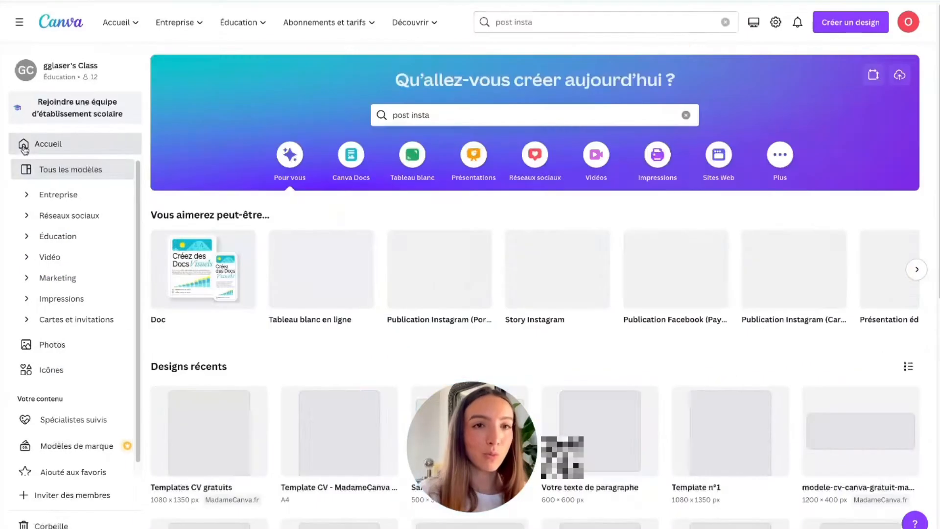
Examine the Applis directory, covering trending and new apps and the AI, productivity, design essentials and publishing categories
left_click(78, 248)
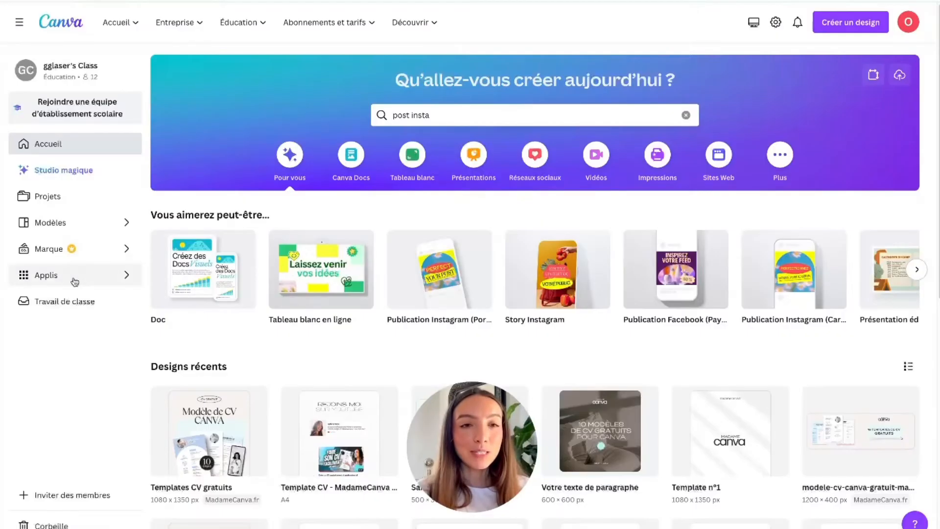
left_click(69, 276)
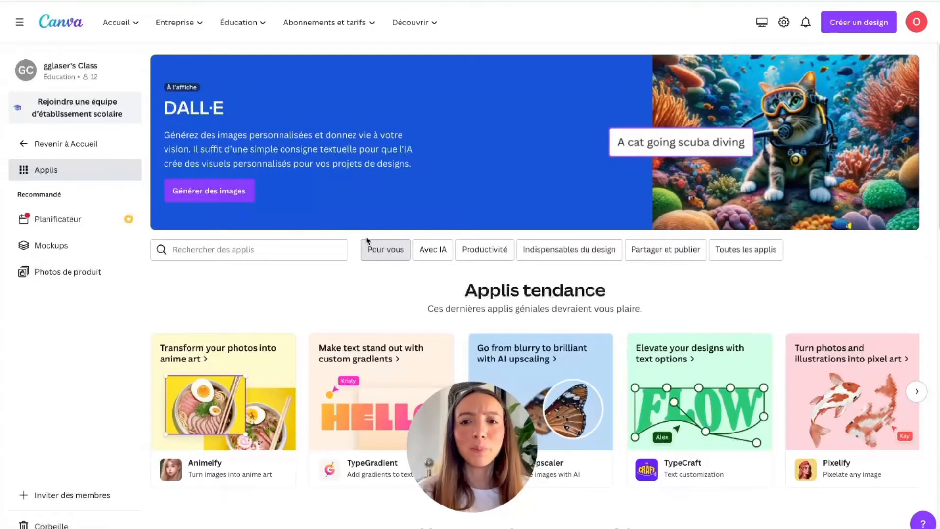
scroll(367, 239, "down", 1)
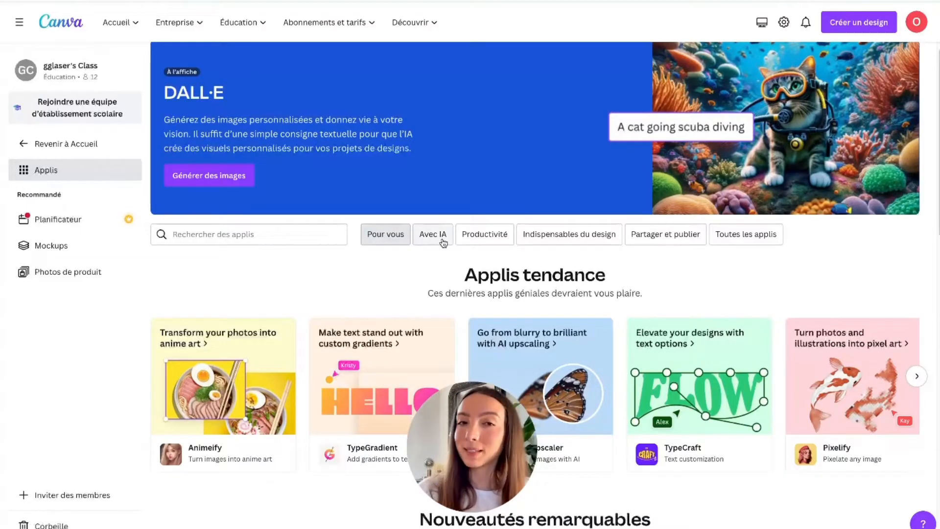
scroll(426, 285, "down", 1)
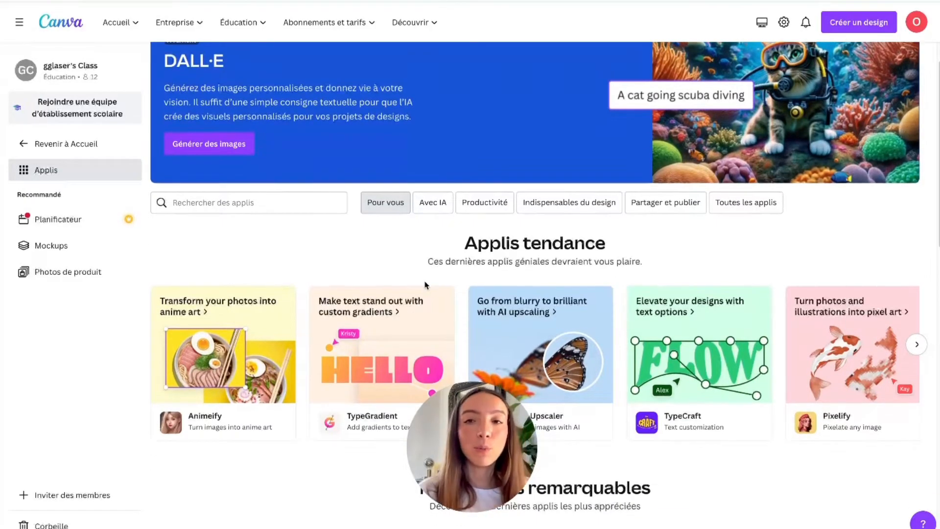
scroll(425, 285, "down", 3)
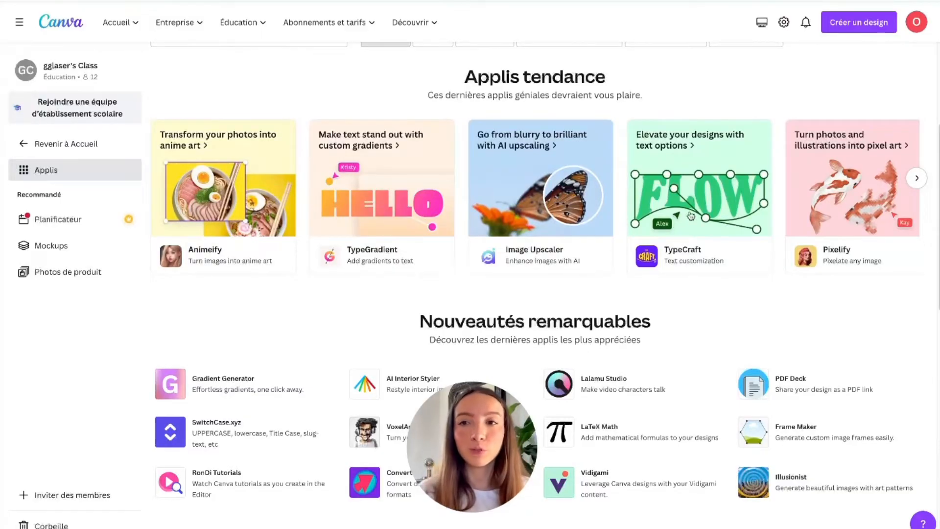
scroll(797, 232, "down", 5)
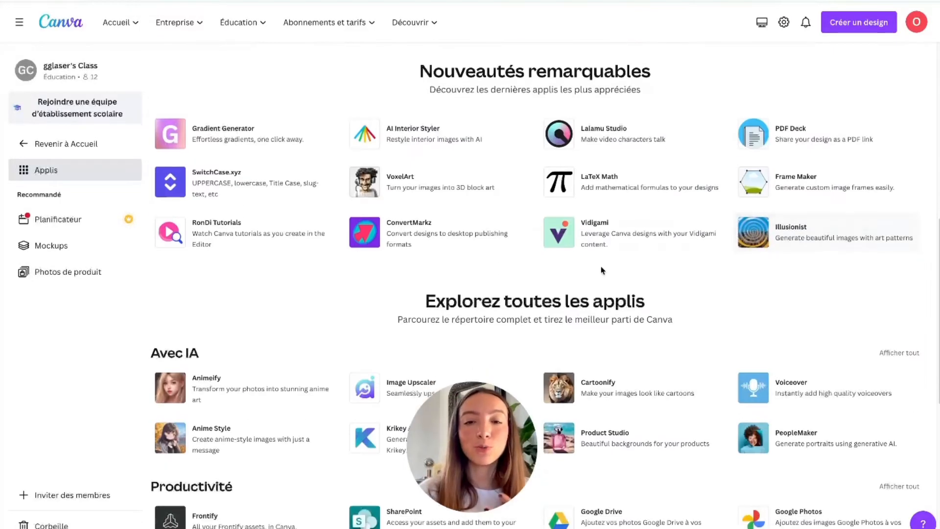
scroll(483, 286, "down", 3)
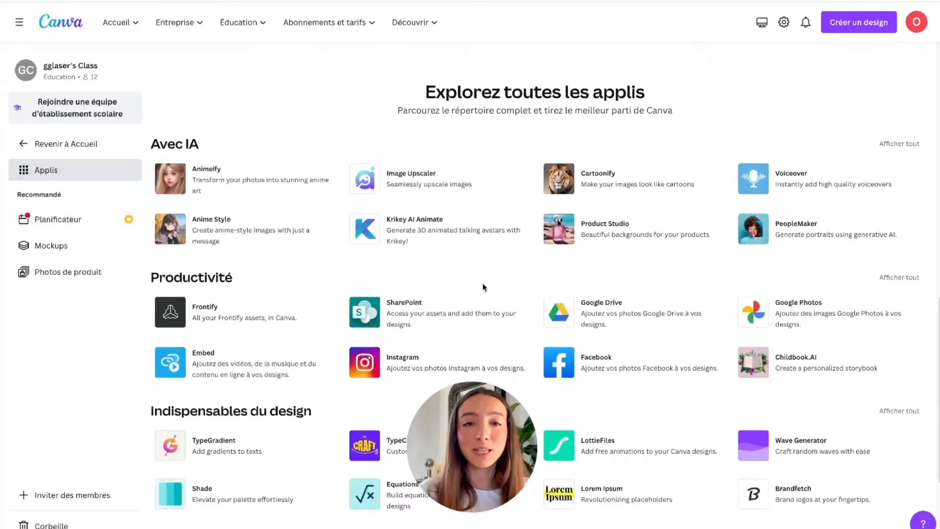
scroll(482, 286, "down", 2)
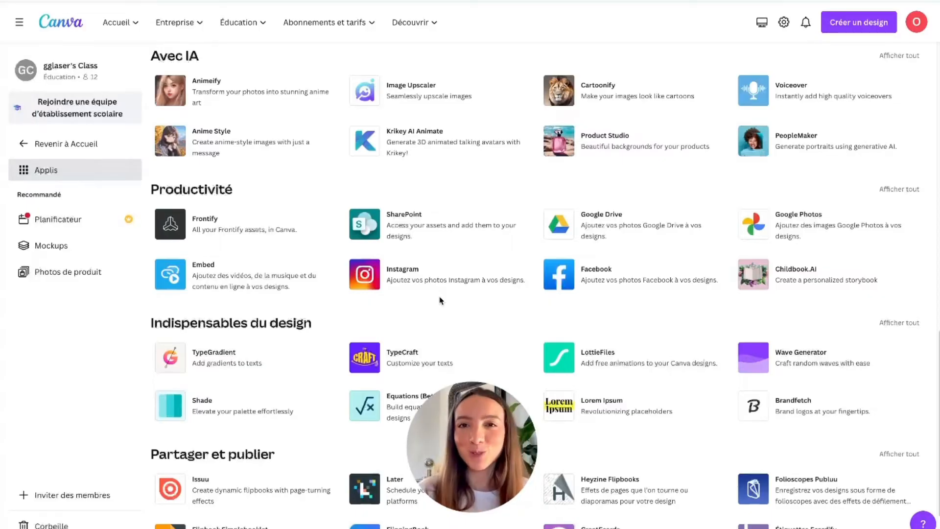
scroll(511, 319, "down", 2)
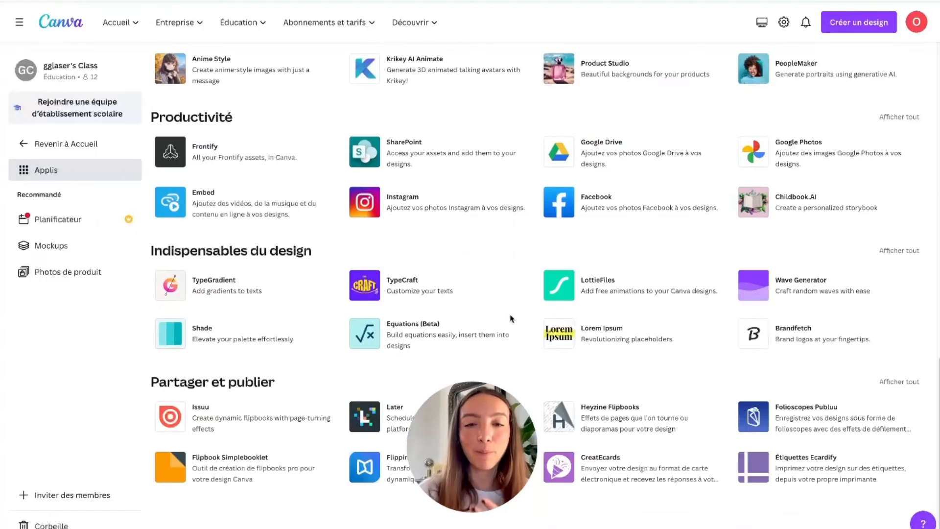
scroll(510, 319, "up", 5)
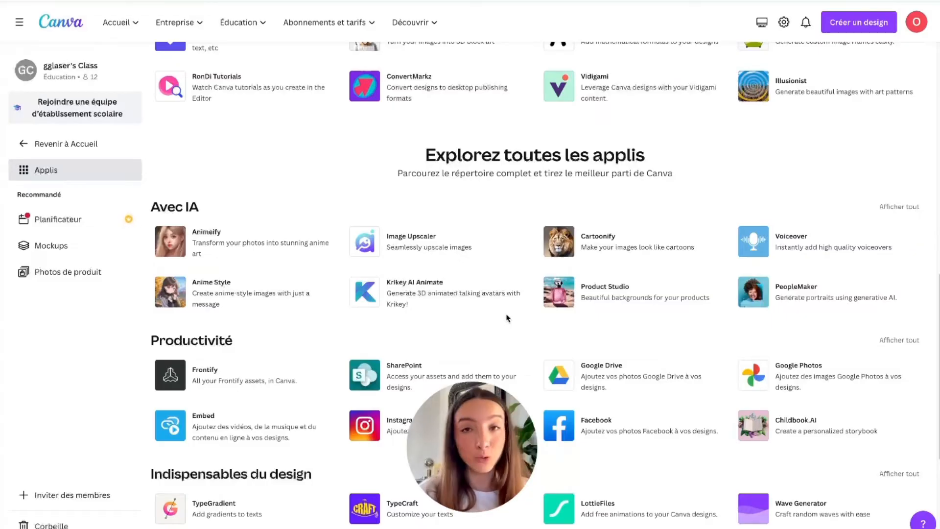
Look through the recommended Planificateur, Mockups and Photos de produit apps and return to the home page
left_click(80, 227)
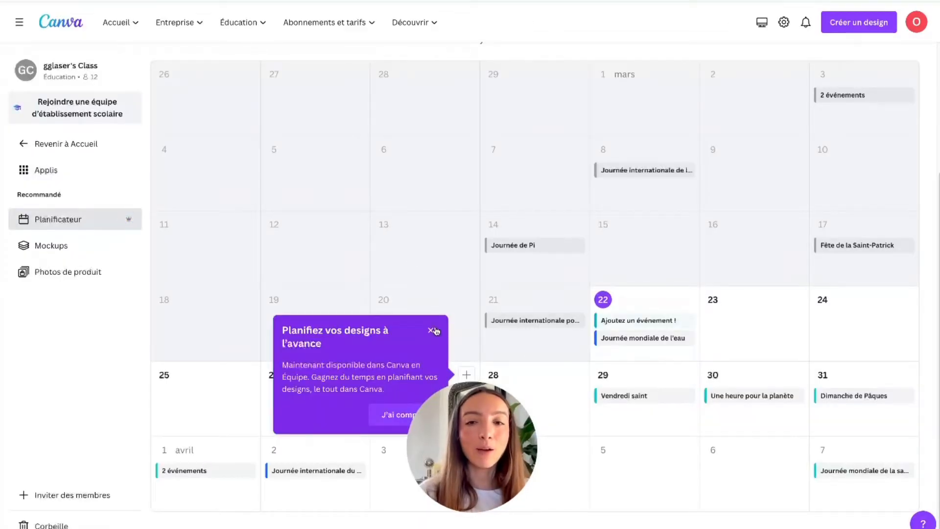
left_click(431, 330)
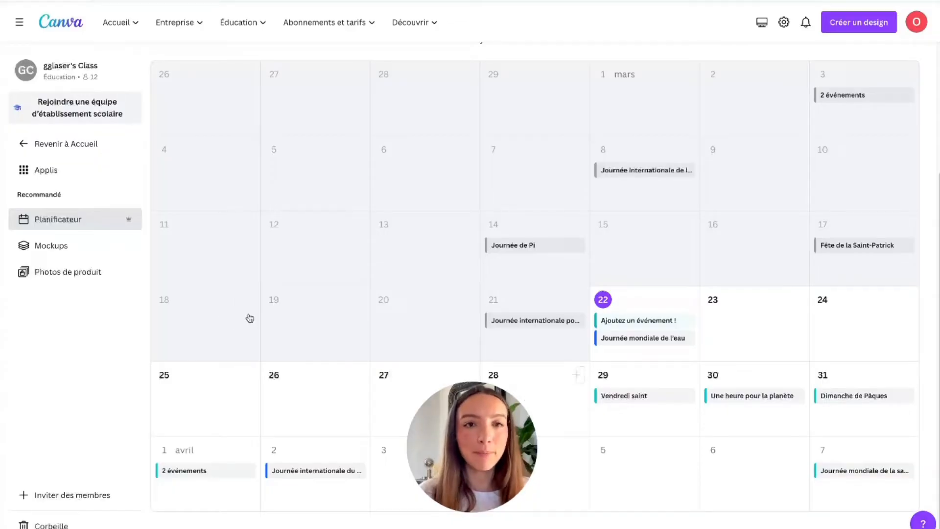
left_click(95, 254)
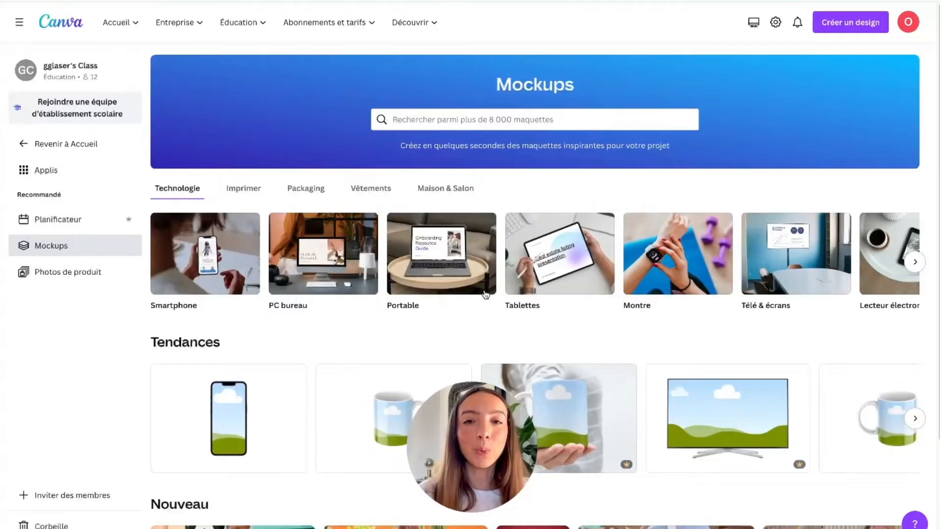
scroll(485, 293, "down", 3)
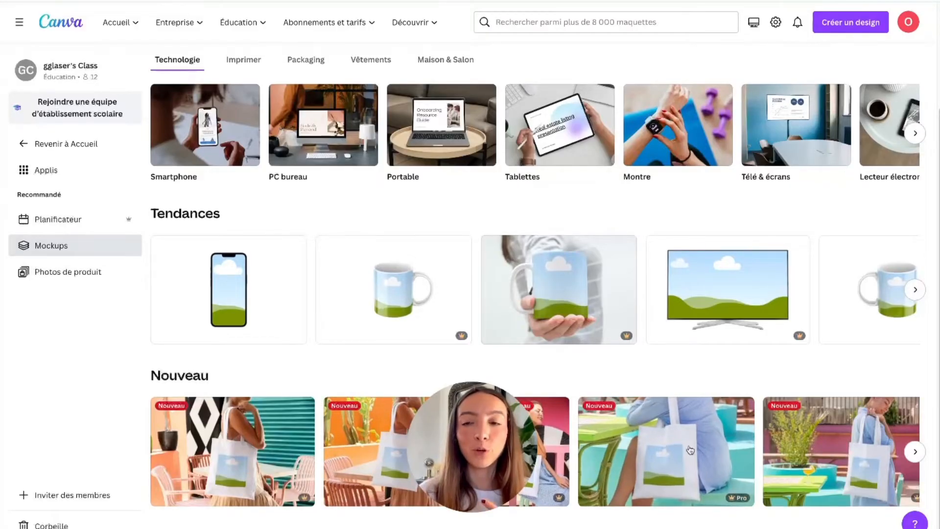
scroll(837, 258, "up", 3)
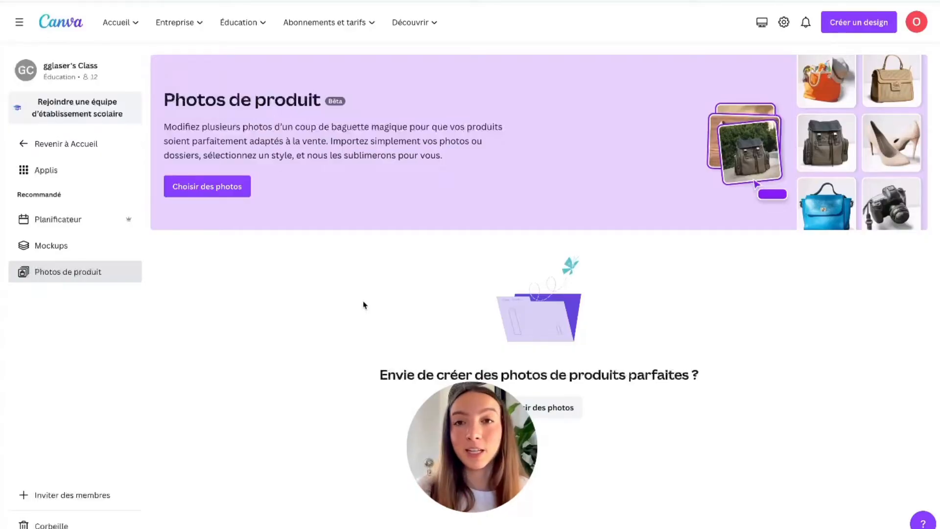
left_click(54, 154)
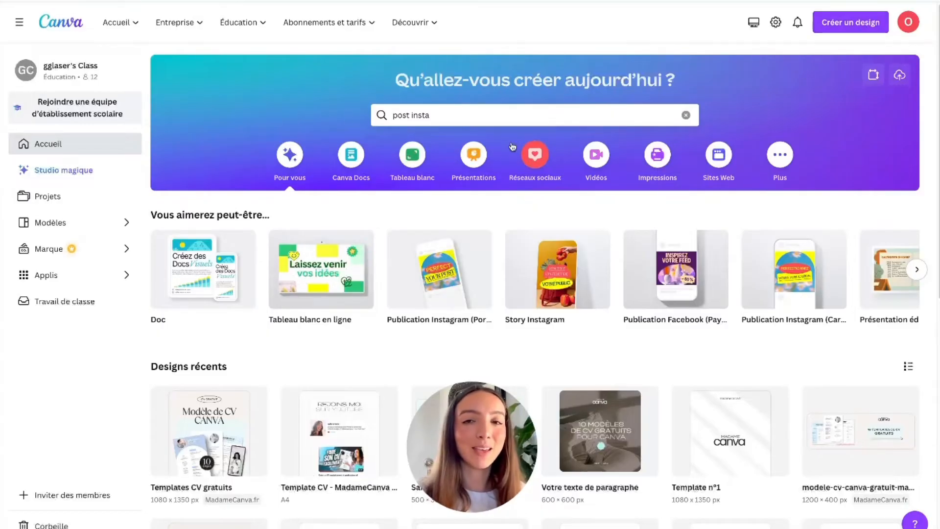
Show the Instagram formats under Réseaux sociaux and open the portrait Instagram post templates through the existing "post insta" search
left_click(541, 182)
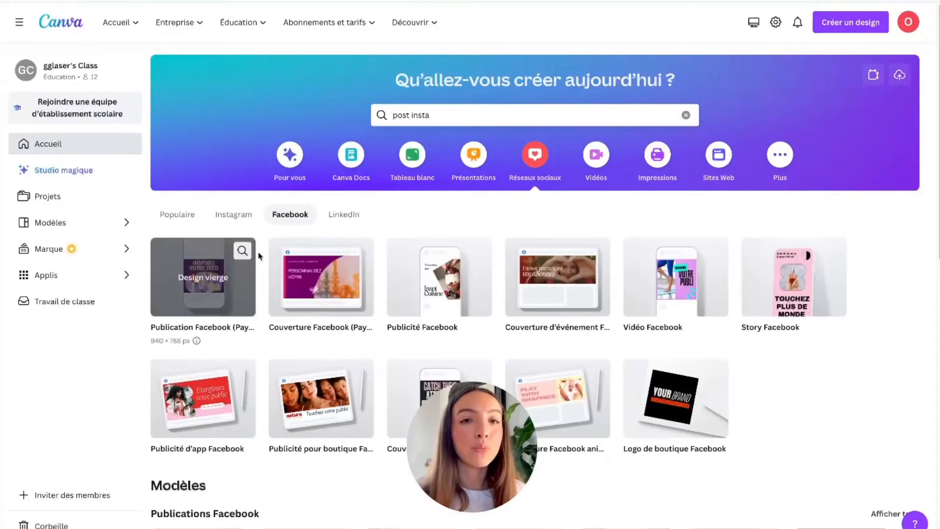
left_click(247, 216)
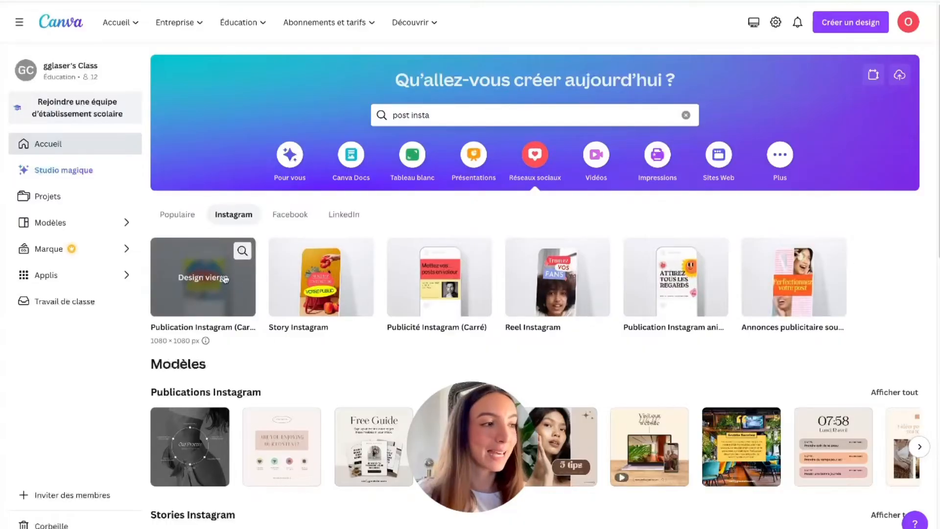
left_click(434, 118)
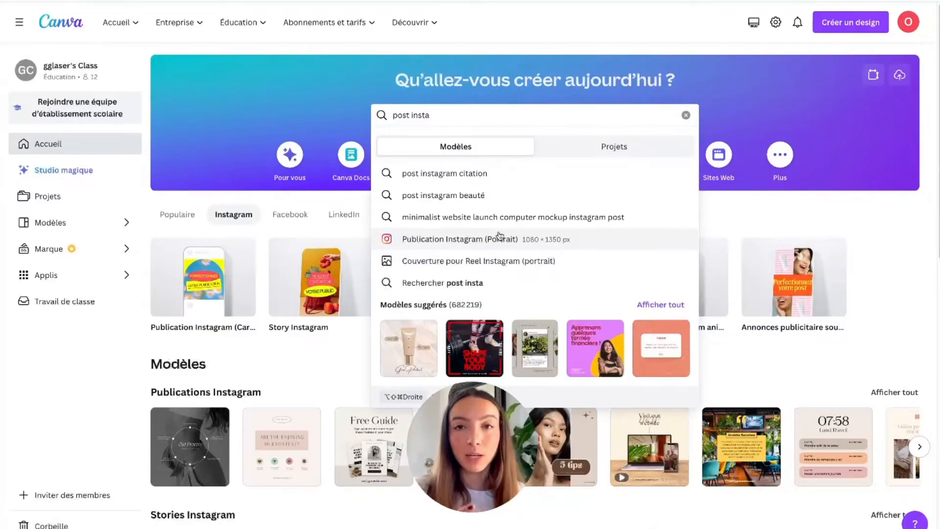
left_click(538, 262)
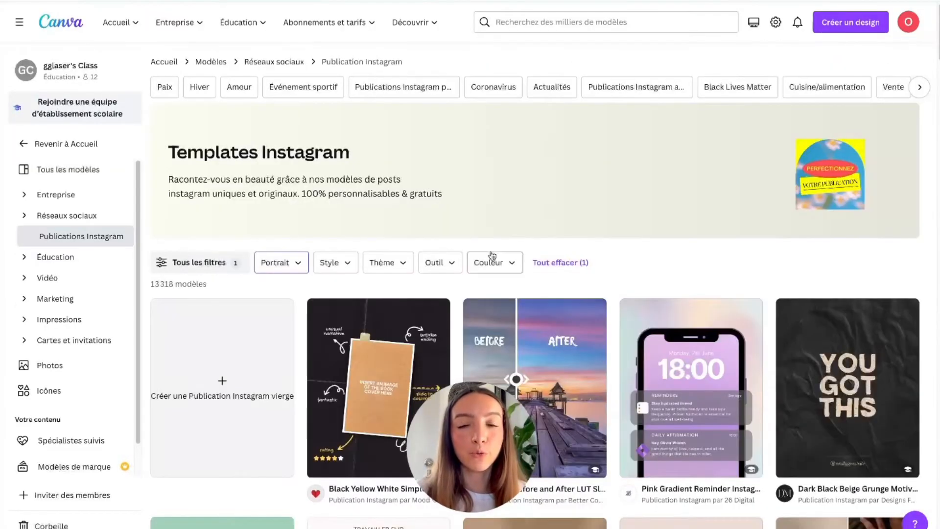
Review the format, style, theme, tool and colour filters available for the Instagram post templates
scroll(472, 253, "down", 1)
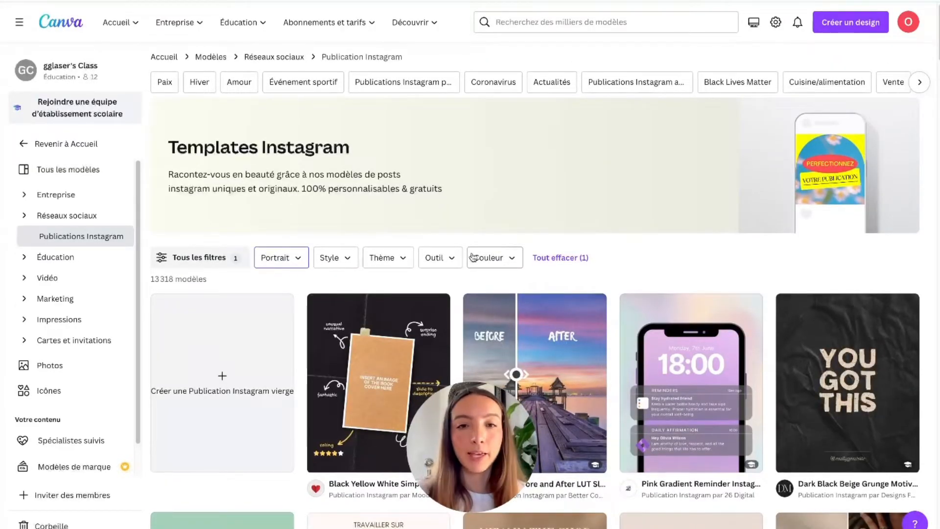
scroll(504, 352, "down", 3)
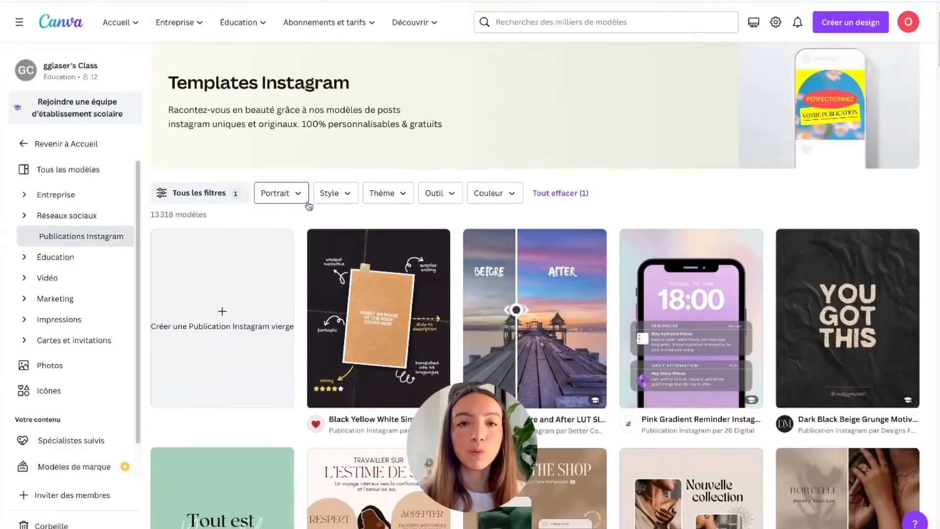
left_click(299, 197)
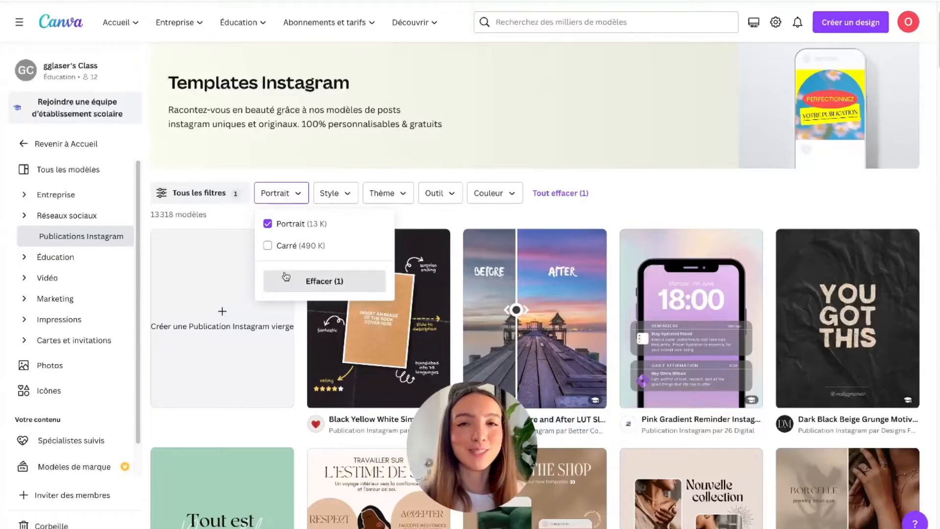
left_click(351, 195)
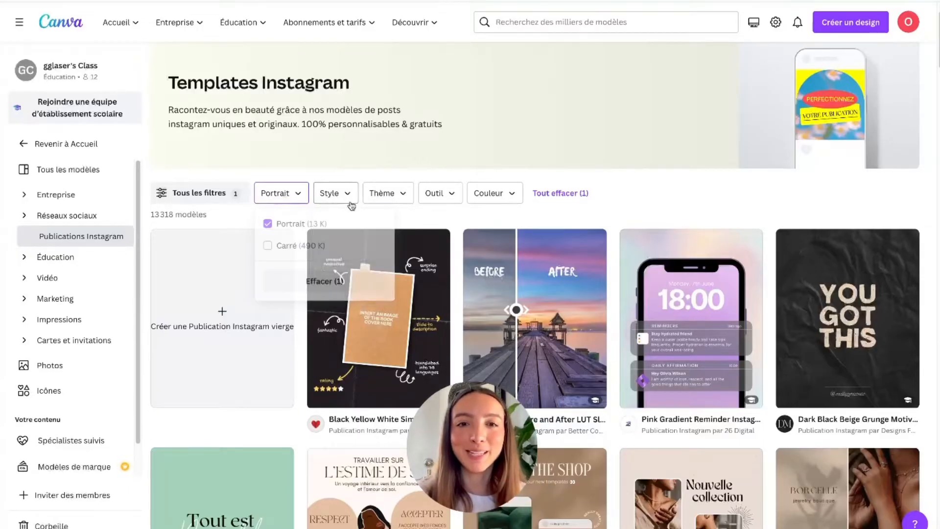
left_click(380, 205)
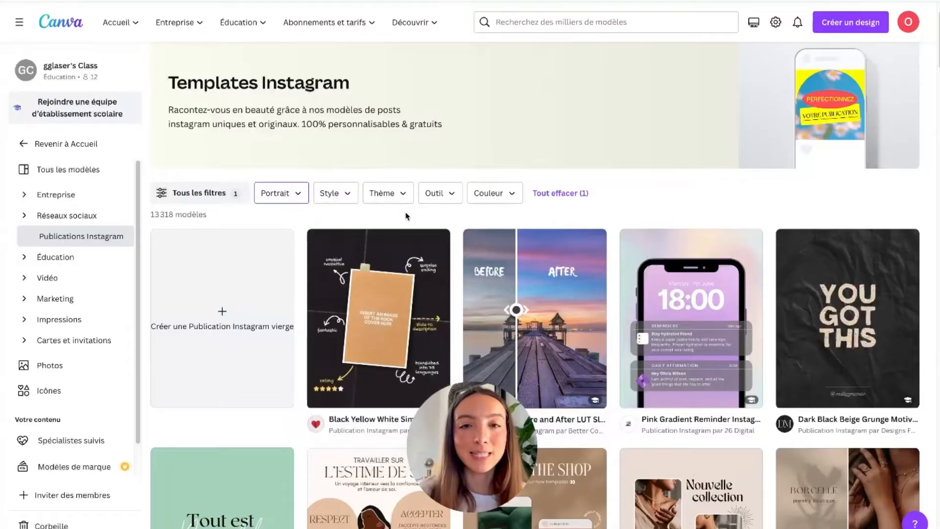
left_click(442, 205)
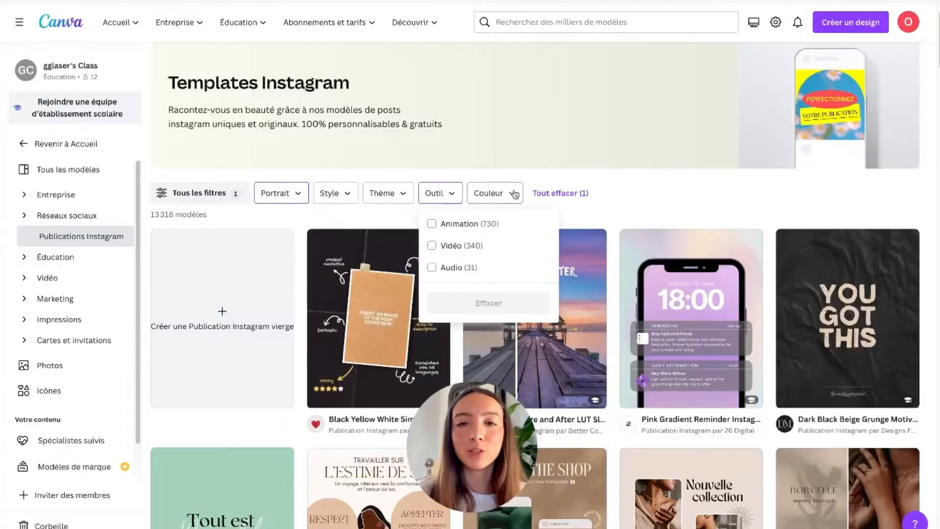
left_click(522, 203)
left_click(638, 199)
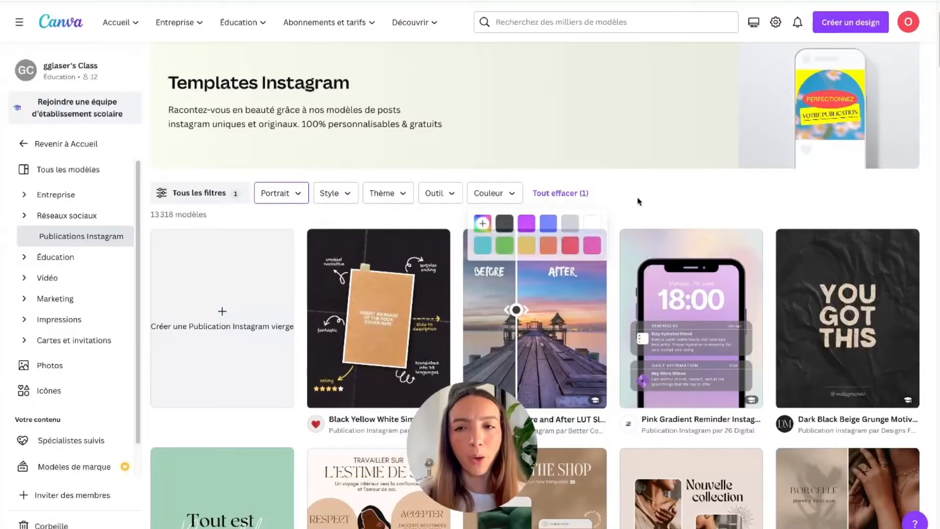
Browse the portrait Instagram post templates and return to the start of the list
scroll(565, 335, "down", 8)
scroll(563, 341, "up", 7)
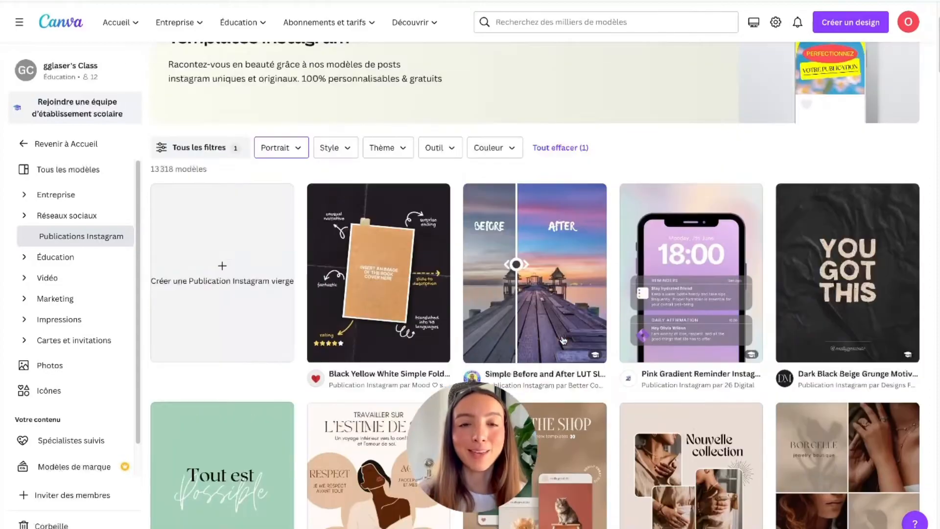
scroll(562, 340, "up", 2)
scroll(563, 340, "down", 10)
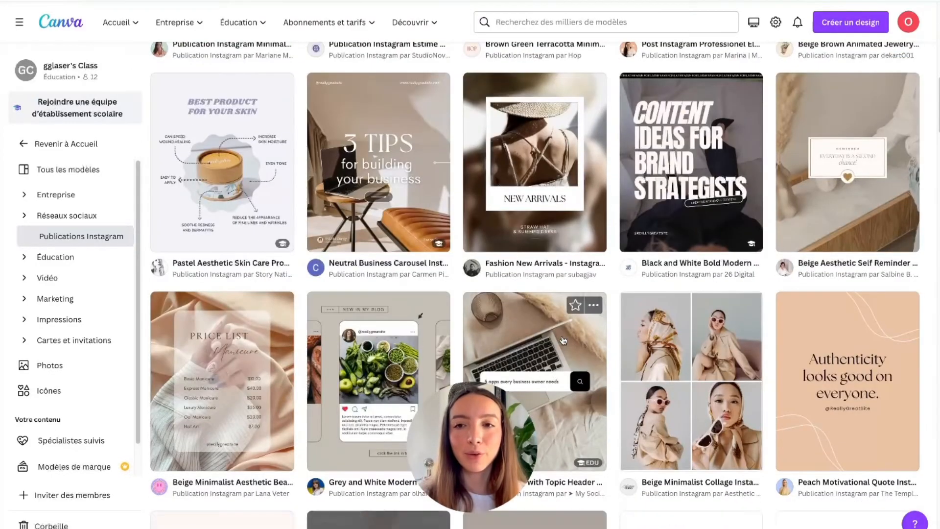
scroll(563, 341, "up", 10)
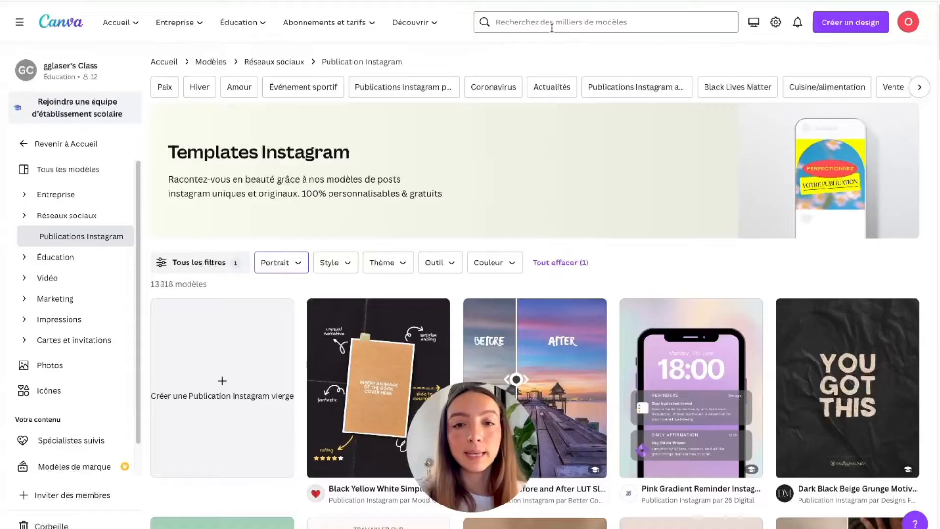
Search the templates for "post instagram restaruant", browse the designs, and return to the portrait Instagram templates
left_click(552, 28)
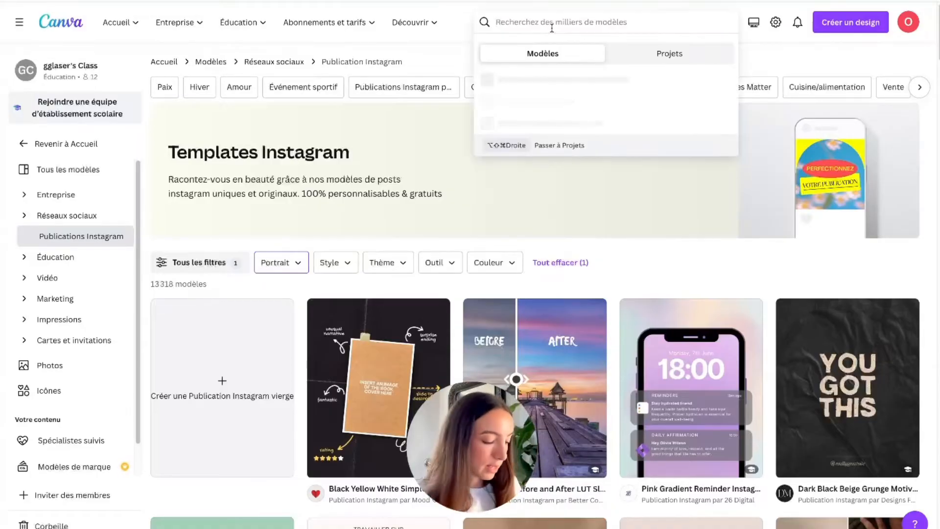
type("post instagram")
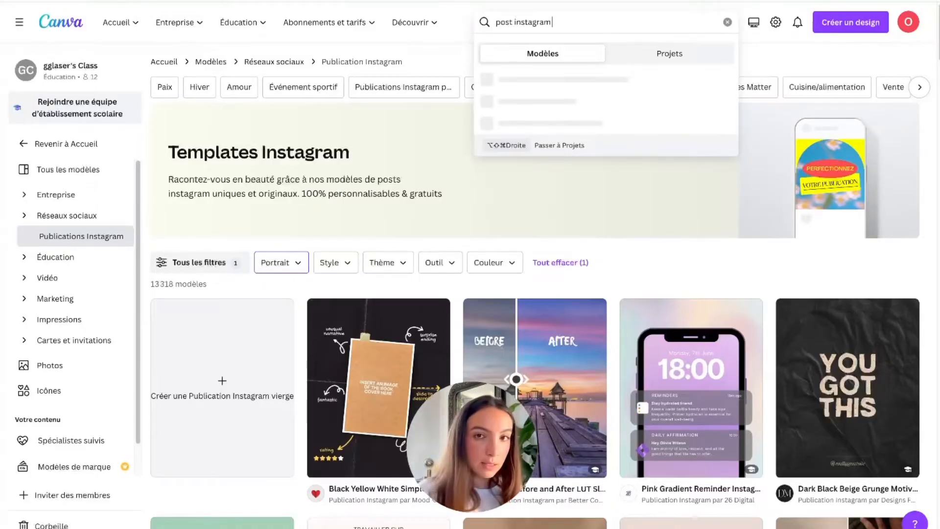
type(" restaurant")
key("Return")
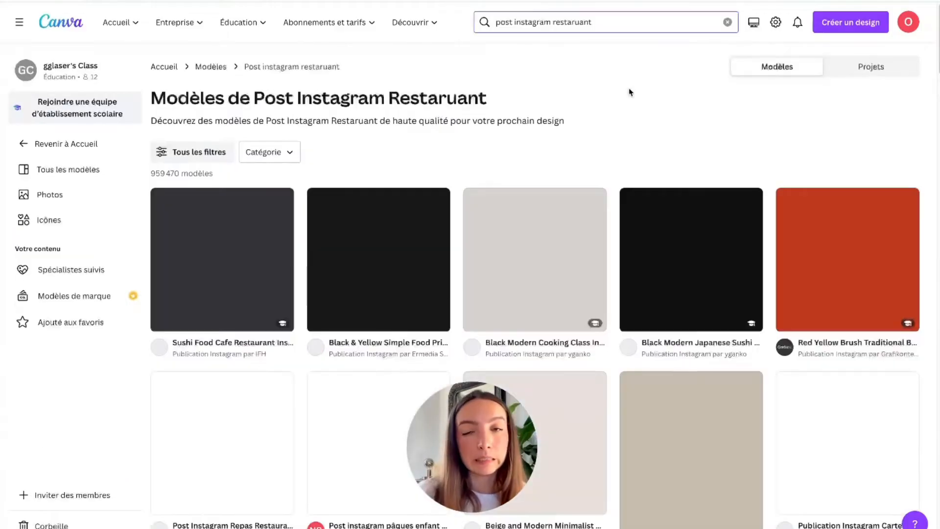
scroll(675, 350, "down", 10)
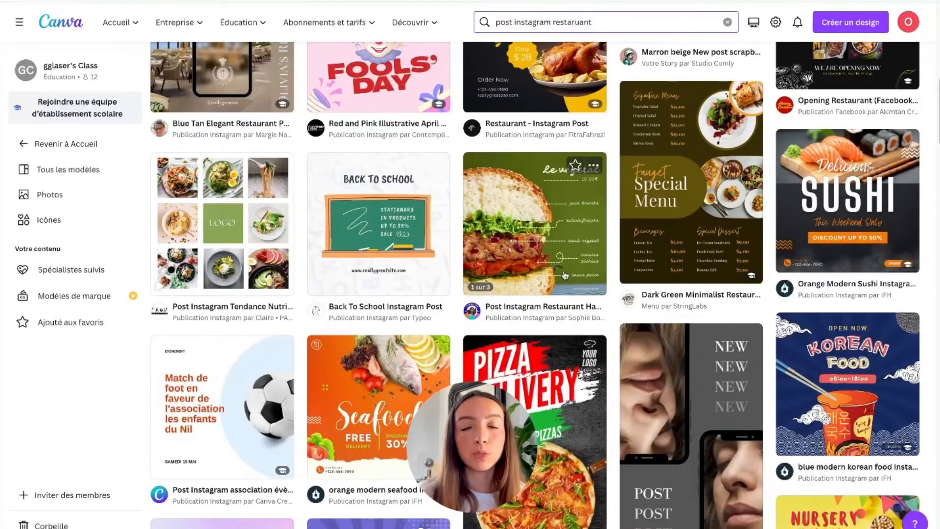
key("alt+Left")
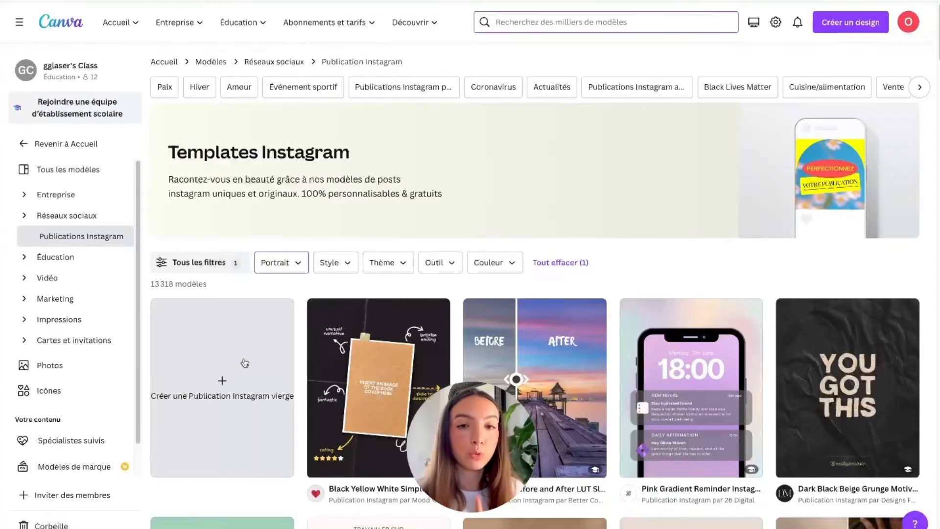
Create a blank portrait Instagram post from the Templates Instagram page
scroll(245, 363, "down", 4)
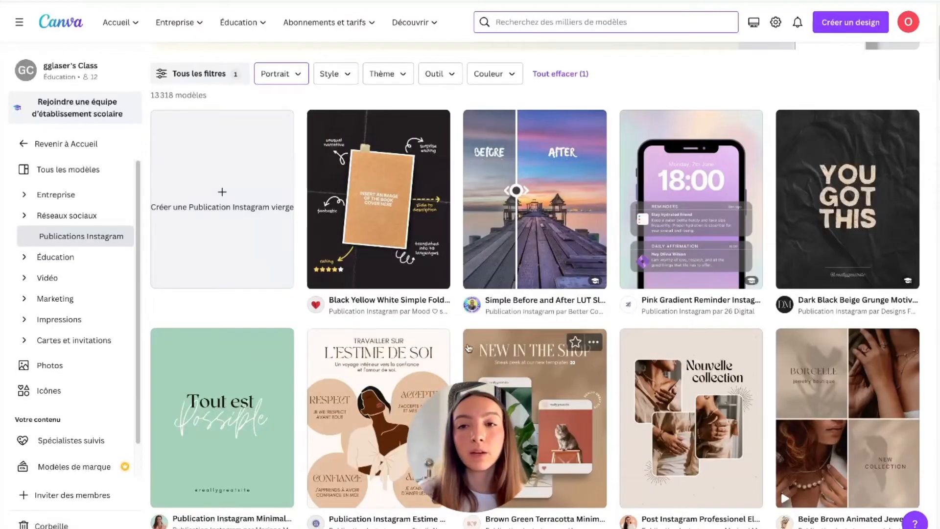
left_click(203, 245)
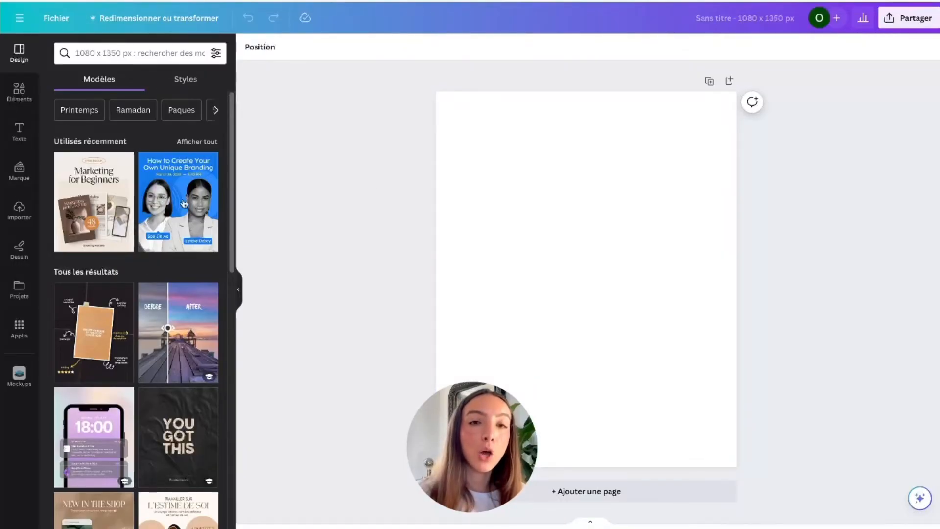
Collapse and reopen the editor's Design side area, and review the file options of the design
left_click(242, 290)
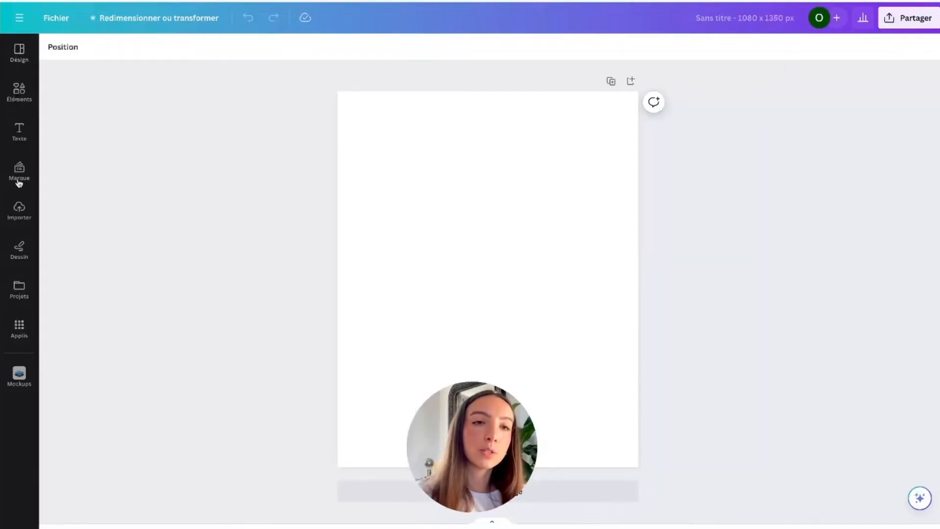
left_click(19, 50)
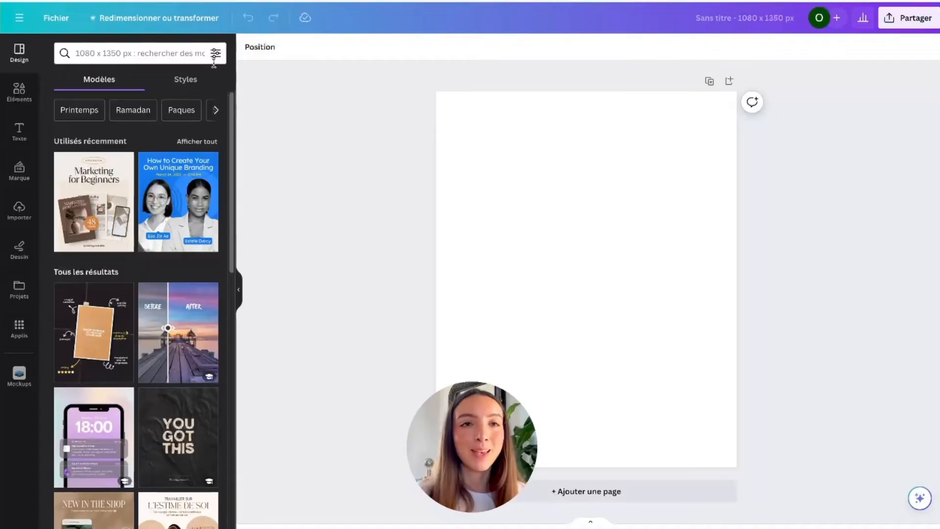
left_click(56, 18)
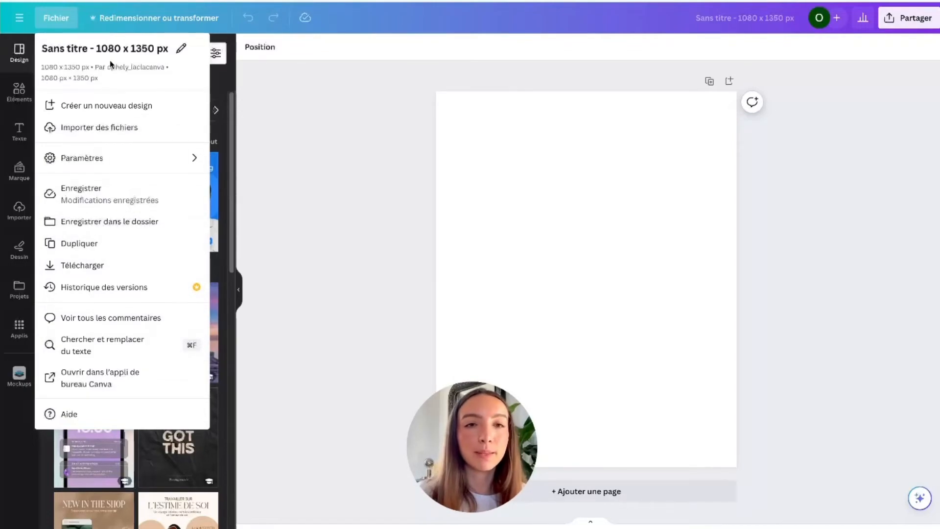
left_click(319, 65)
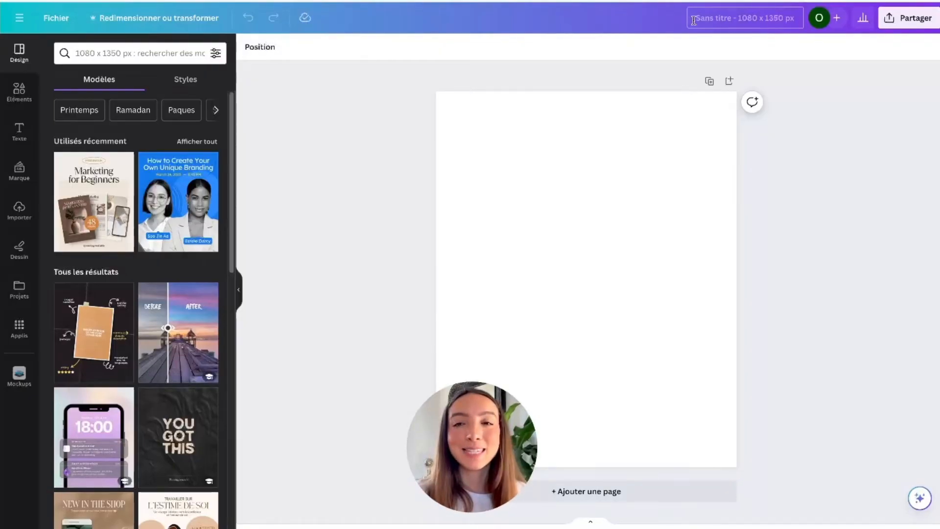
Rename the untitled design as MadameCanva
left_click(738, 26)
type("MadameCanva")
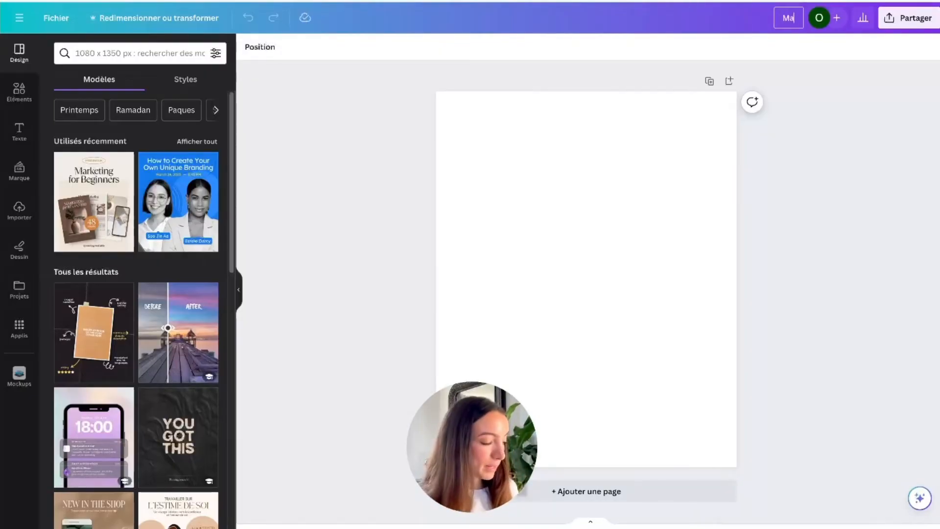
left_click(888, 64)
Review who has access to the design, its sharing options and the download settings, and return to the blank page
left_click(836, 18)
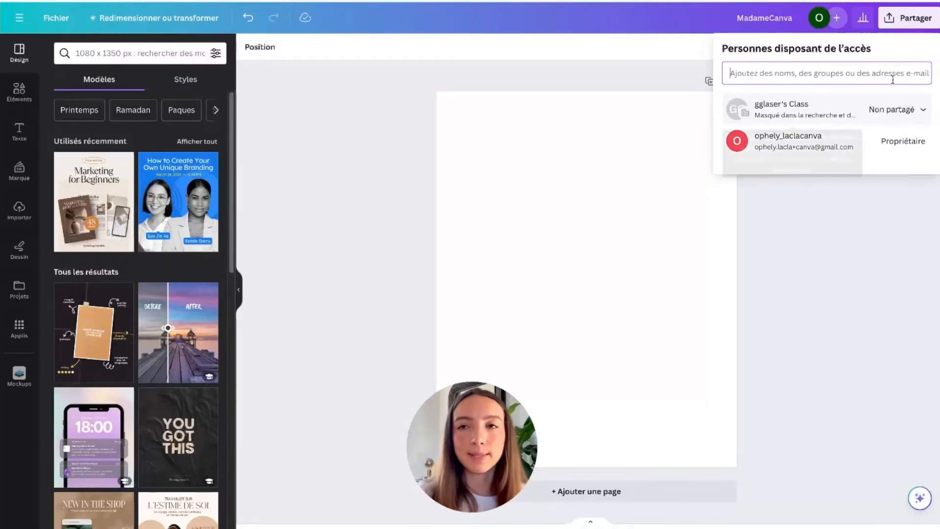
left_click(895, 25)
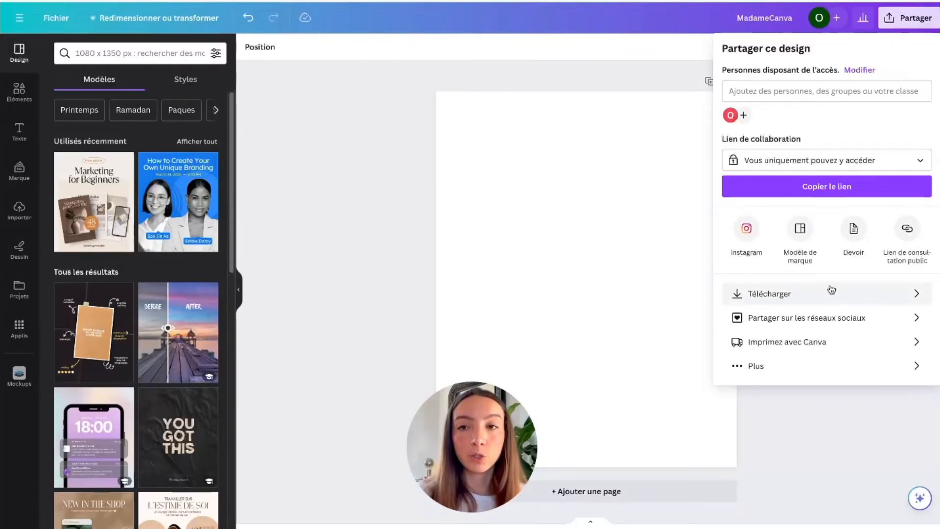
left_click(814, 292)
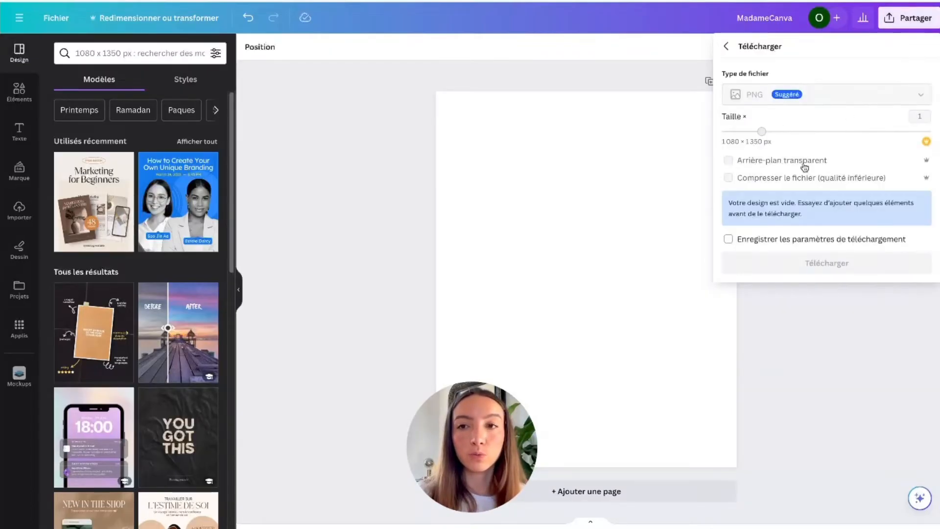
left_click(726, 47)
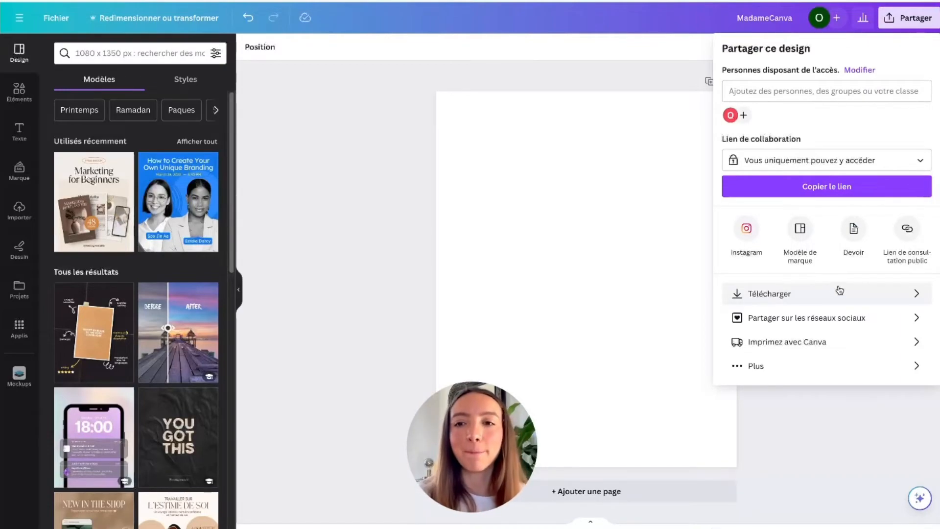
left_click(901, 22)
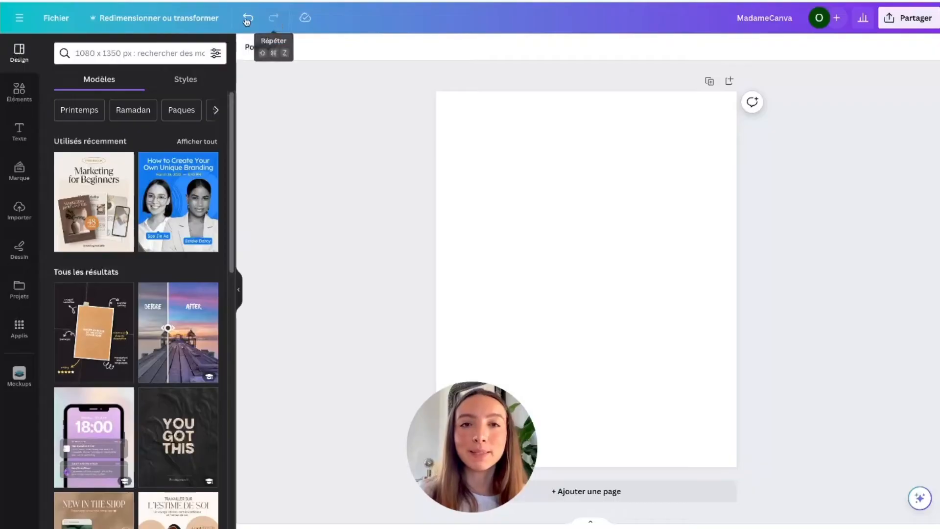
left_click(908, 25)
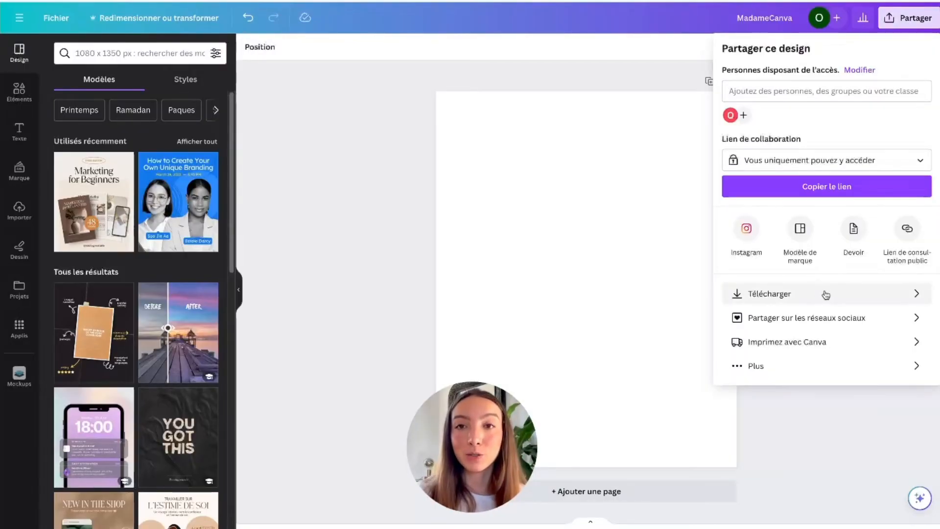
left_click(392, 199)
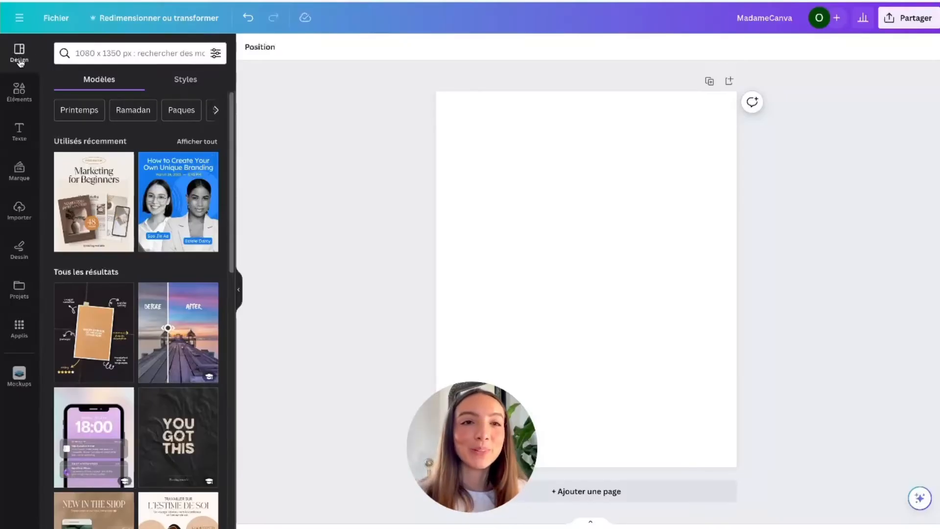
Browse the suggested portrait post templates inside the editor
scroll(122, 149, "down", 5)
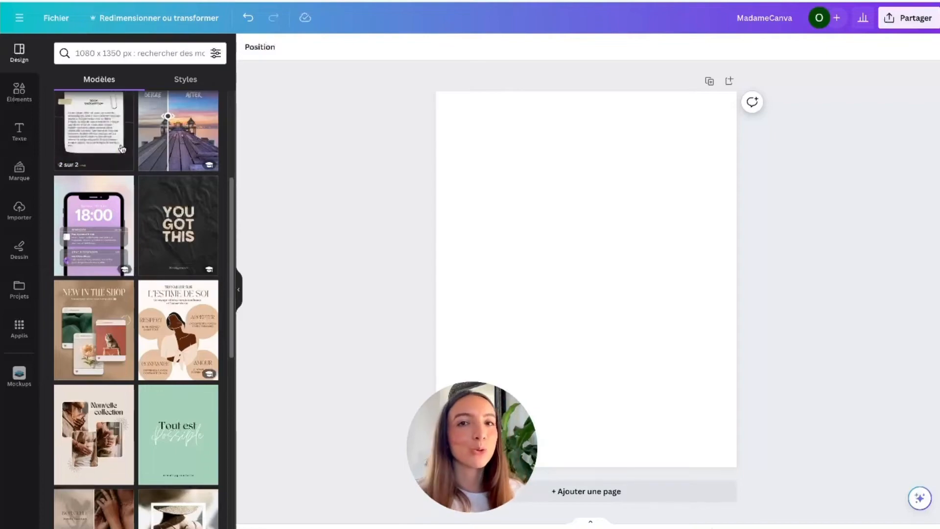
scroll(166, 243, "down", 4)
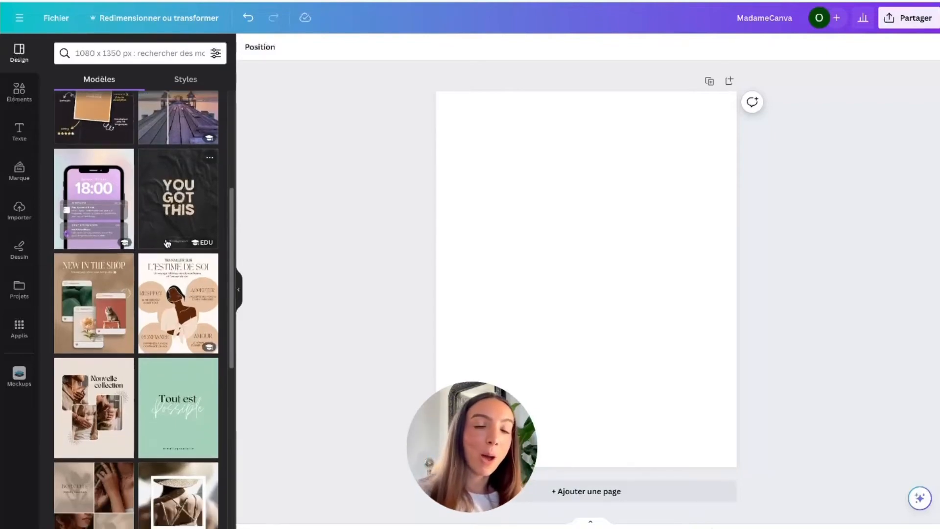
scroll(167, 244, "down", 4)
Search the editor's templates for the recent term "fleur", browse the floral designs and check the search filters
left_click(143, 55)
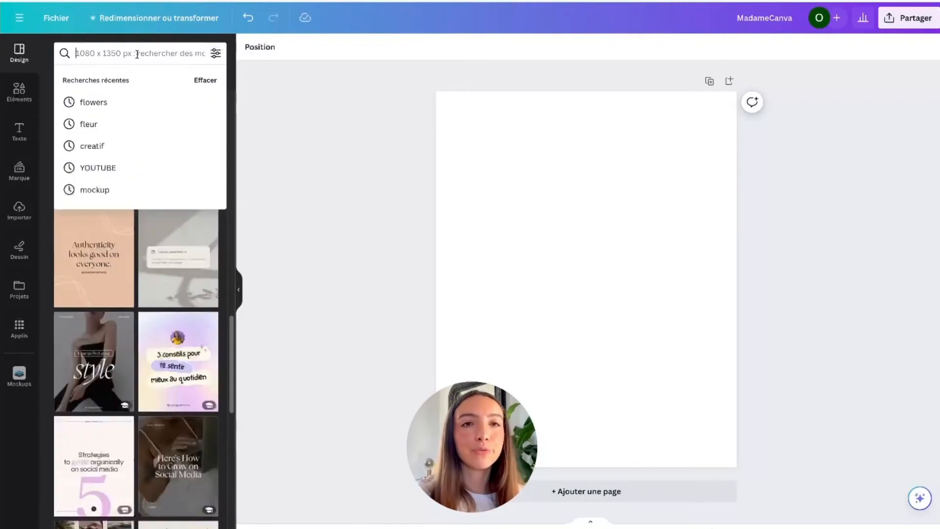
left_click(109, 123)
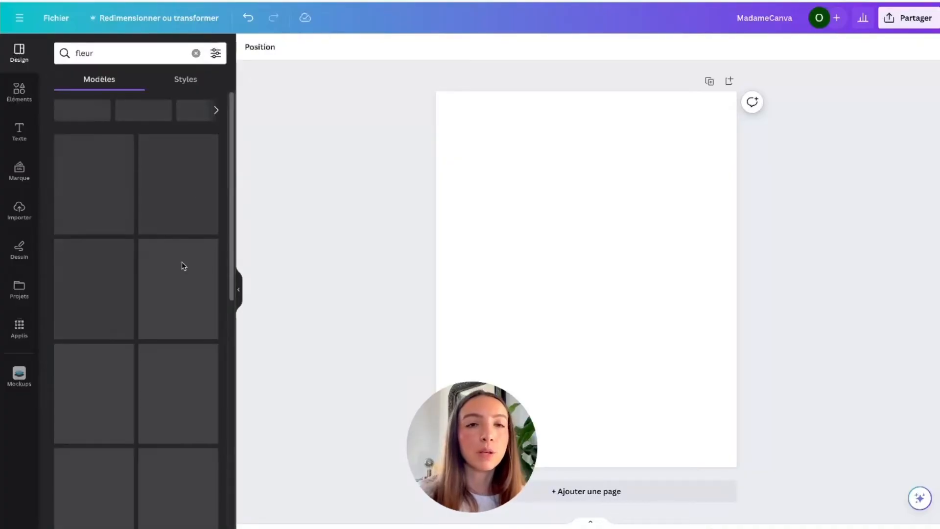
scroll(131, 210, "down", 5)
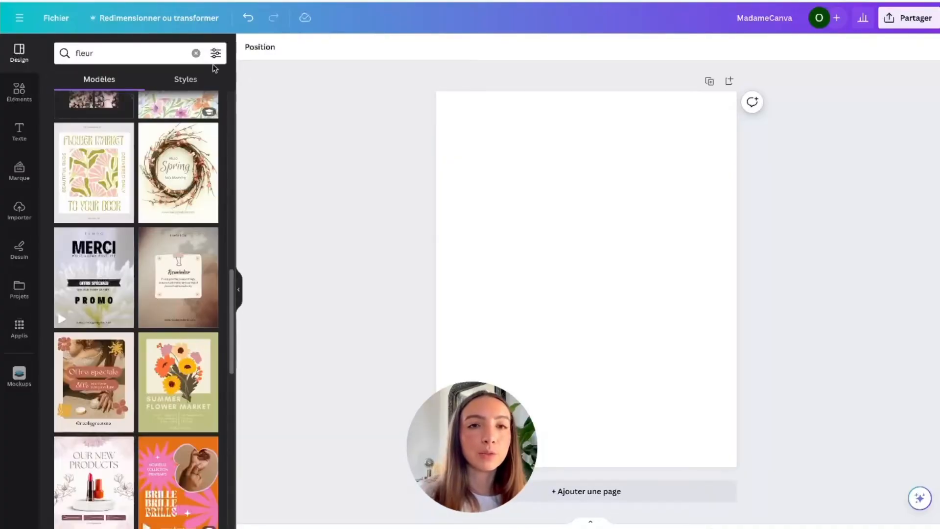
left_click(215, 53)
left_click(248, 200)
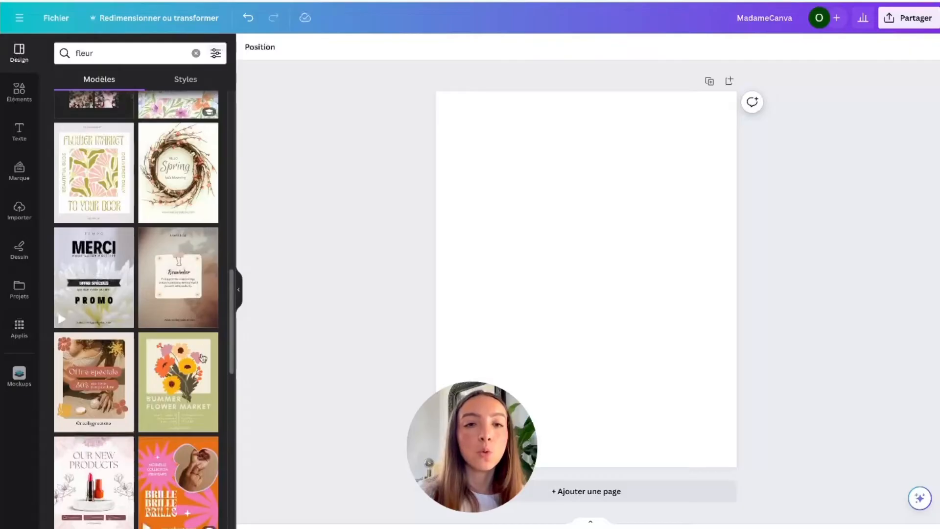
Apply the pink "Stay Inspired" flower template to the blank page and browse the similar templates suggested for it
scroll(219, 376, "up", 10)
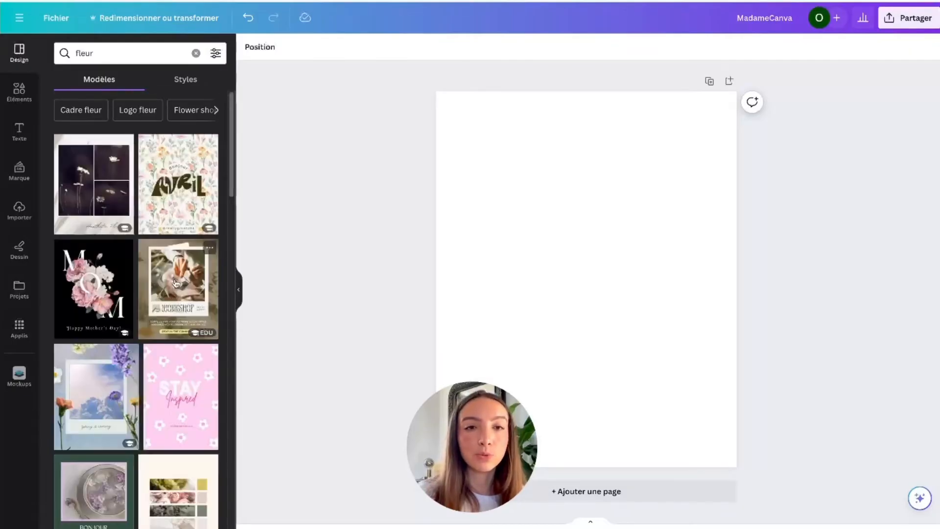
scroll(175, 283, "down", 3)
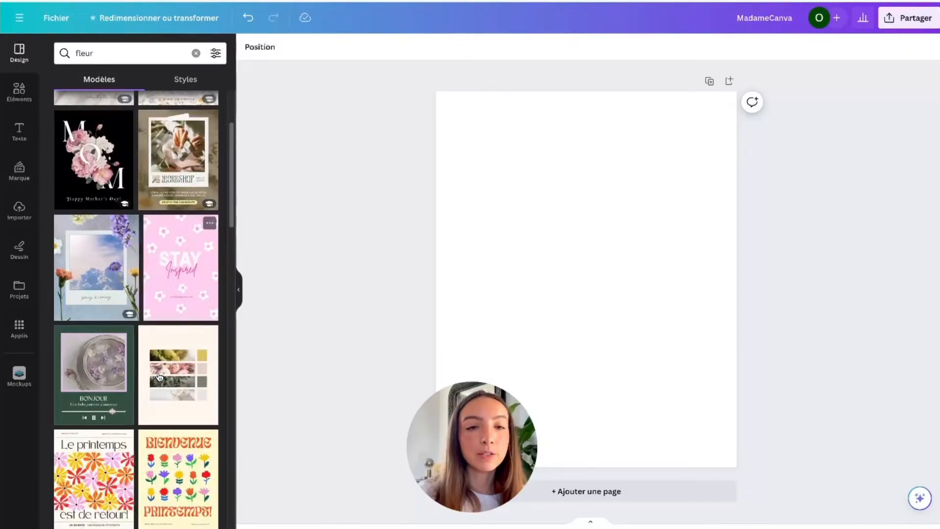
left_click(185, 259)
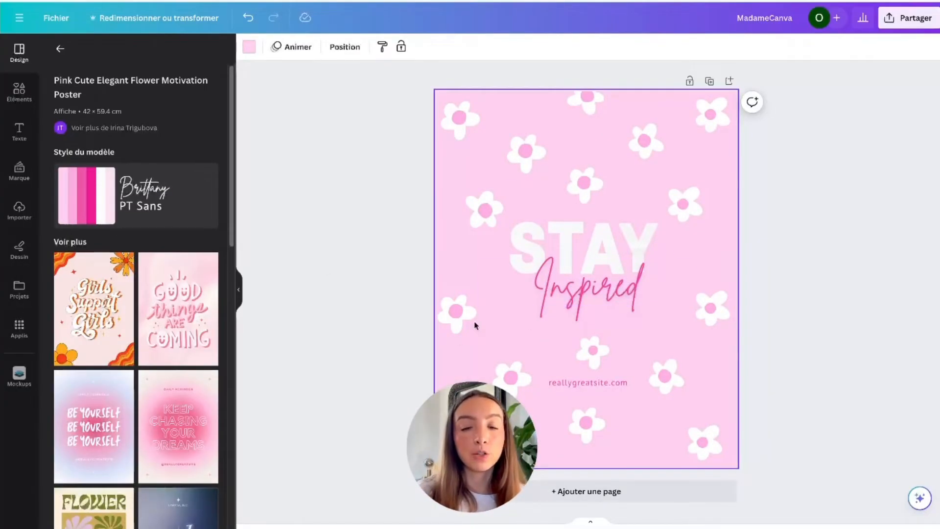
scroll(180, 368, "down", 6)
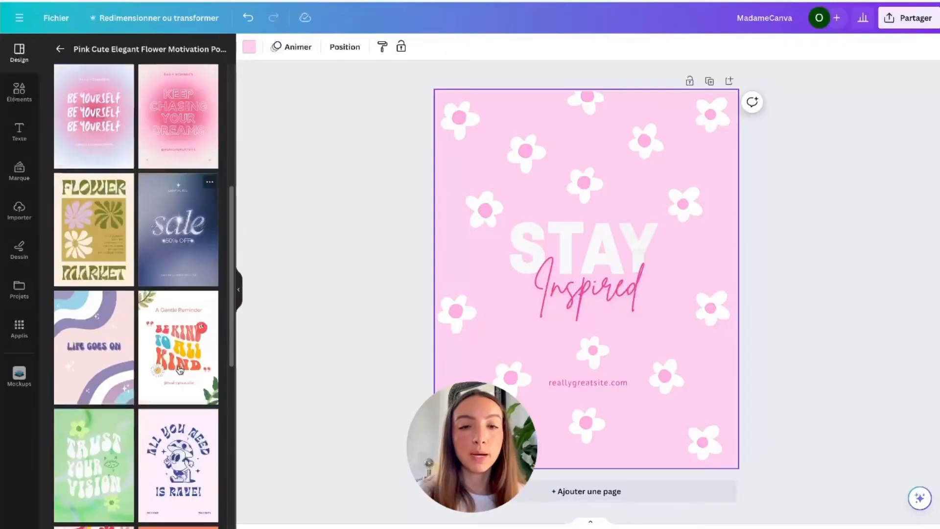
scroll(176, 366, "down", 3)
scroll(174, 364, "up", 9)
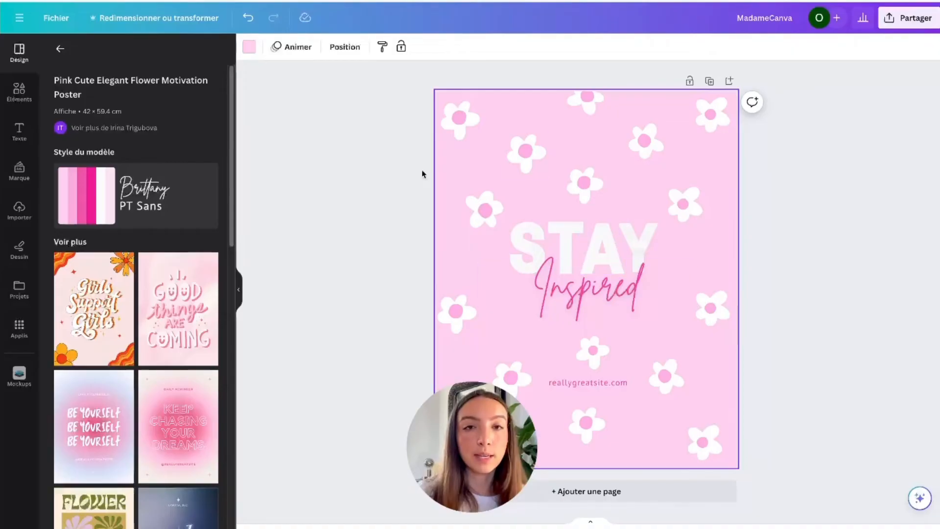
Browse the available design elements, from suggested search terms and shapes to illustrations, stickers, photos, videos and audio
left_click(19, 92)
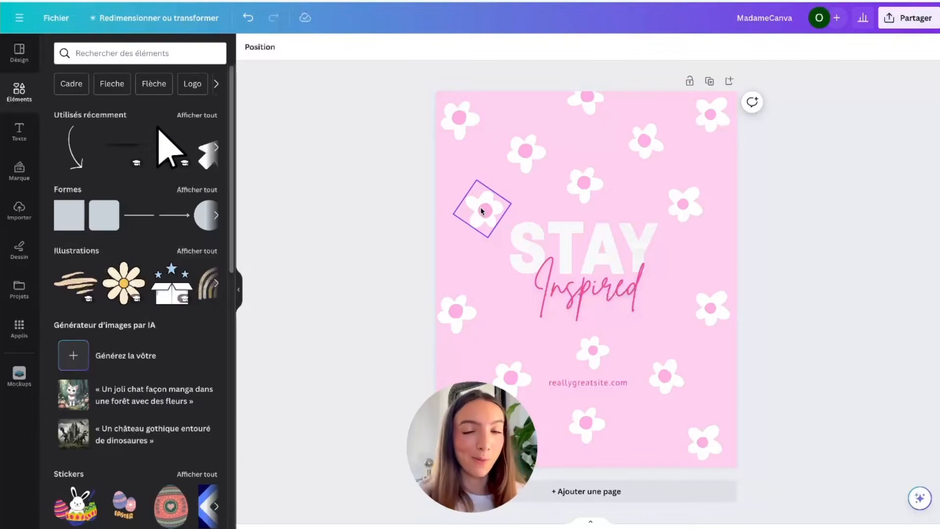
scroll(120, 169, "down", 3)
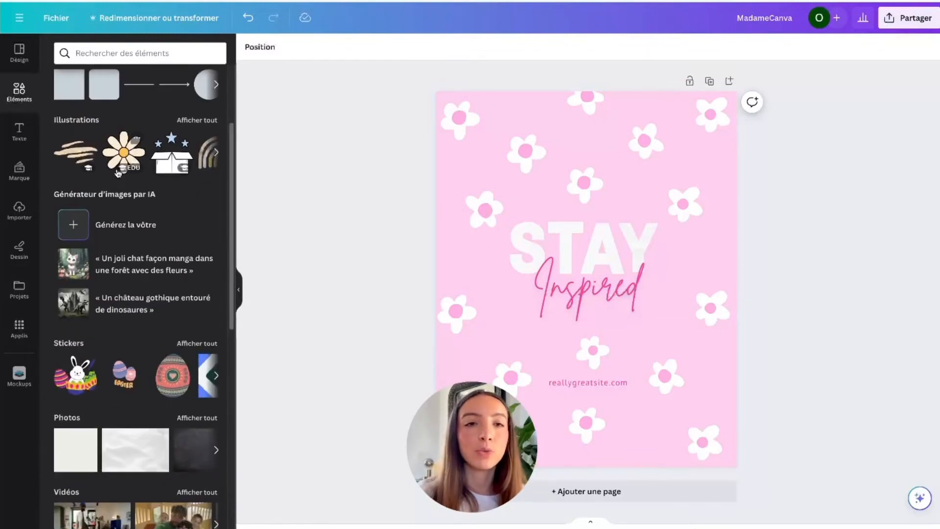
scroll(118, 172, "down", 3)
scroll(118, 172, "up", 6)
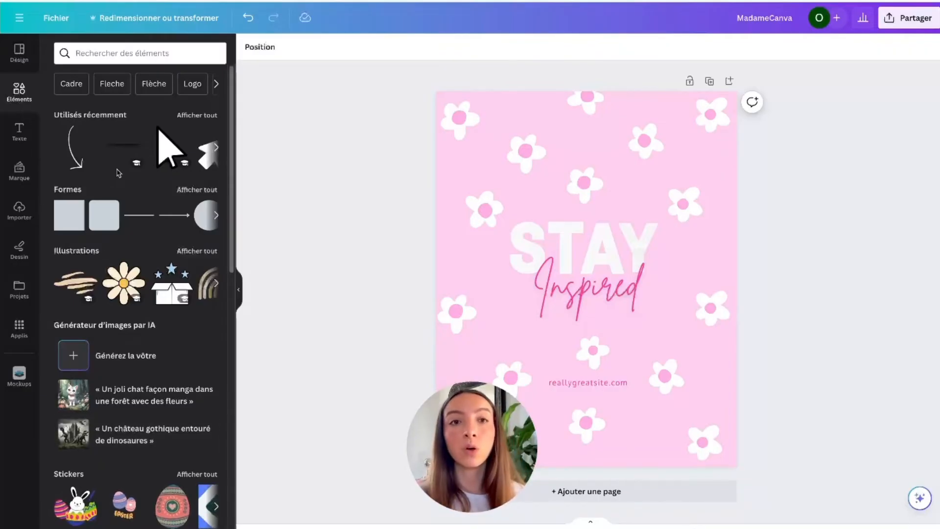
left_click(216, 84)
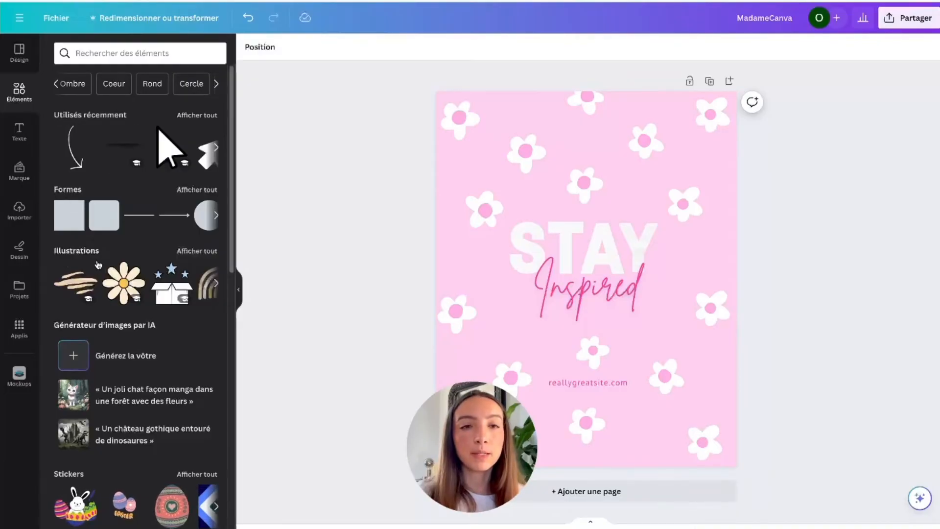
scroll(69, 272, "down", 5)
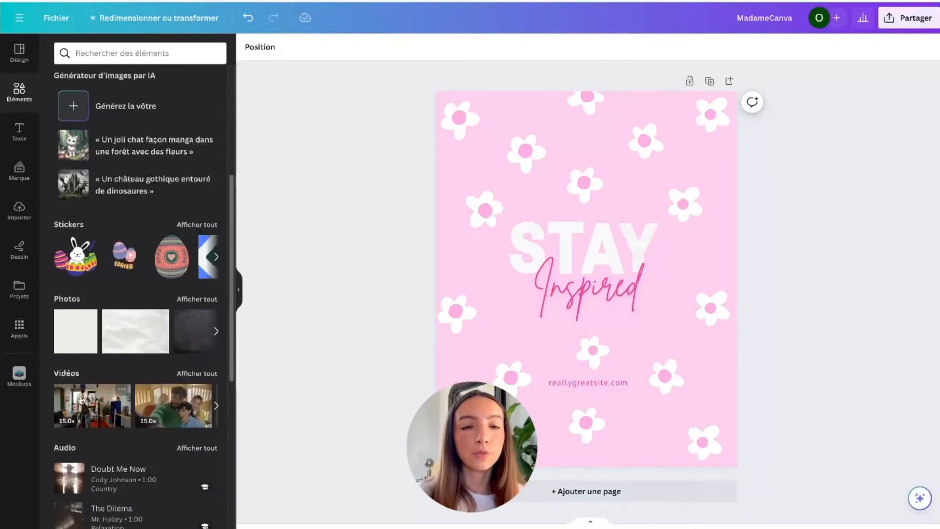
scroll(74, 294, "up", 5)
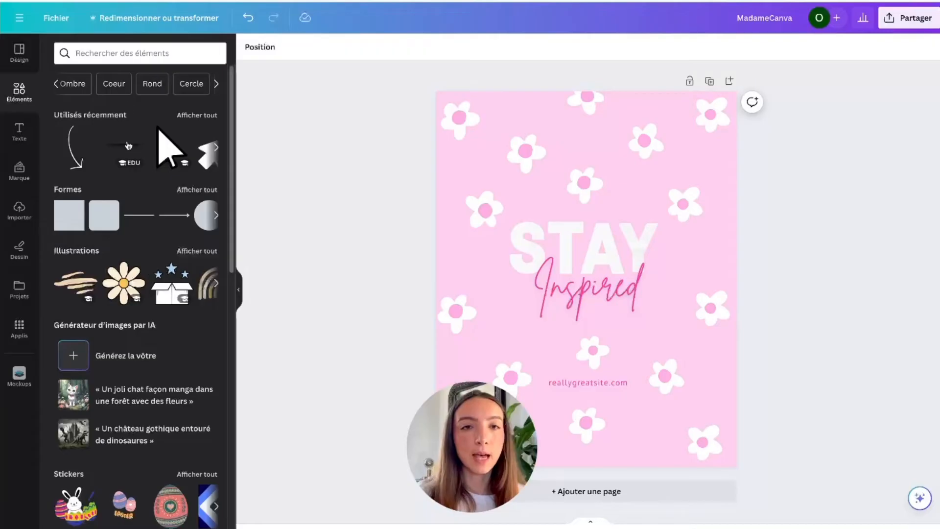
Search the elements for "fleche" and narrow the results to illustrations
left_click(83, 55)
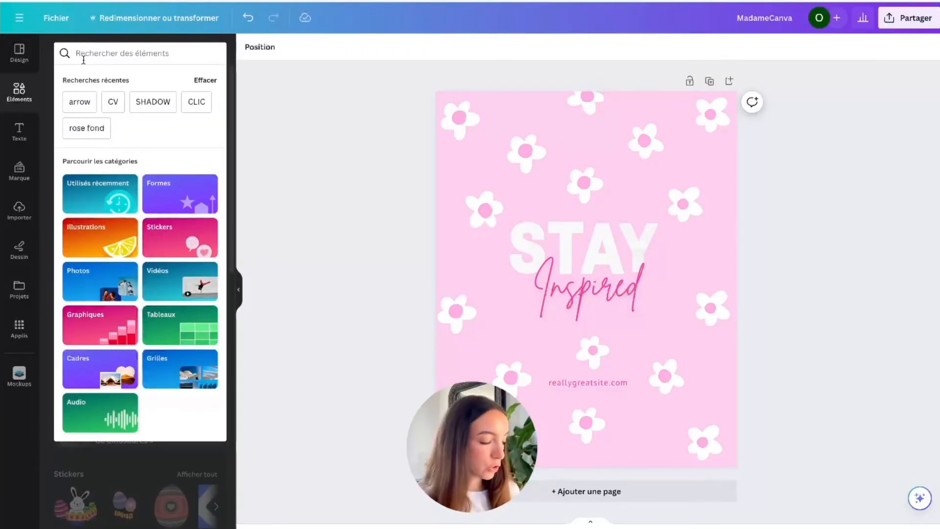
type("fleche")
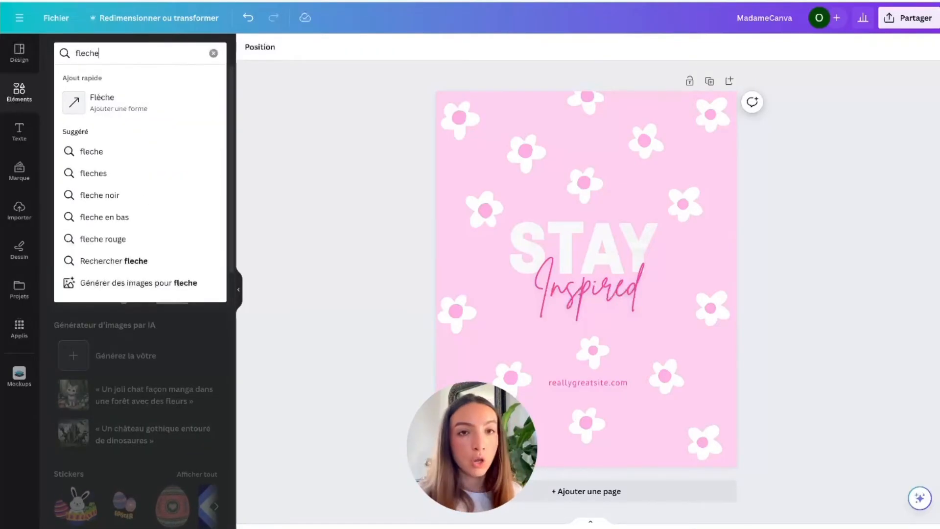
key("Return")
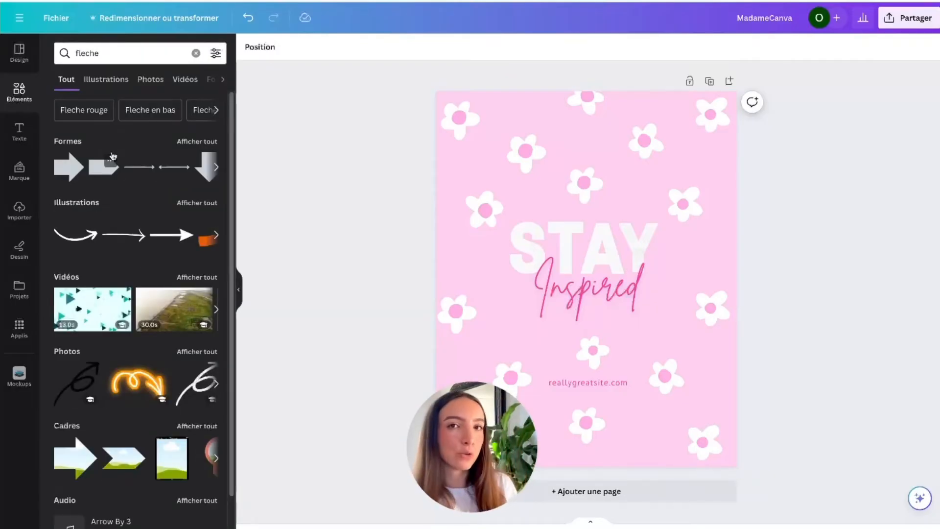
left_click(106, 80)
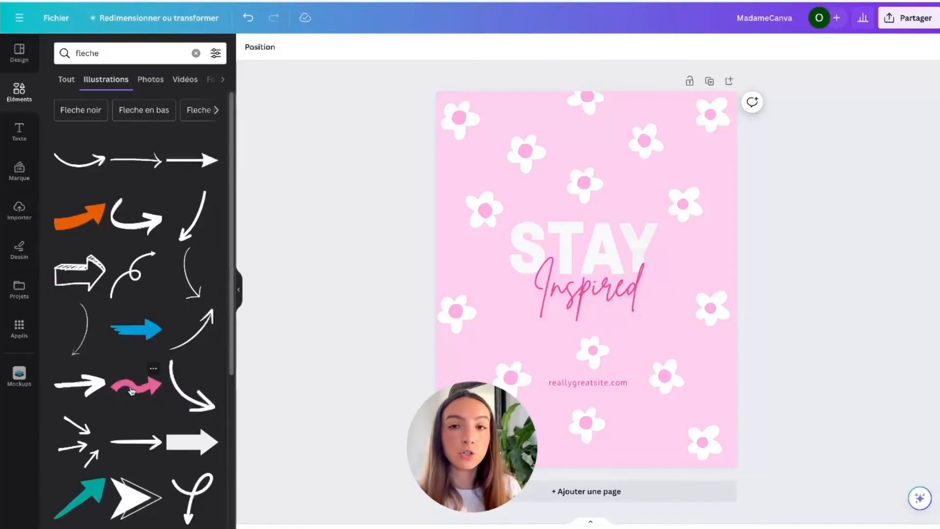
Try the pink wavy arrow illustration on the poster, shrinking and moving it, and remove it from the page
left_click(136, 385)
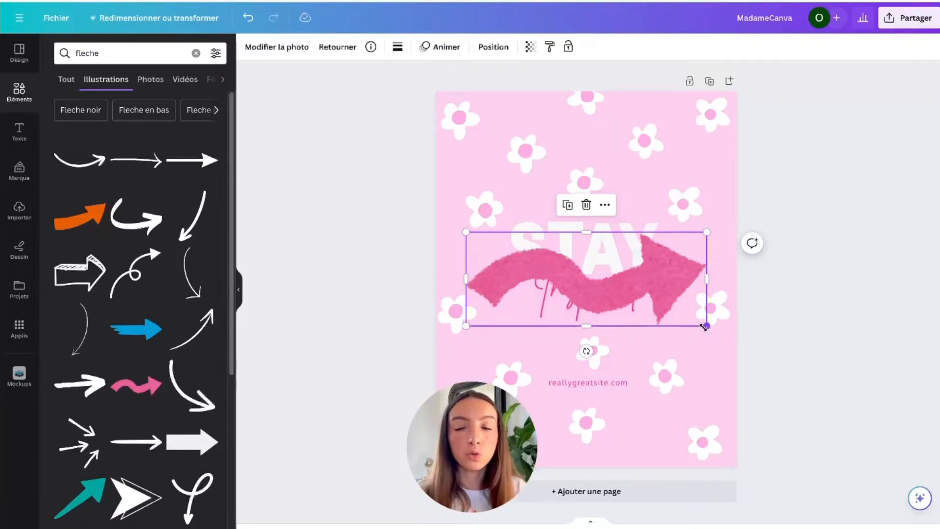
left_click_drag(706, 325, 620, 346)
left_click_drag(542, 270, 558, 367)
left_click(567, 307)
Browse the arrow photos, try the picture of the figure with a green arrow on the poster, and delete it
left_click(148, 80)
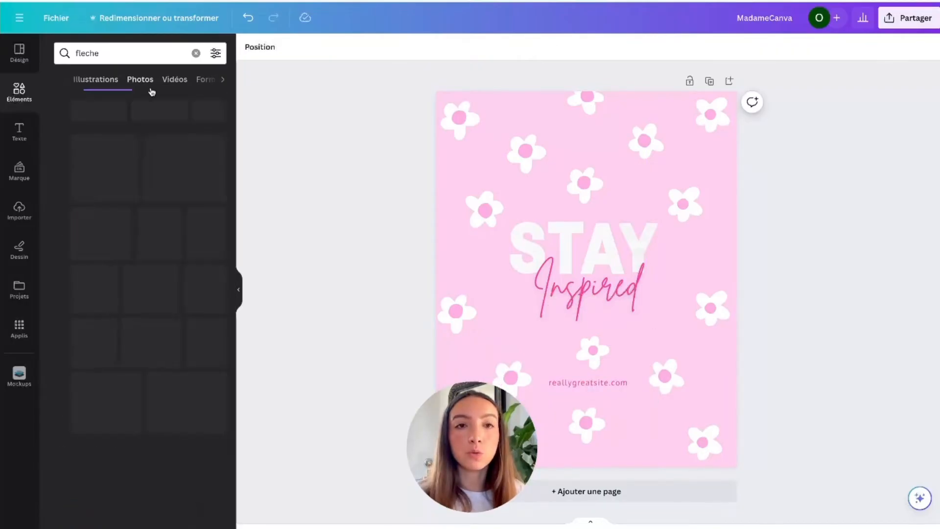
scroll(182, 352, "down", 7)
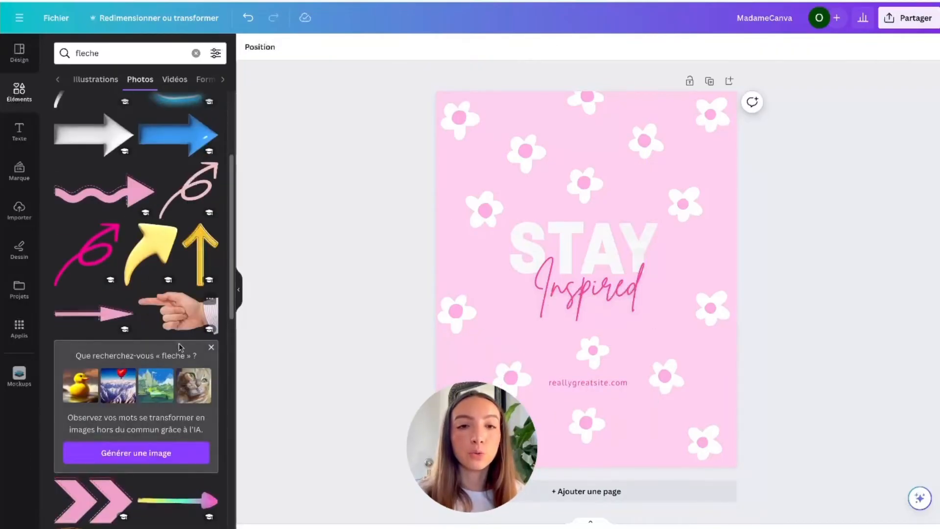
scroll(115, 389, "down", 5)
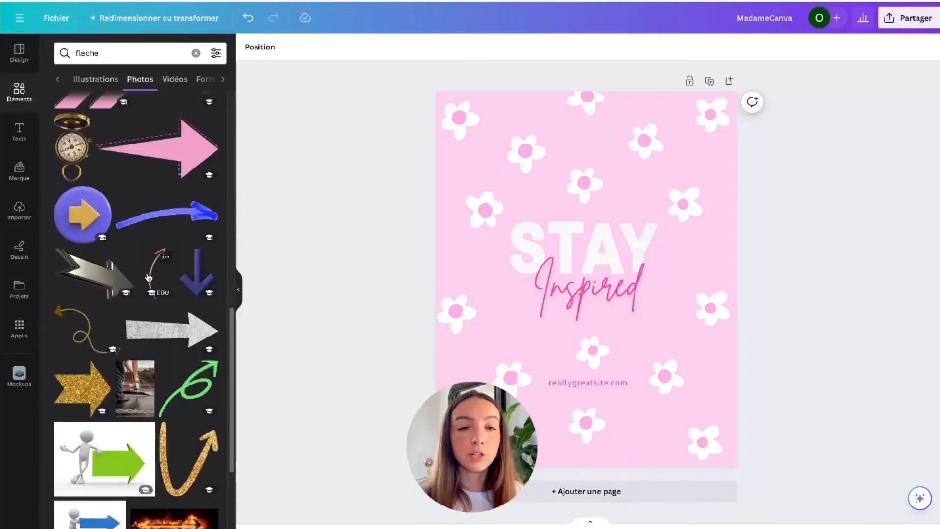
left_click(144, 428)
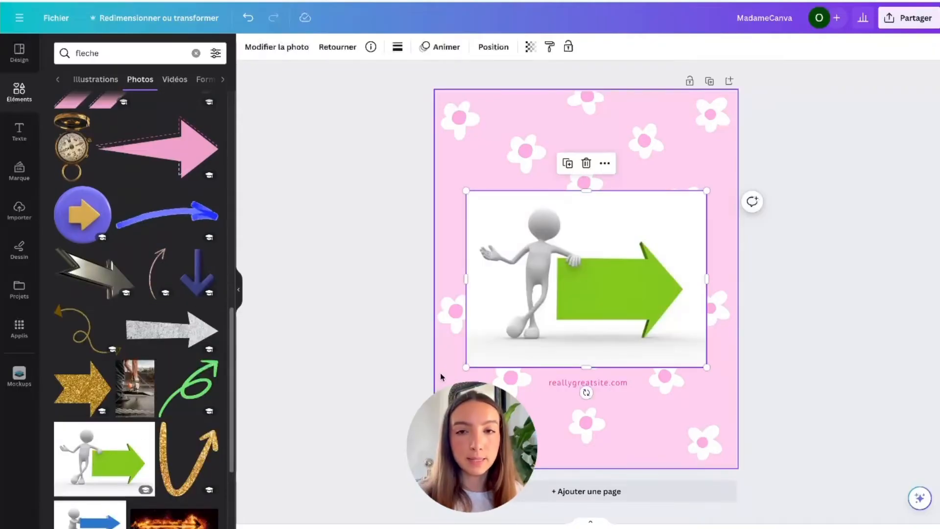
key("Delete")
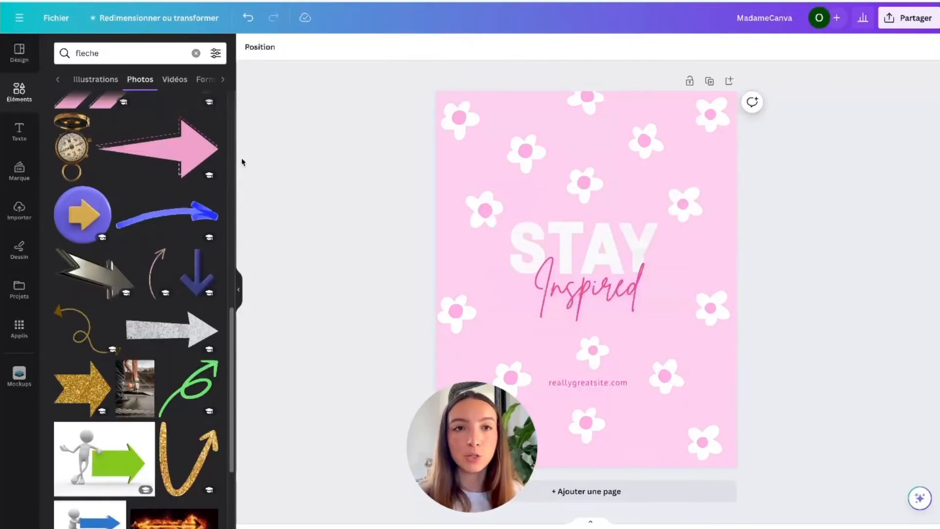
Review the video, shape, audio and frame results for "fleche" and clear the element search
left_click(174, 79)
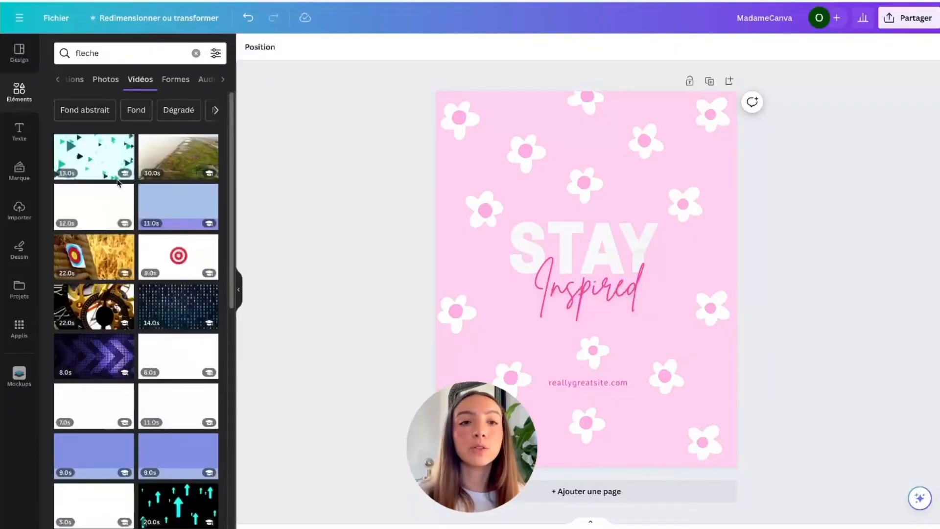
left_click(175, 79)
left_click(174, 80)
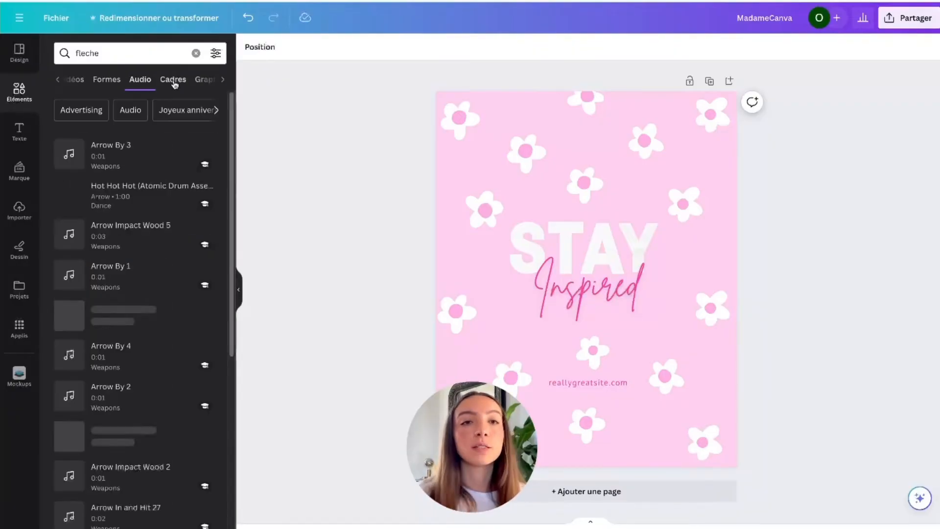
left_click(171, 82)
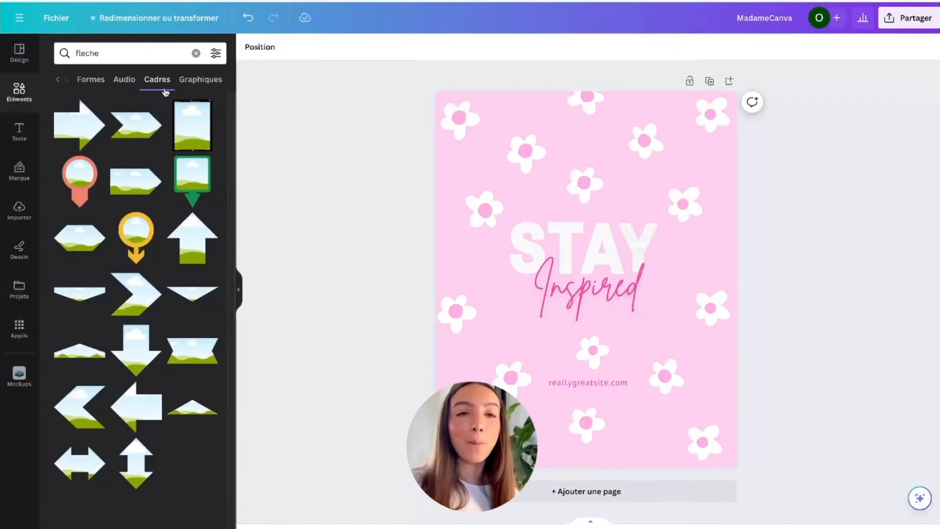
left_click(196, 53)
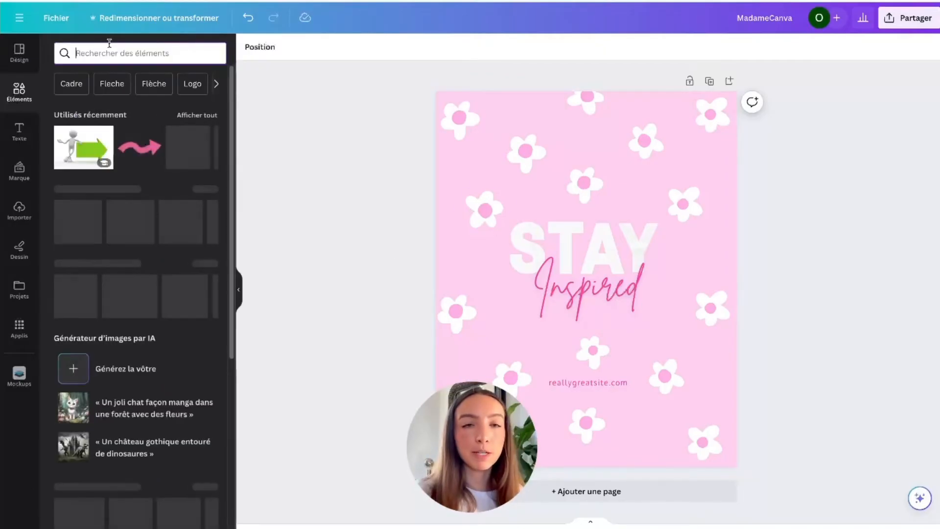
Browse the text styles and font combinations, add a text box to the poster and clear its placeholder text
left_click(19, 133)
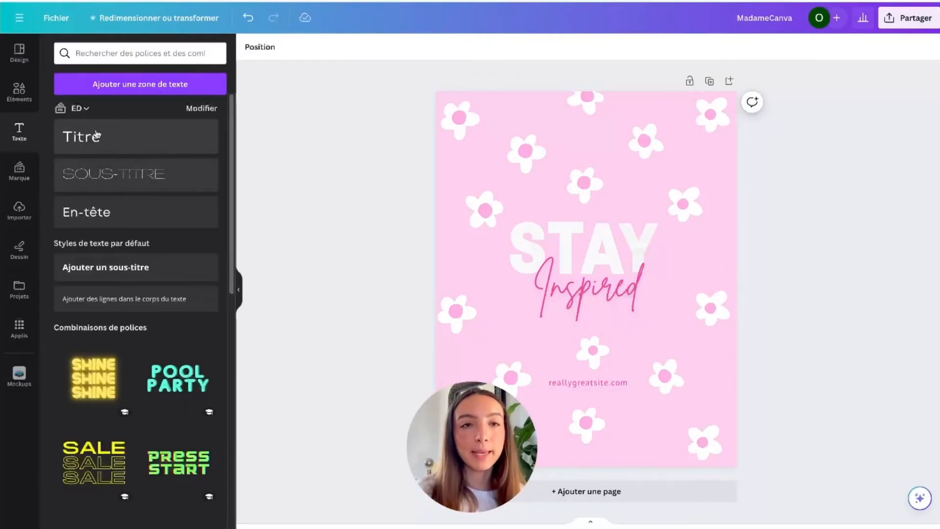
scroll(171, 157, "down", 1)
scroll(175, 173, "up", 1)
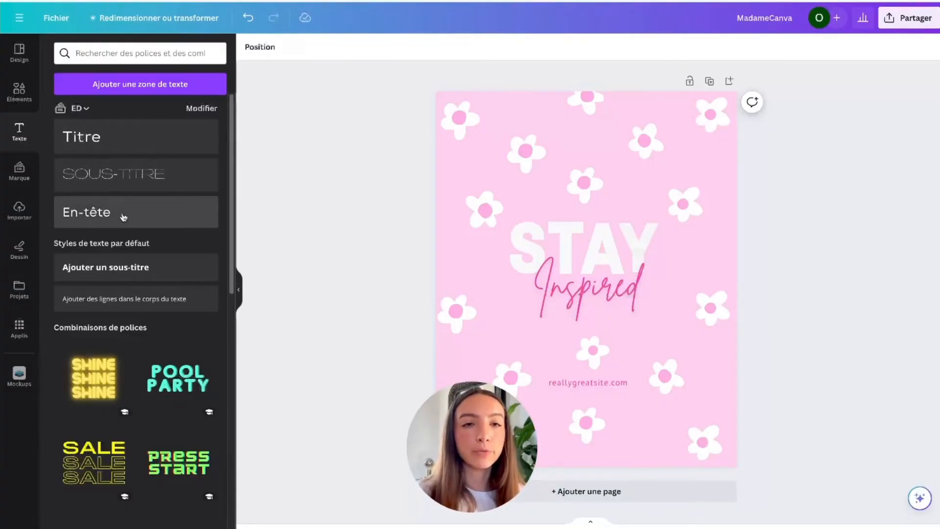
scroll(137, 216, "down", 2)
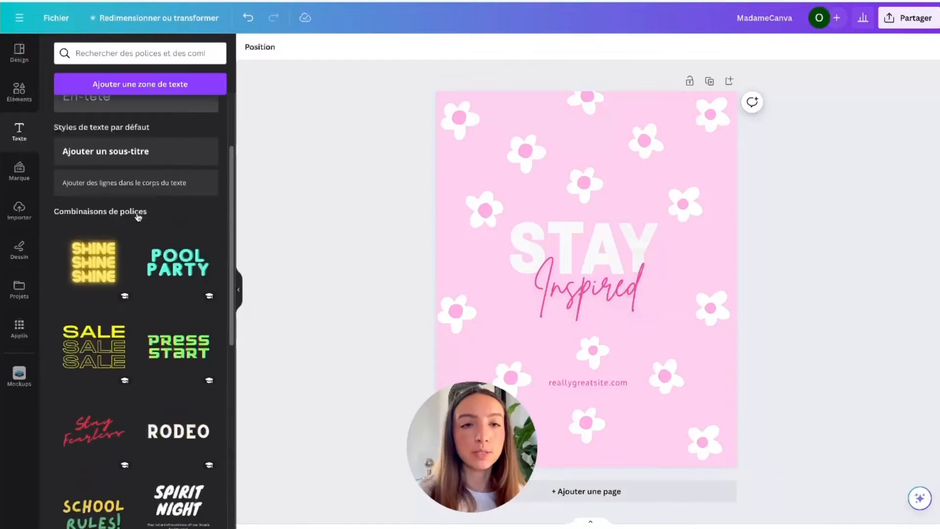
scroll(142, 245, "down", 3)
scroll(157, 294, "down", 6)
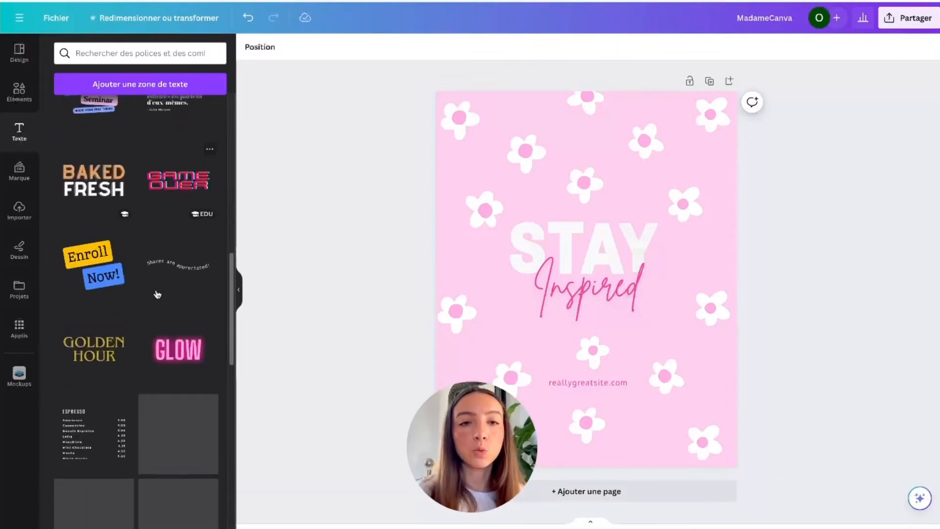
scroll(157, 294, "down", 8)
scroll(157, 294, "up", 20)
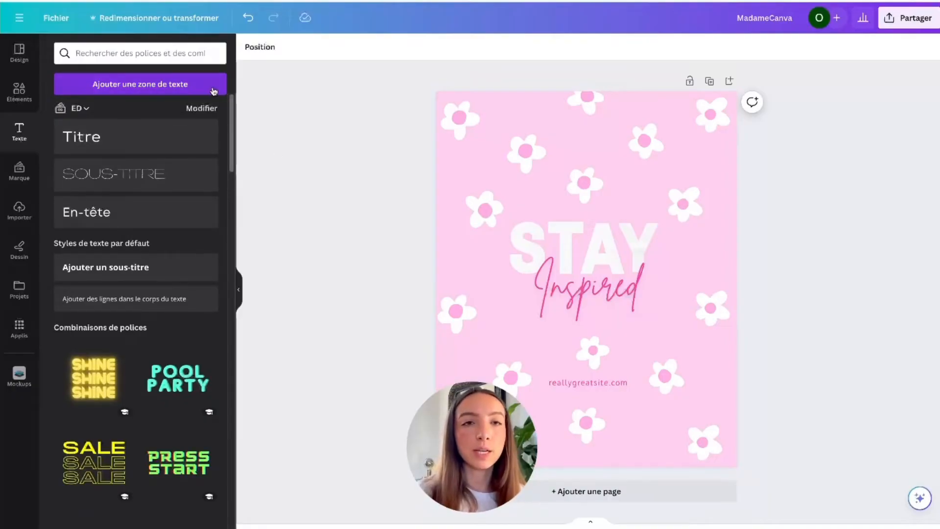
left_click(196, 82)
key("BackSpace")
Review the brand kit's templates, logo, colours, fonts, brand voice and photos
left_click(20, 172)
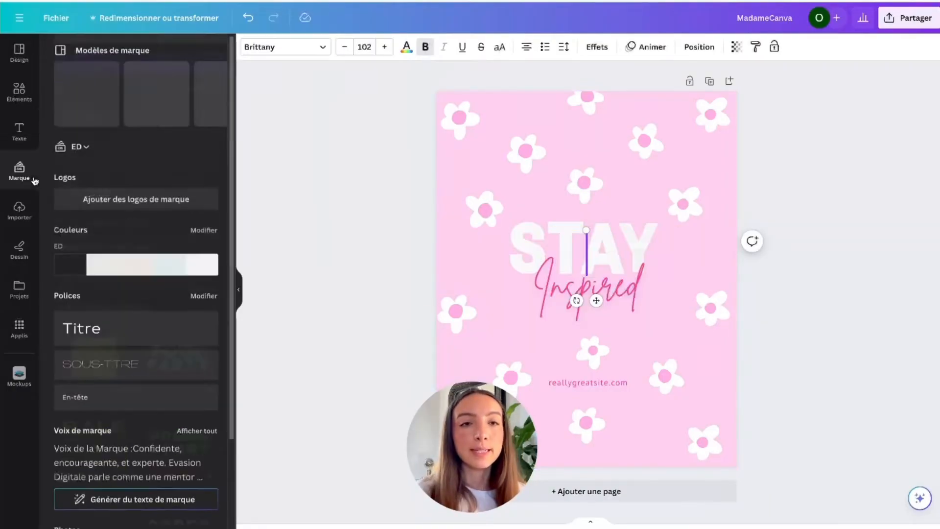
scroll(178, 269, "down", 4)
scroll(177, 269, "down", 3)
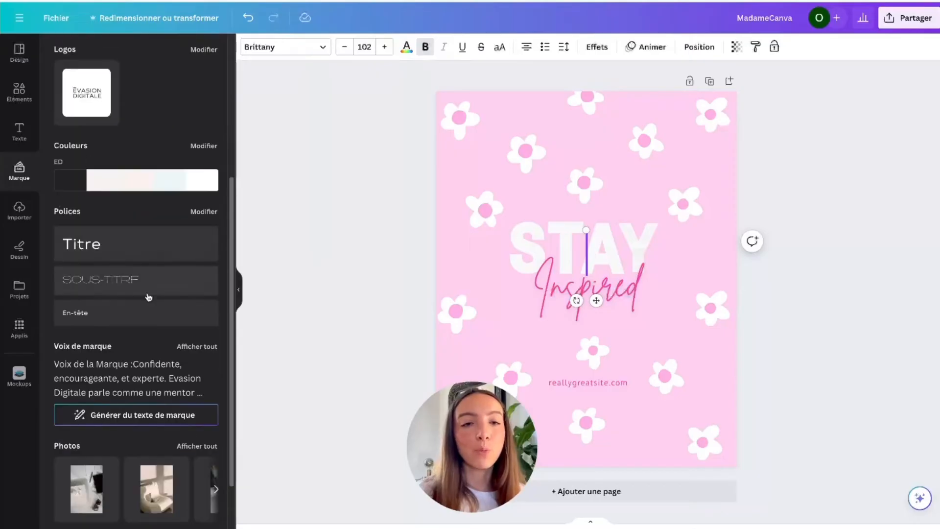
scroll(204, 426, "up", 7)
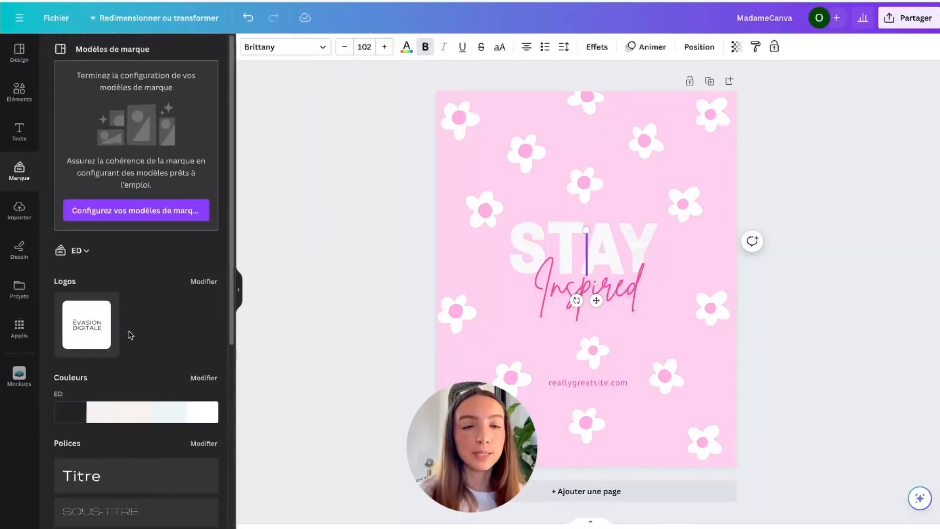
Review the uploaded images, videos and audio files
left_click(20, 207)
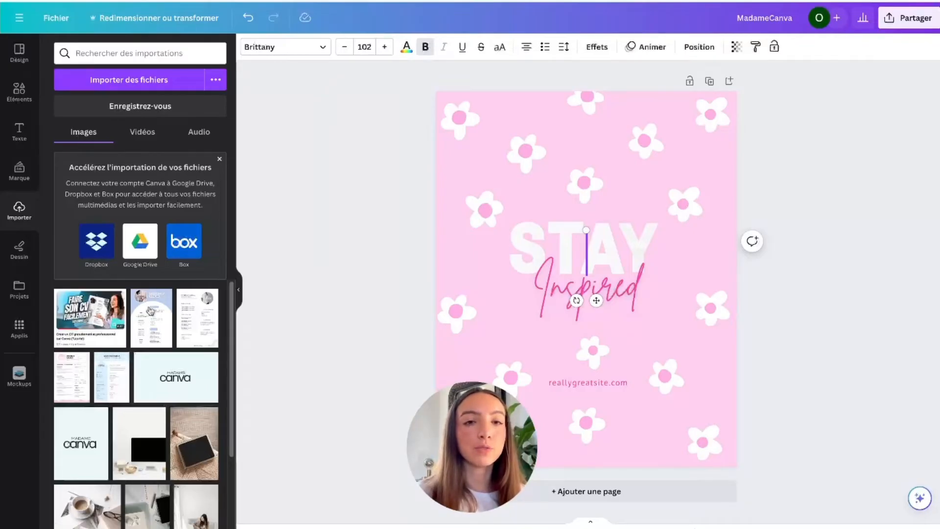
scroll(170, 427, "down", 10)
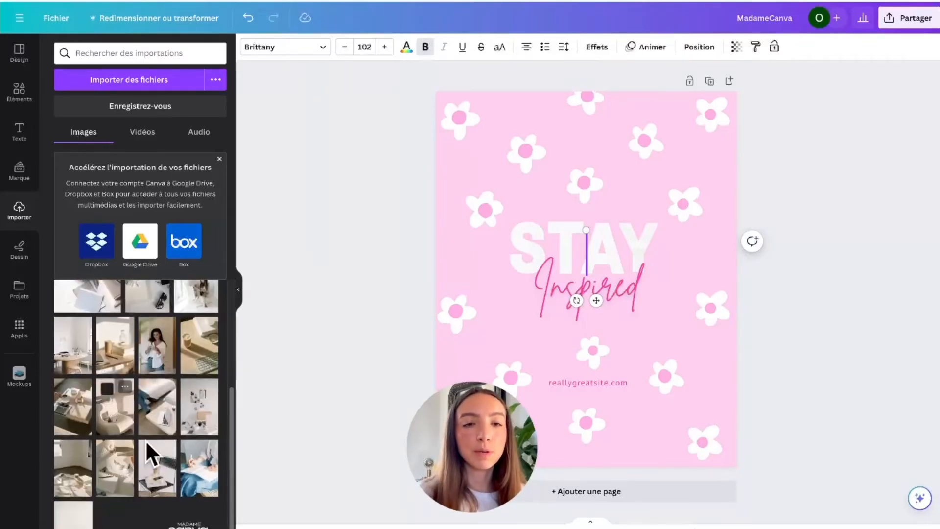
scroll(146, 439, "up", 10)
left_click(167, 128)
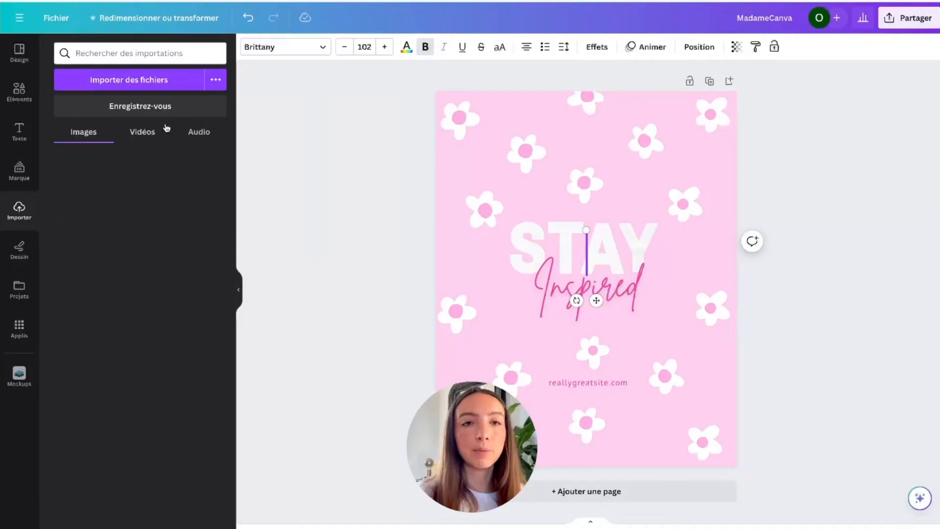
left_click(199, 131)
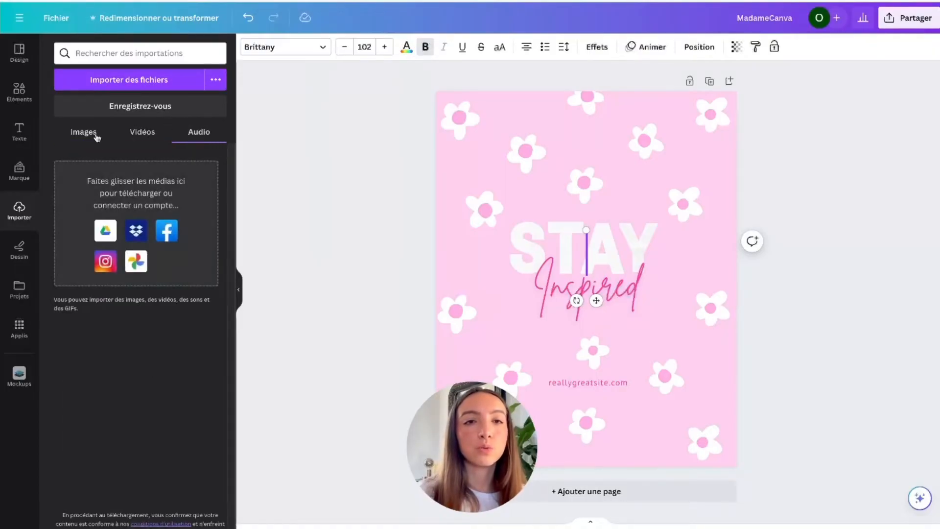
left_click(94, 135)
Draw a red marker squiggle above the STAY title on the poster and undo it
left_click(19, 249)
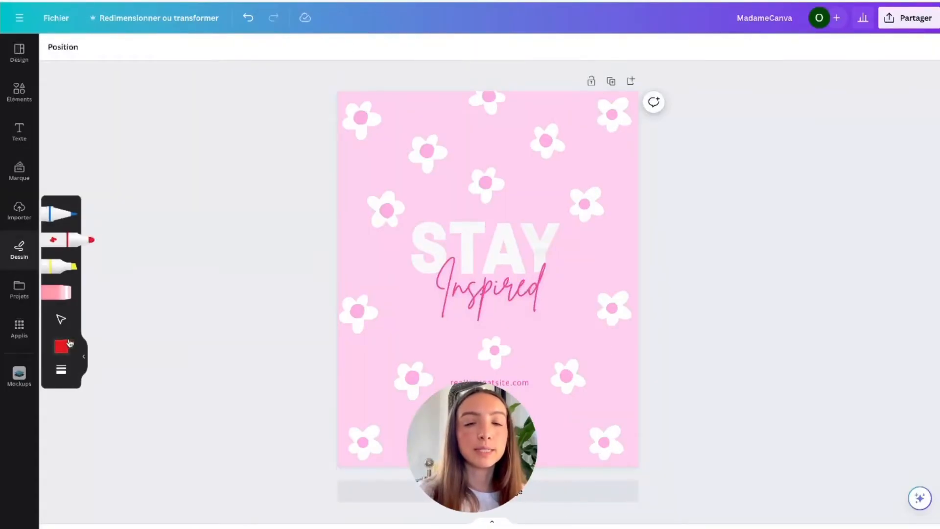
mouse_move(395, 203)
left_mouse_down()
mouse_move(430, 157)
mouse_move(507, 203)
mouse_move(602, 216)
left_mouse_up()
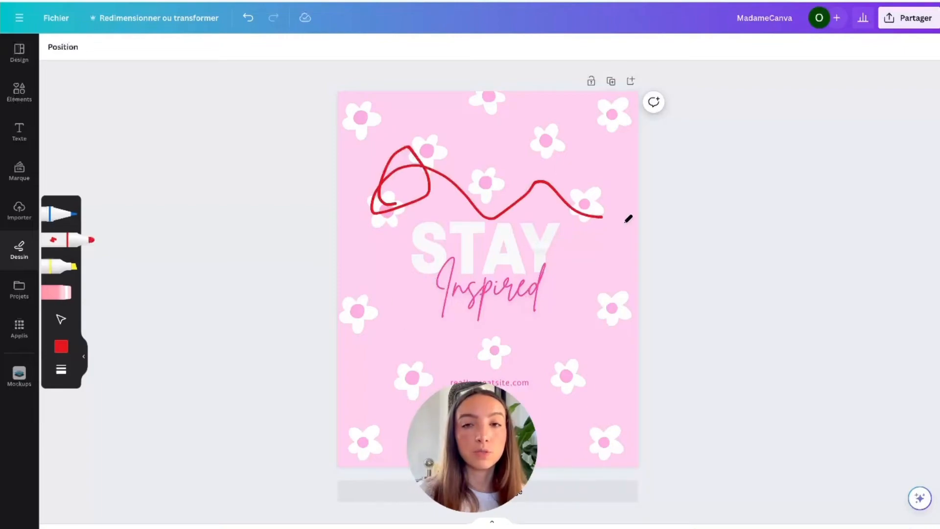
left_click(248, 17)
Try placing the "10 modèles de CV gratuits pour Canva" project design on the page and undo it
left_click(19, 289)
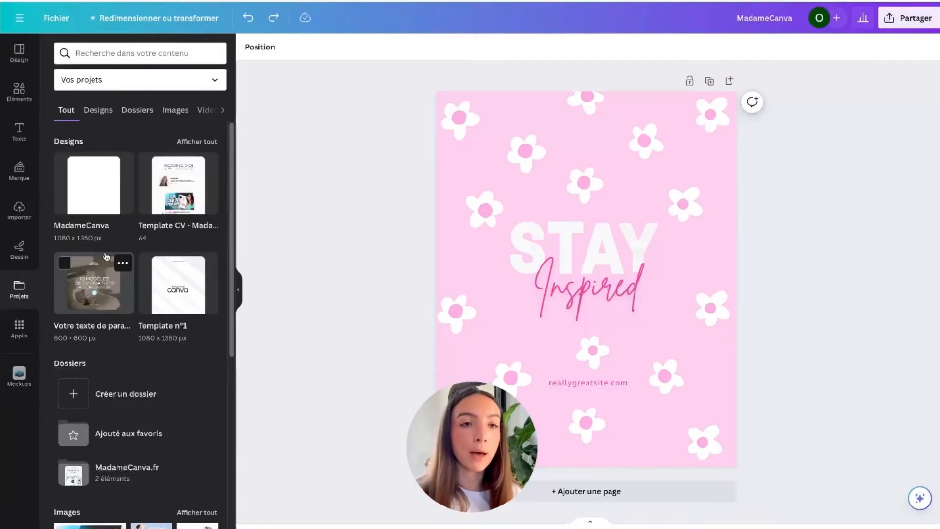
left_click(83, 294)
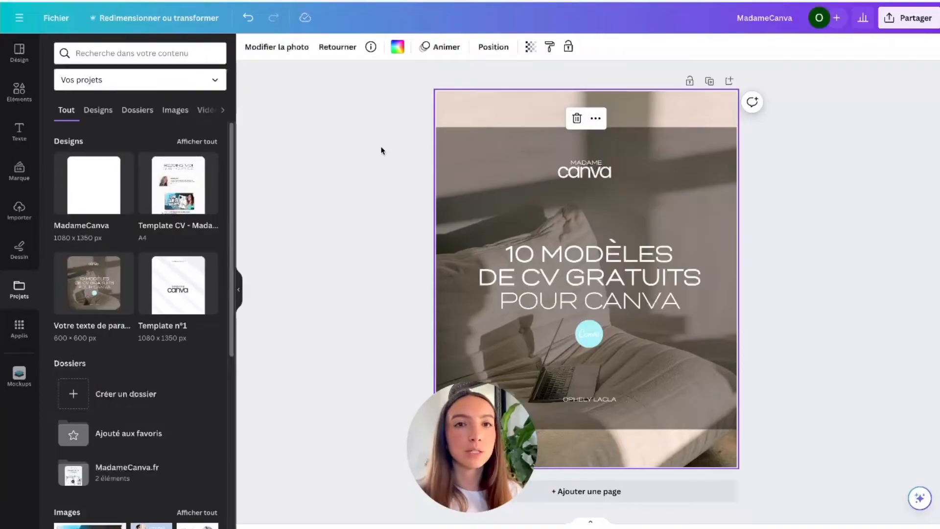
left_click(248, 18)
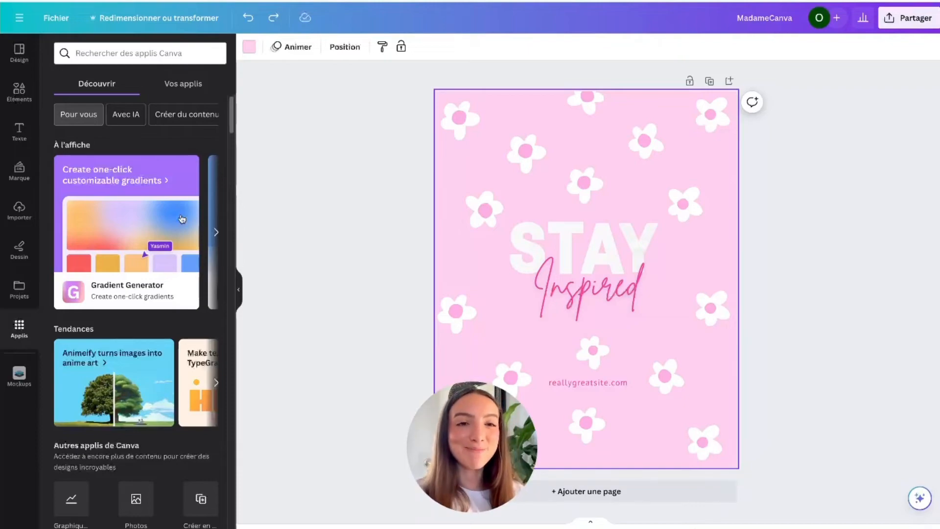
Browse the Canva apps, from the featured, trending and popular ones to the AI apps
scroll(181, 219, "down", 7)
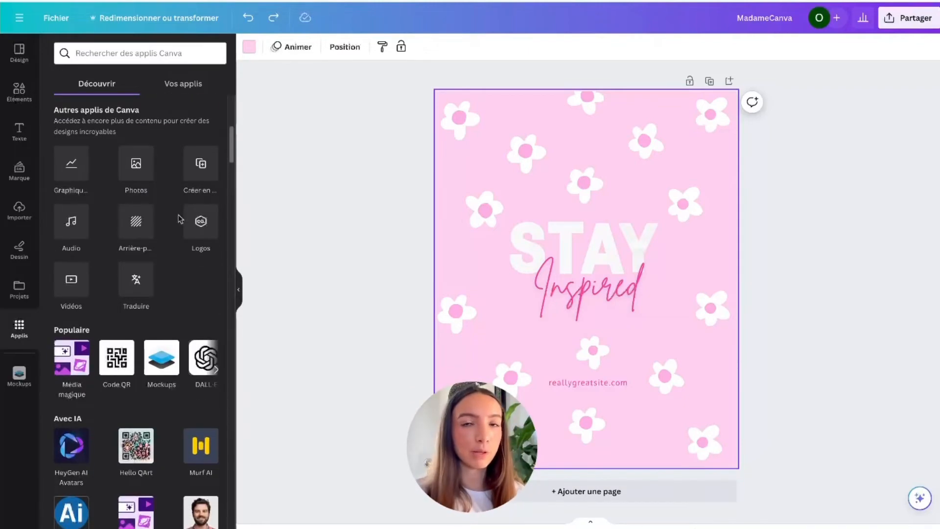
scroll(201, 287, "down", 6)
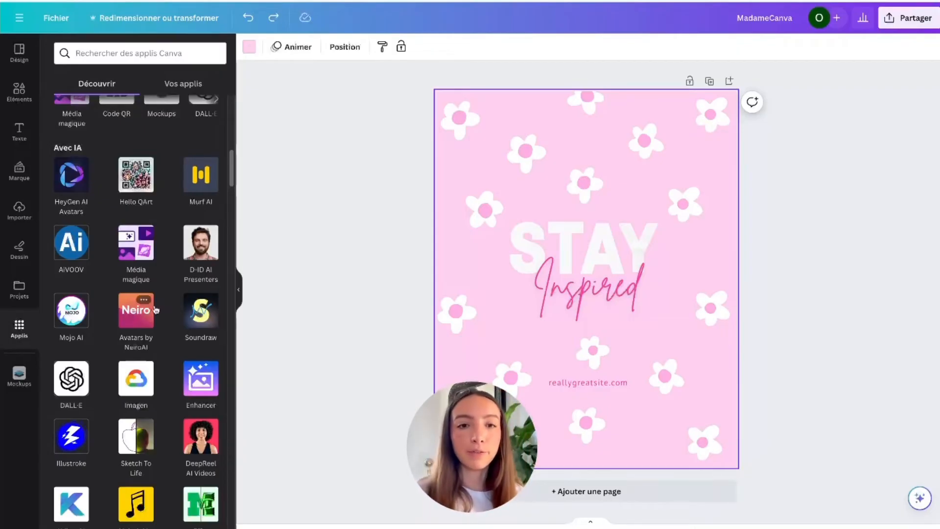
scroll(208, 278, "down", 3)
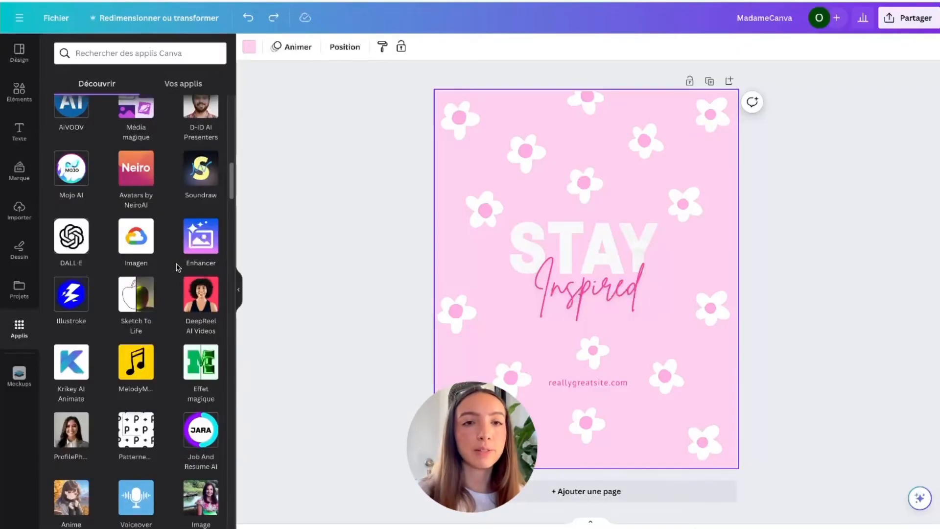
scroll(208, 280, "down", 7)
left_click(27, 337)
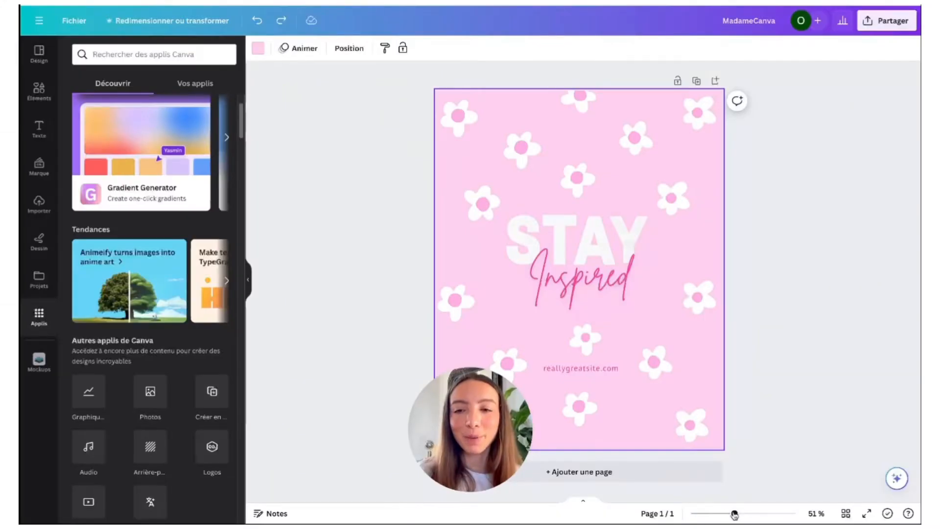
Show the design's pages in grid view and try adding an extra page and deleting it
mouse_move(734, 514)
left_mouse_down()
mouse_move(759, 513)
mouse_move(727, 514)
left_mouse_up()
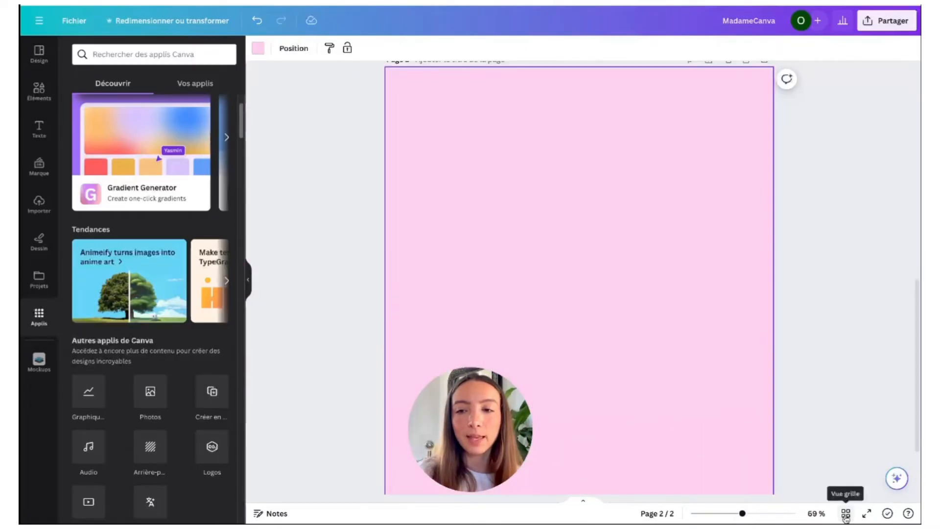
left_click(846, 513)
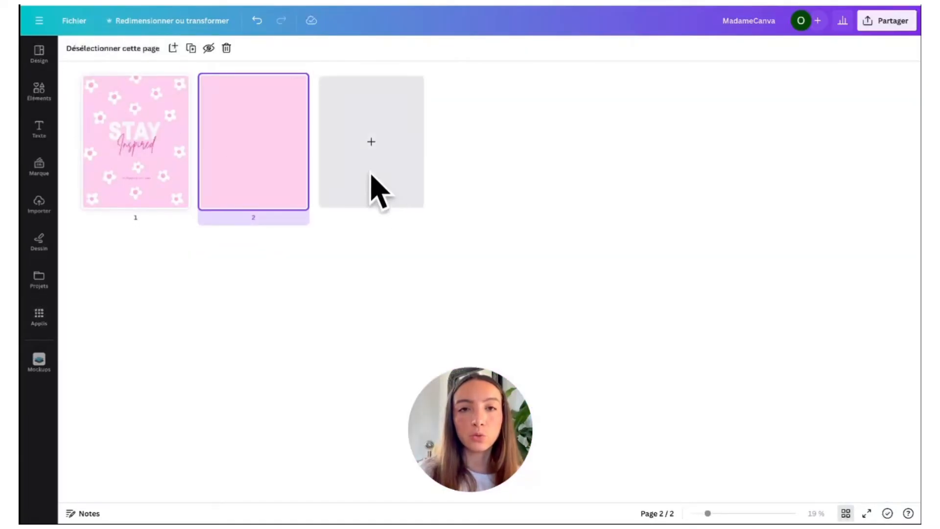
left_click(377, 191)
key("Delete")
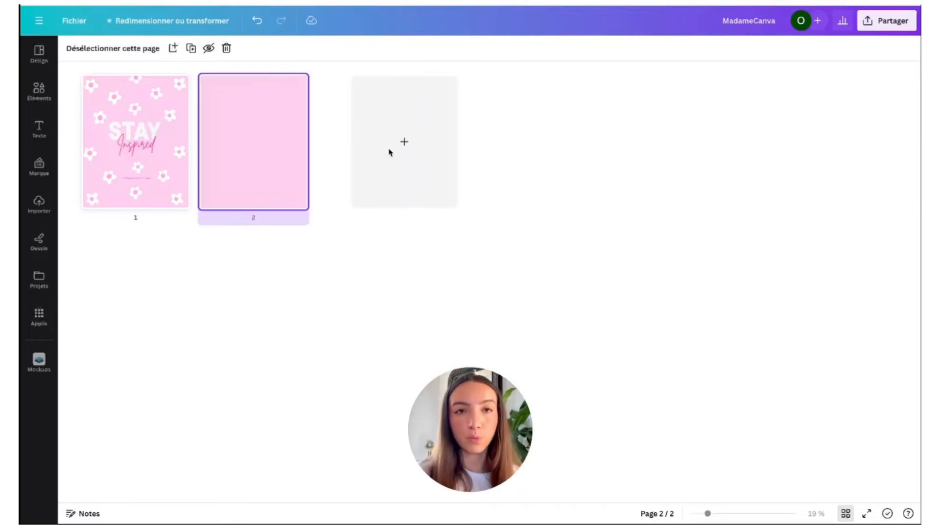
View the design in full screen, go back to the first page and leave the presentation
left_click(866, 513)
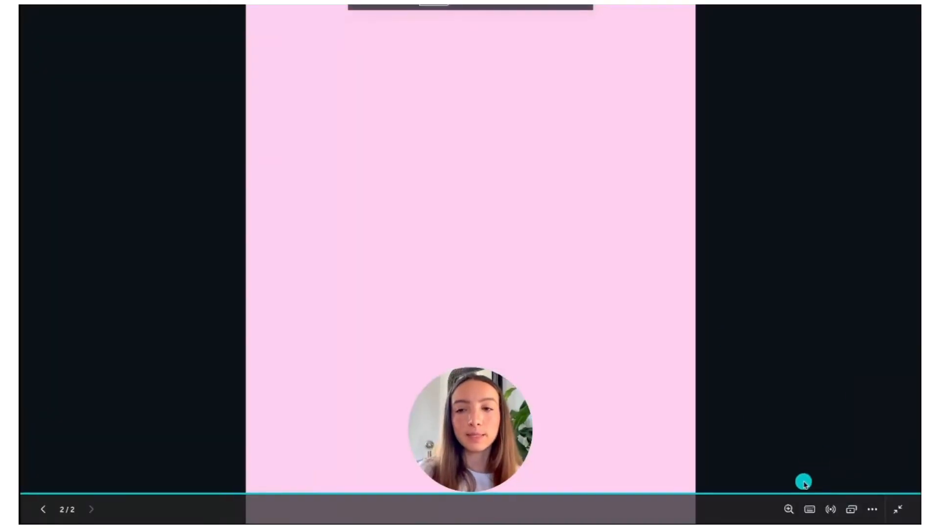
left_click(42, 509)
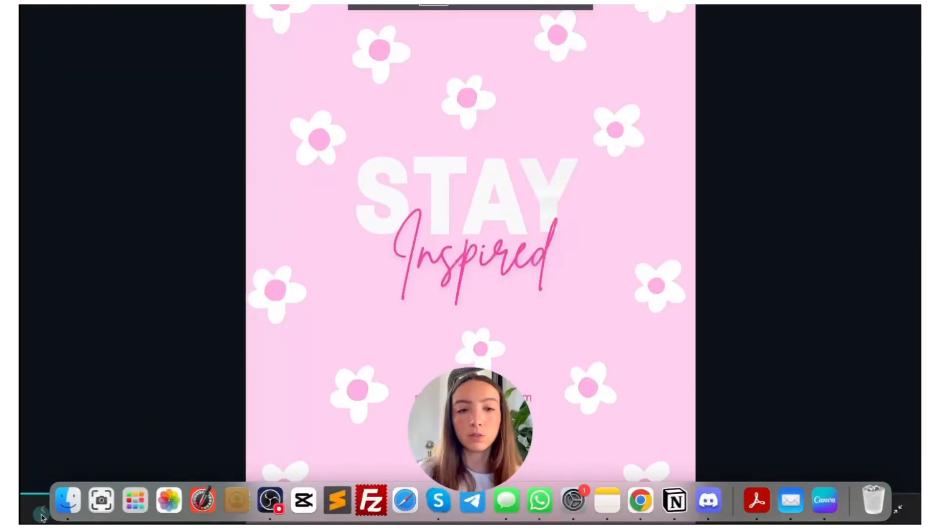
key("Escape")
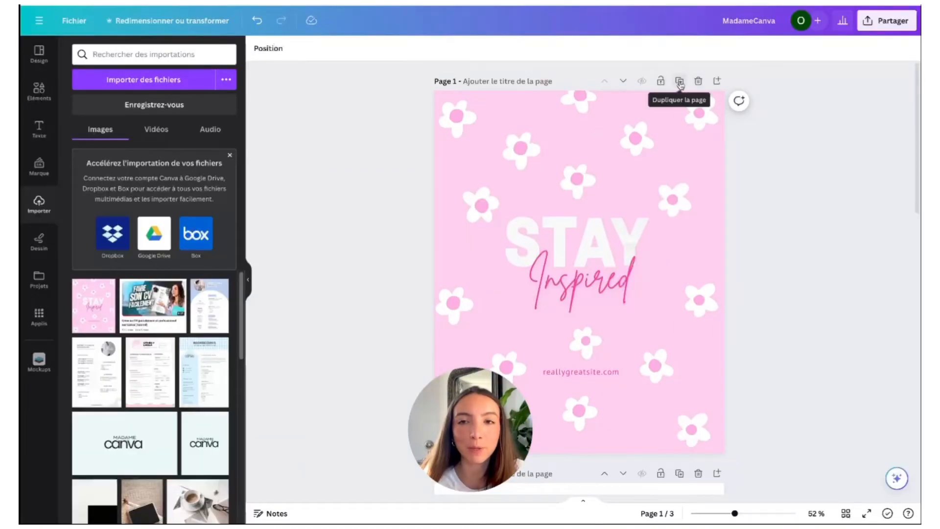
Duplicate the Stay Inspired page, delete the copy and the original page, and undo the last deletion
left_click(679, 82)
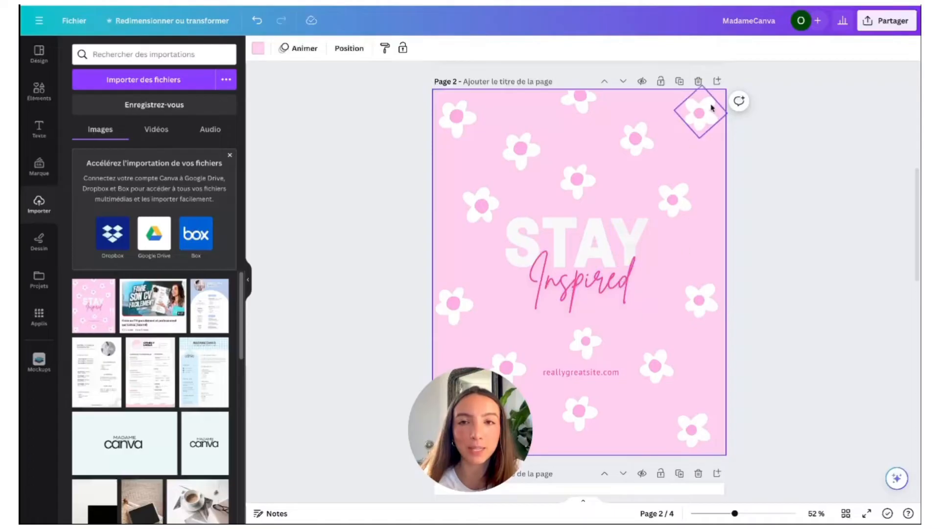
left_click(698, 82)
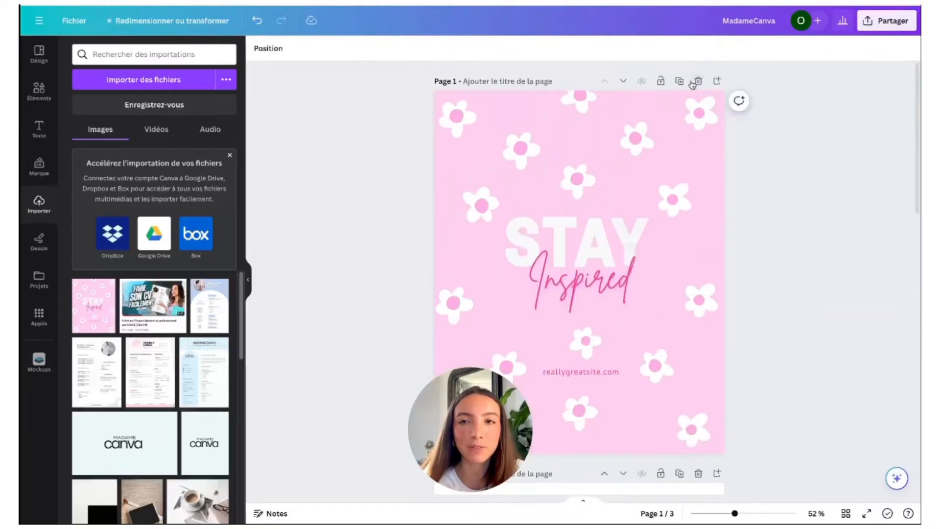
left_click(699, 82)
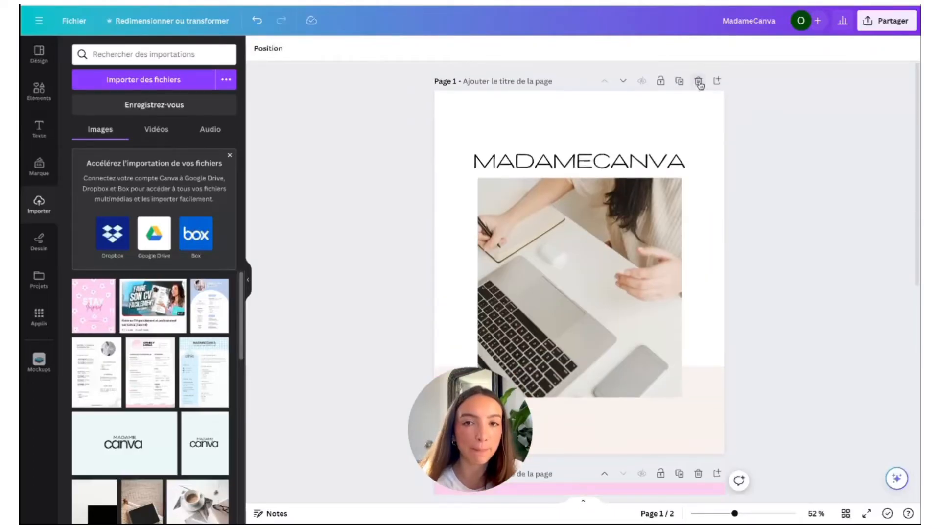
left_click(256, 20)
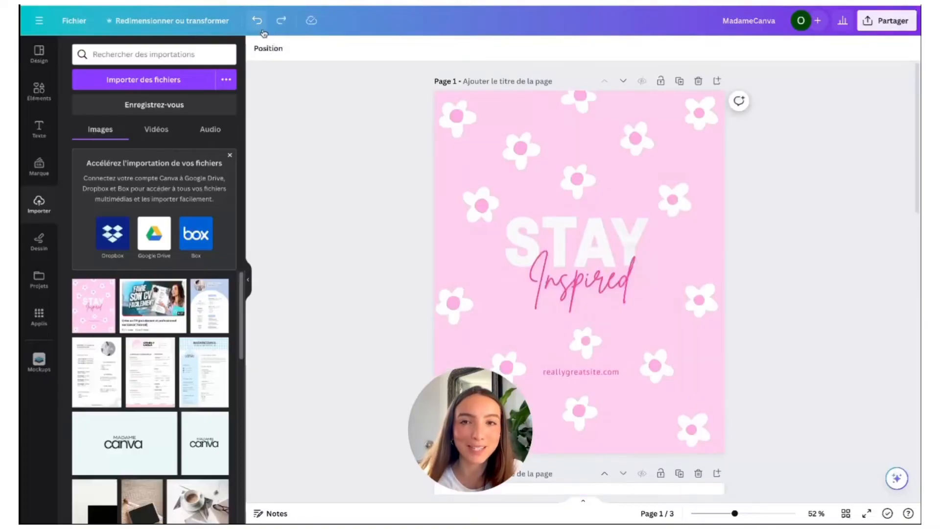
Try adding a page after the poster, undo it, and move the poster page down and back up
left_click(718, 82)
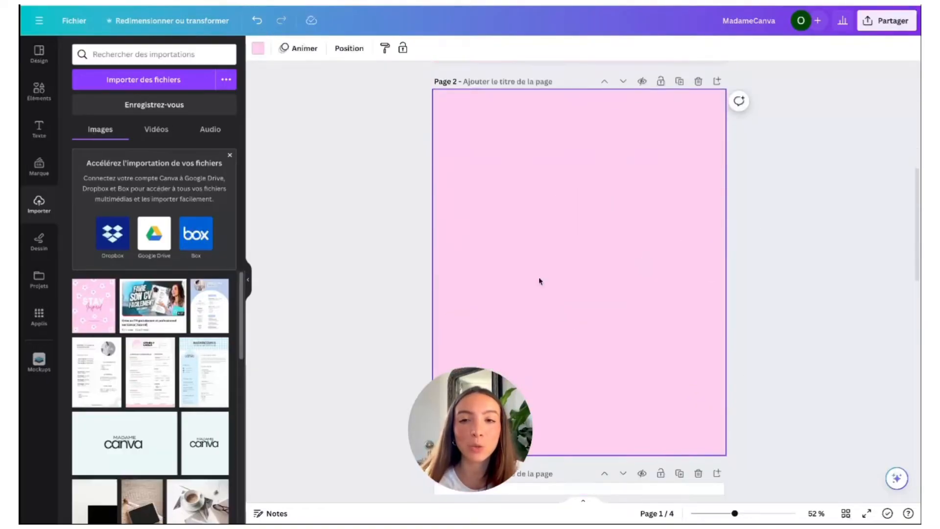
key("ctrl+z")
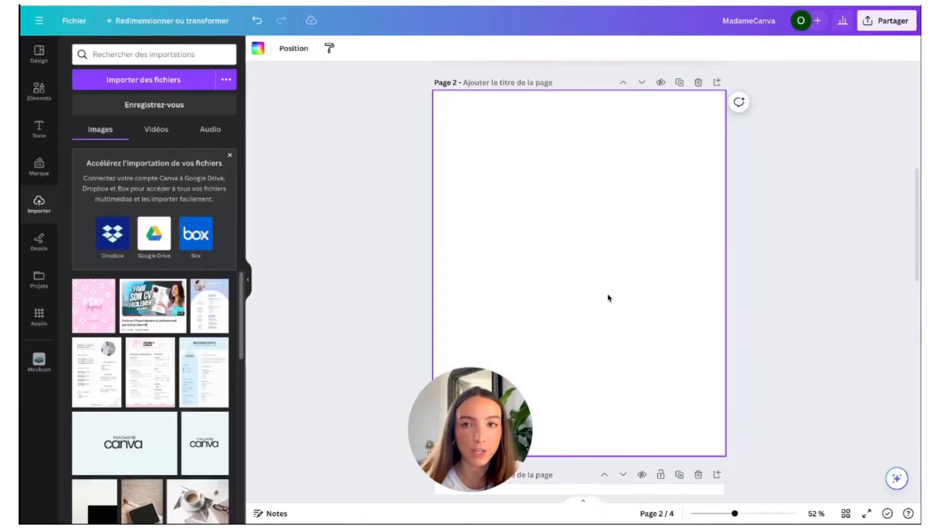
key("ctrl+z")
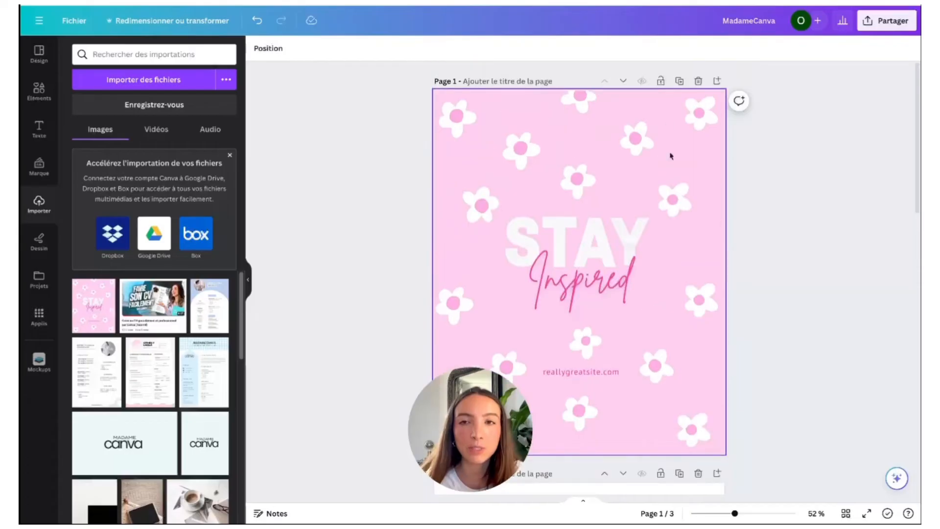
left_click(643, 81)
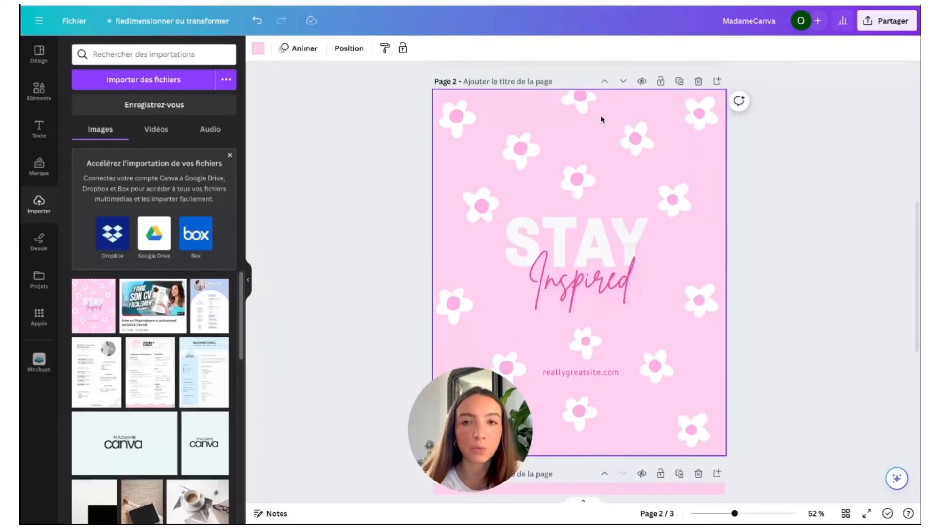
left_click(604, 82)
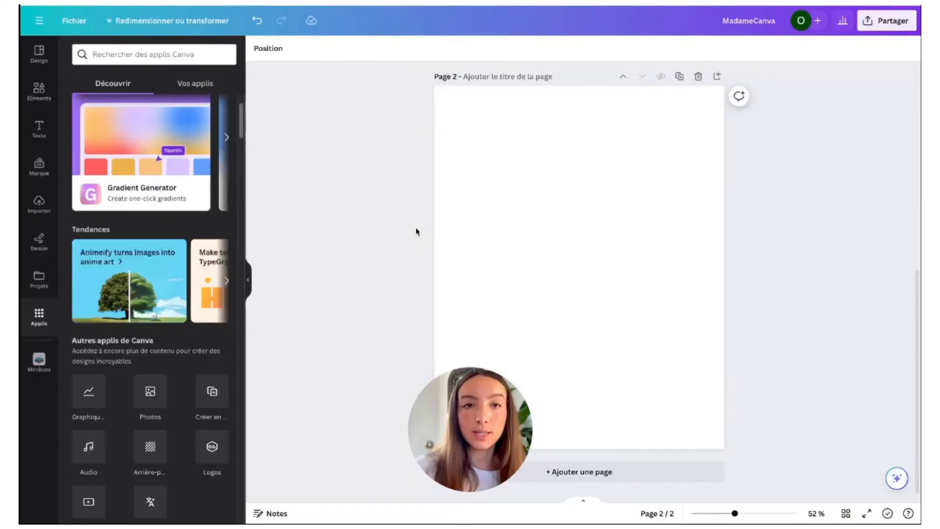
Add a text box reading "MadameCanva" to the blank second page
left_click(39, 129)
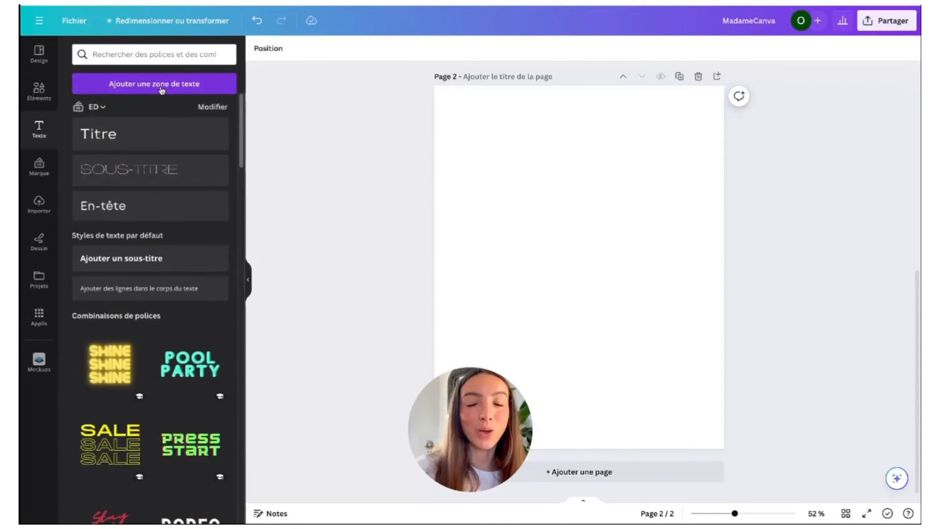
left_click(161, 90)
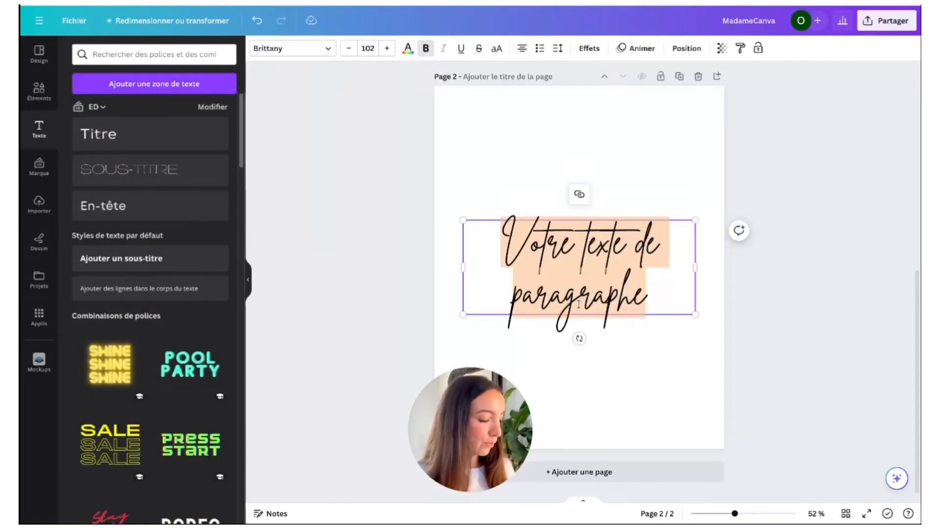
type("MadameCanva")
Try the Glacial Indifference font on the MadameCanva text and set it to Montserrat
left_click(293, 48)
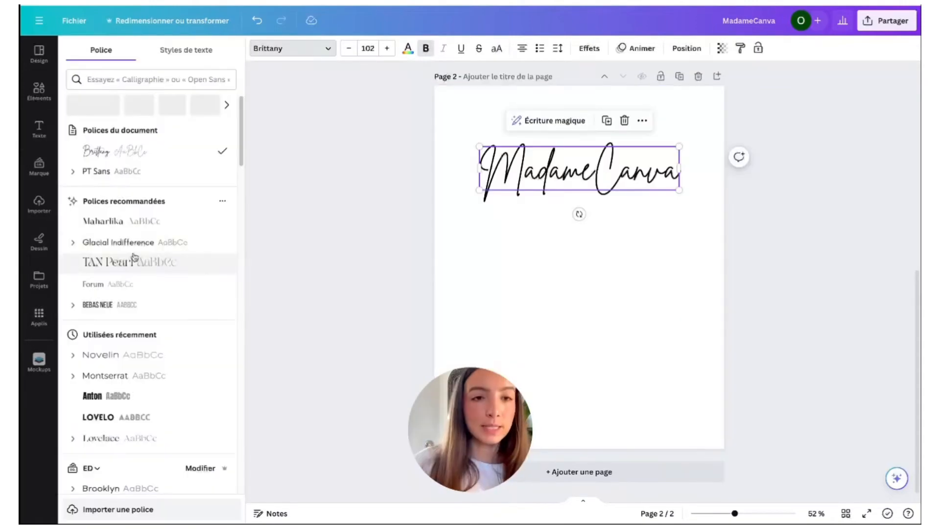
left_click(220, 242)
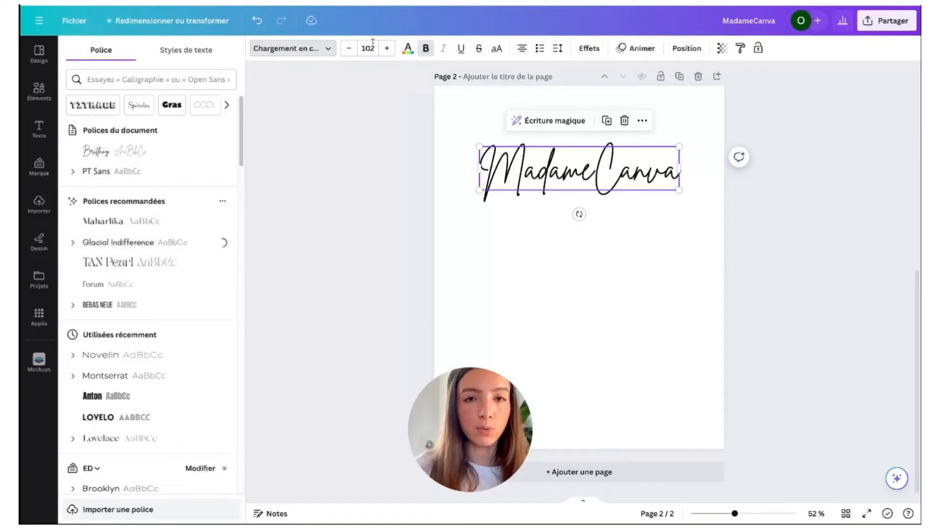
left_click(437, 51)
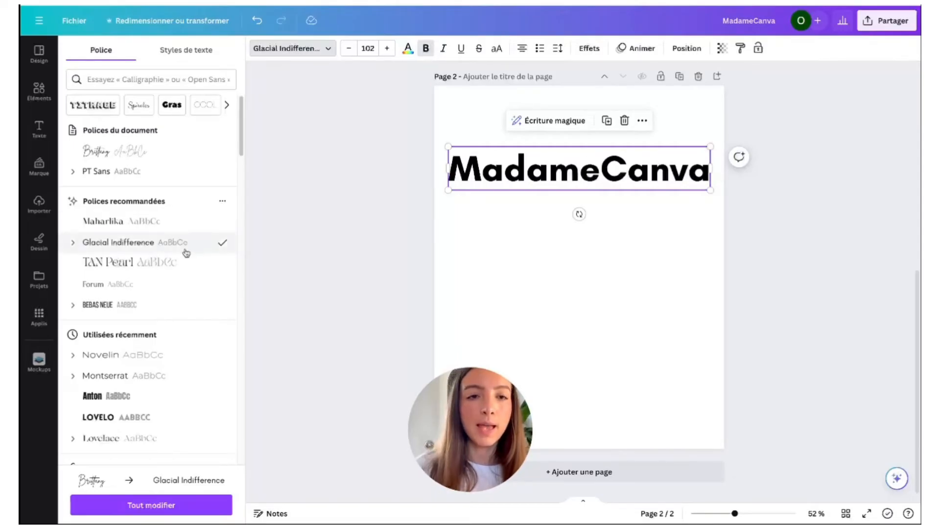
left_click(177, 373)
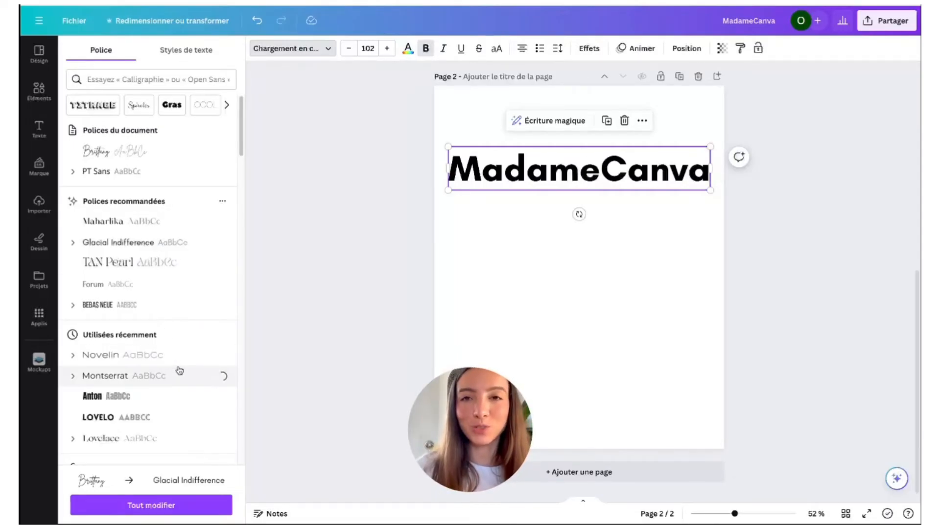
scroll(185, 325, "down", 1)
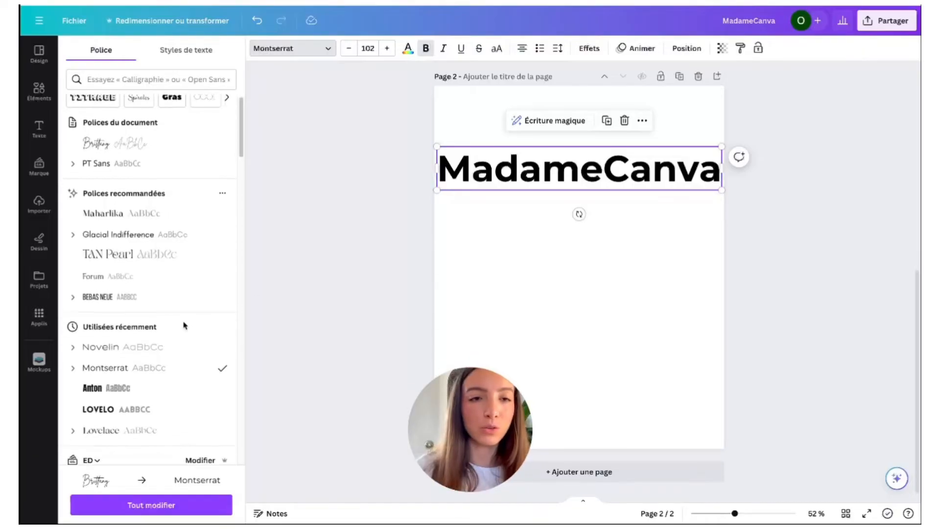
Try the Lovelo and TAN Pearl fonts on the MadameCanva text, set it to Maison, and shrink it to size 53,1 on one line
left_click(135, 374)
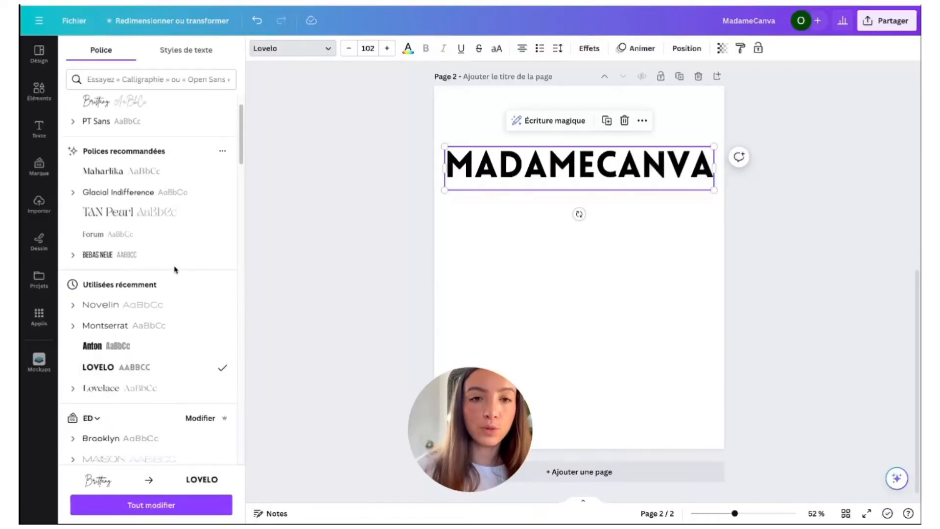
left_click(133, 216)
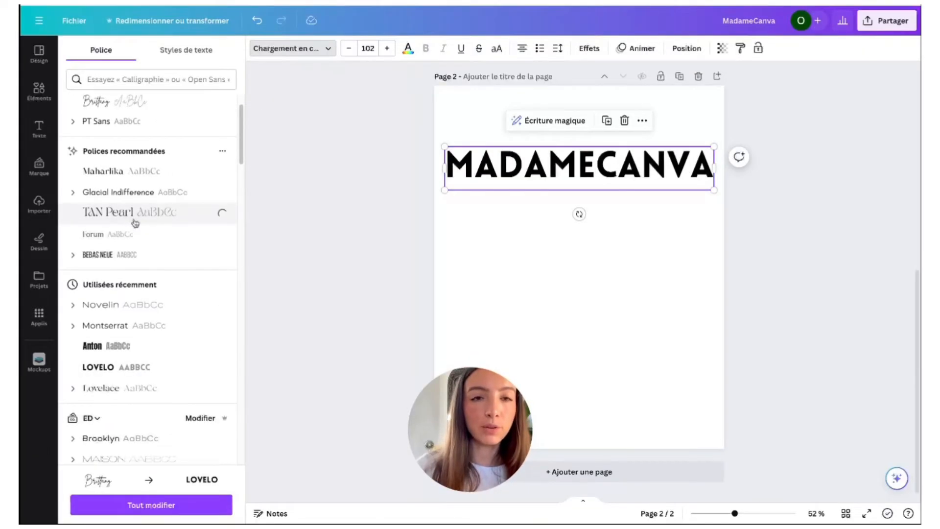
scroll(147, 376, "down", 2)
left_click(128, 354)
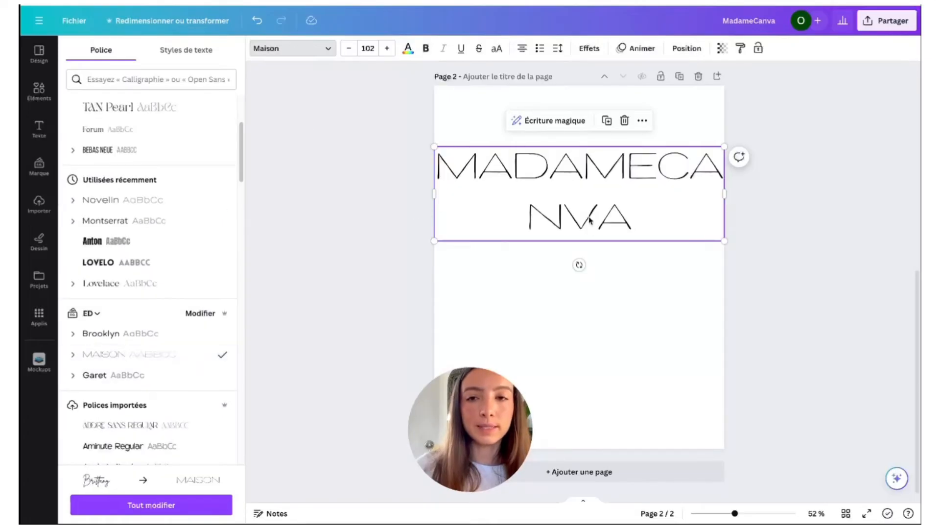
left_click_drag(724, 240, 724, 157)
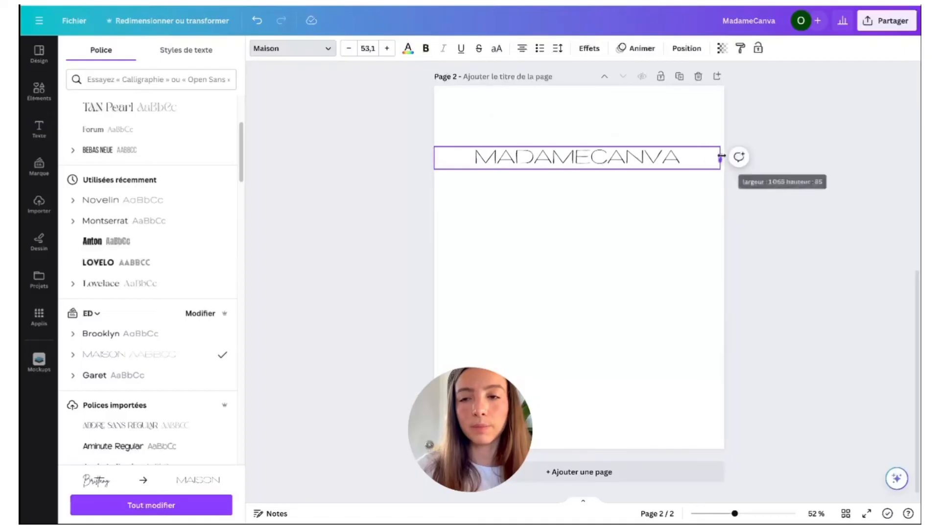
Try other alignments and bold on the MadameCanva text, and return it to centred, regular weight
left_click(522, 48)
left_click(522, 48)
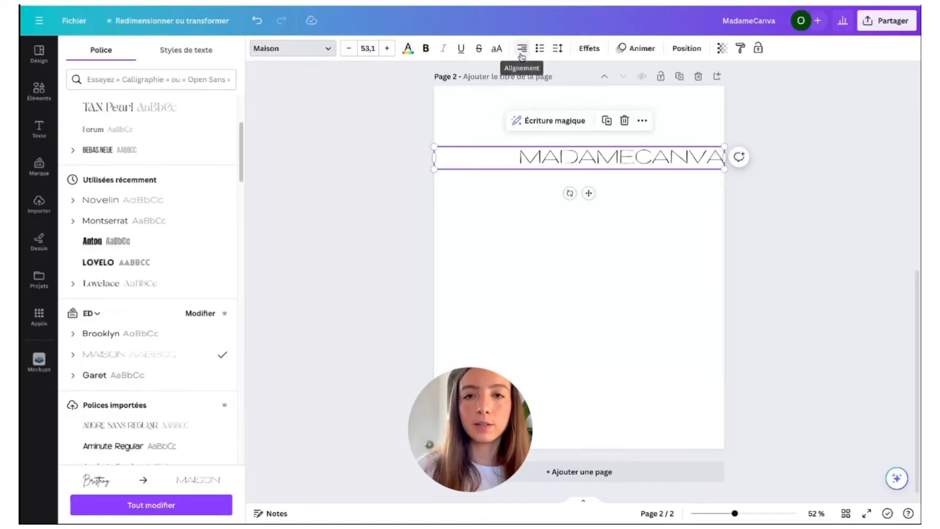
left_click(423, 50)
left_click(423, 49)
left_click(517, 51)
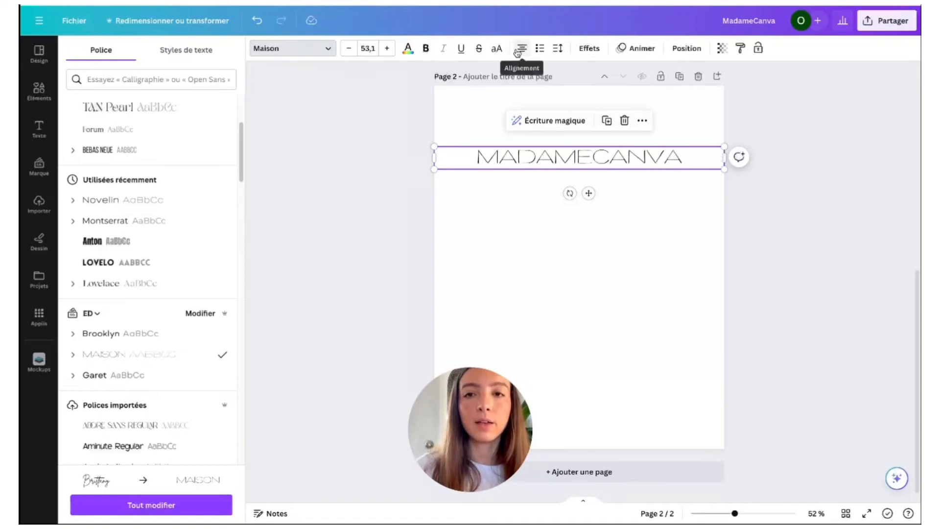
Try pink #f61394 and the custom colour #843763 on the MadameCanva text, and return it to black
left_click(408, 48)
left_click(134, 111)
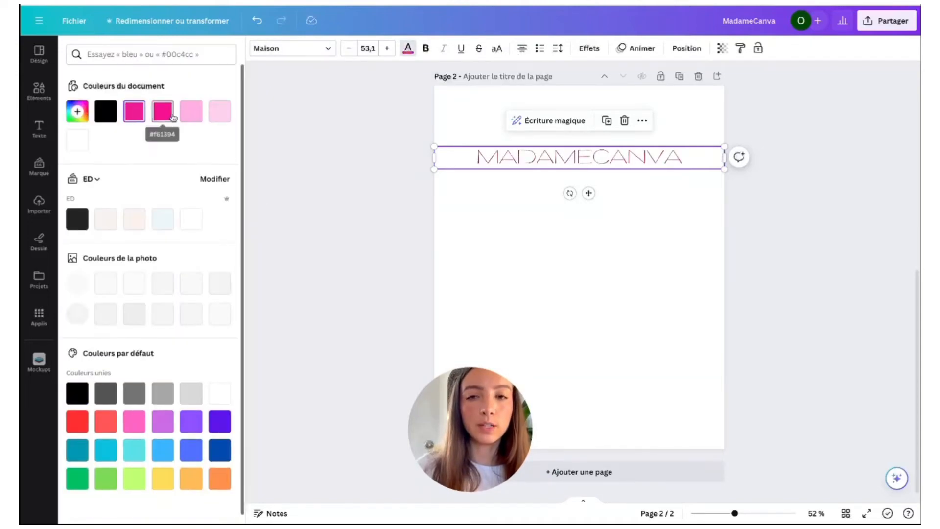
left_click(172, 116)
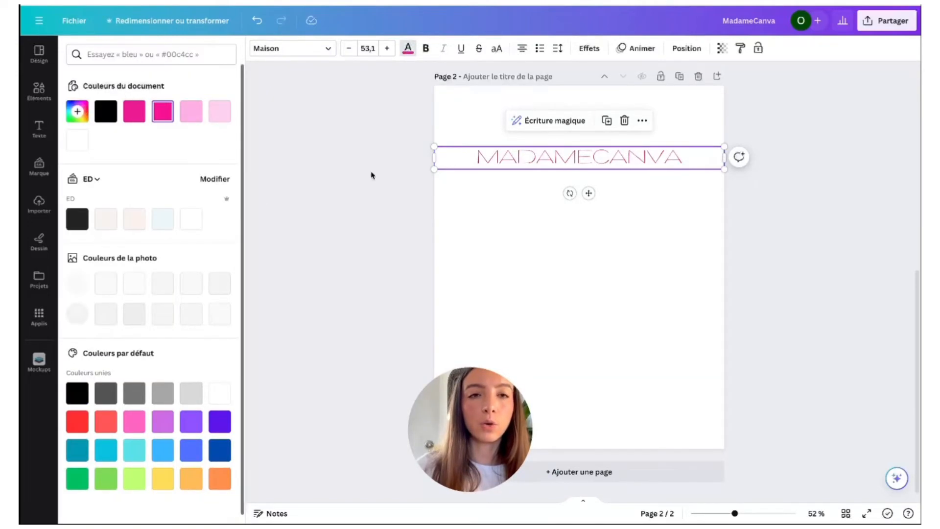
scroll(609, 261, "up", 5)
scroll(556, 158, "down", 3)
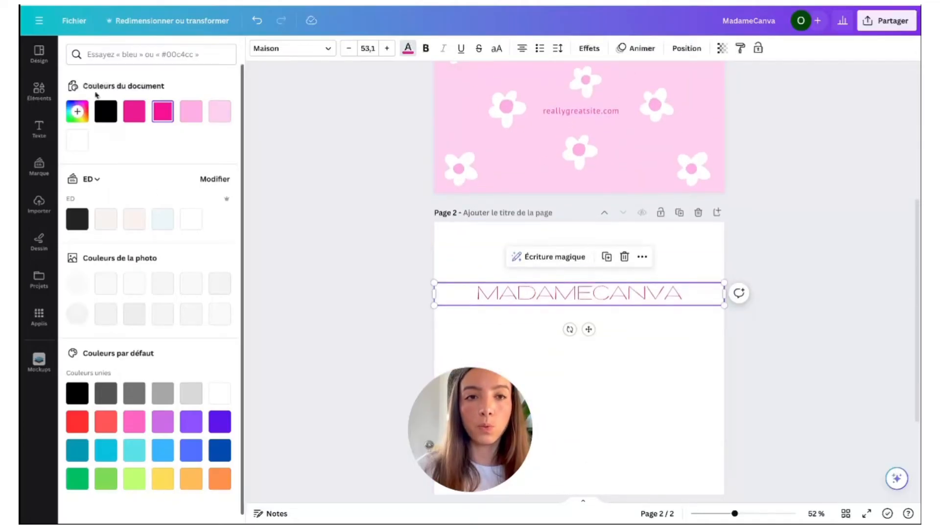
left_click(77, 111)
mouse_move(146, 188)
left_mouse_down()
mouse_move(128, 157)
mouse_move(162, 185)
left_mouse_up()
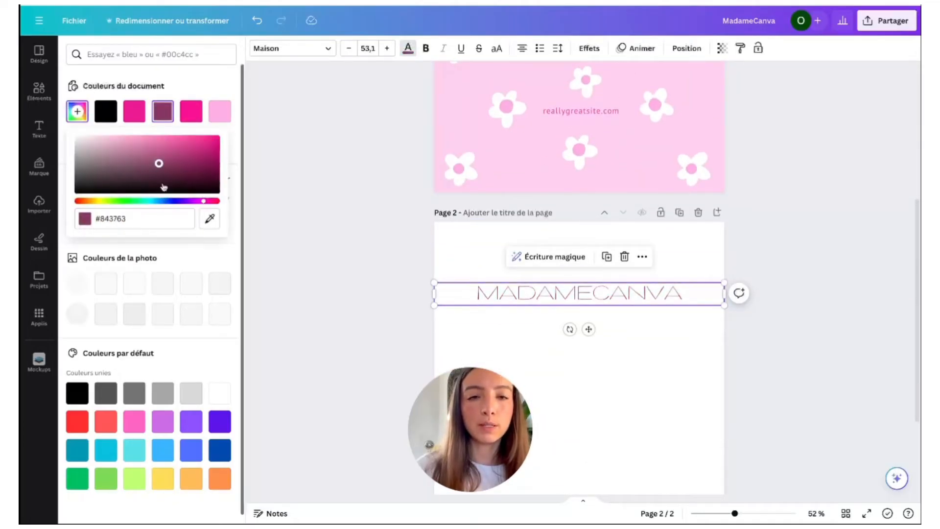
left_click(158, 200)
left_click(127, 219)
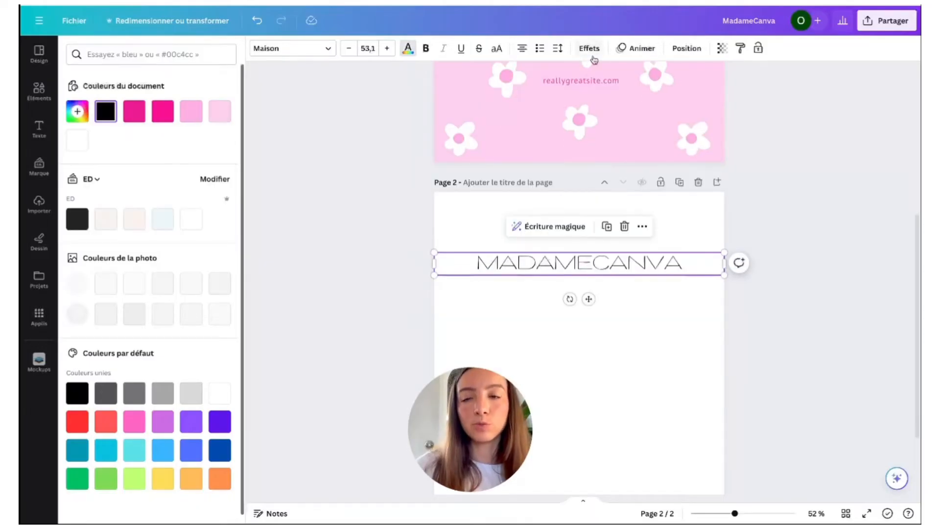
Try a transparency of 10 on the MadameCanva text and restore it to 100
left_click(589, 54)
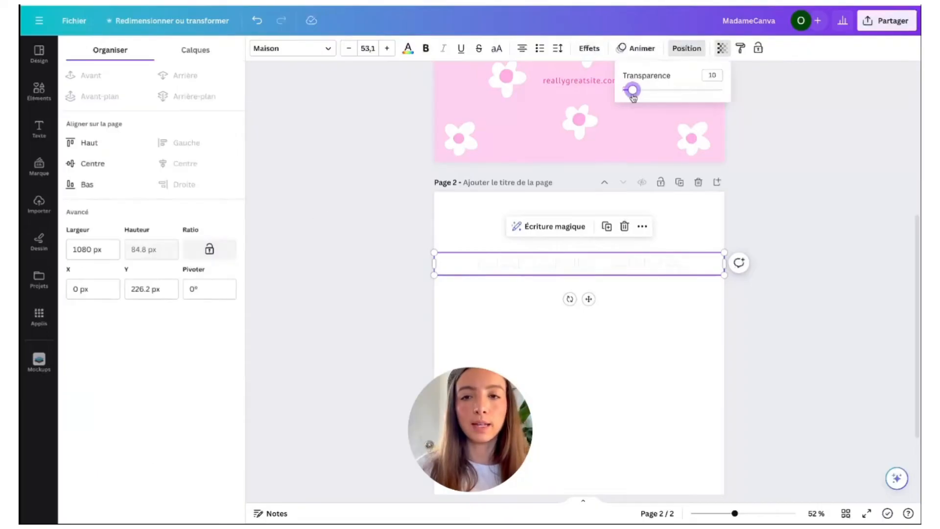
left_click_drag(631, 90, 723, 91)
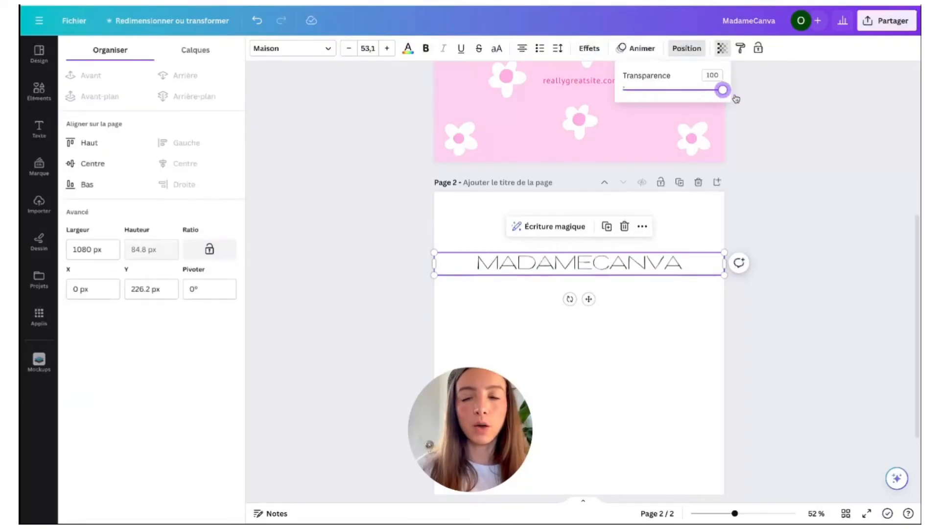
Copy the MadameCanva text style onto the reallygreatsite.com text on page 1, and undo it
left_click(739, 48)
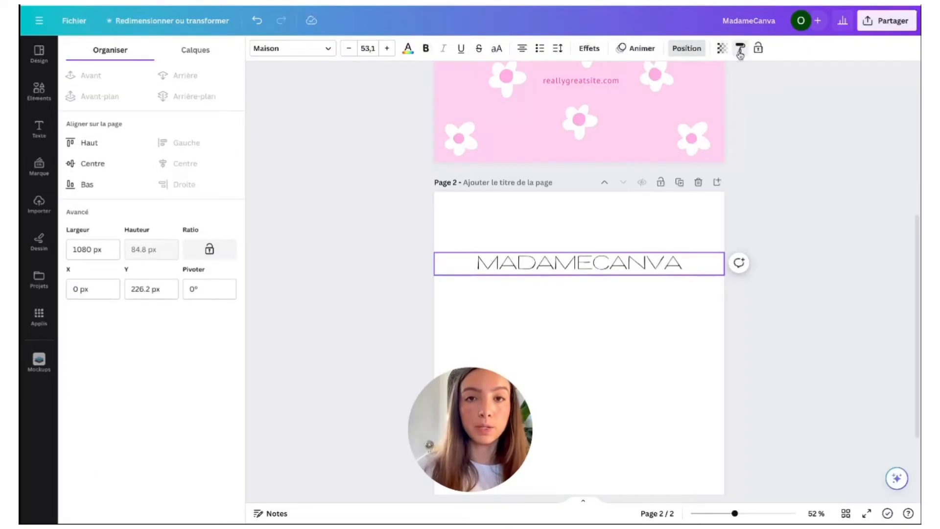
scroll(615, 235, "up", 3)
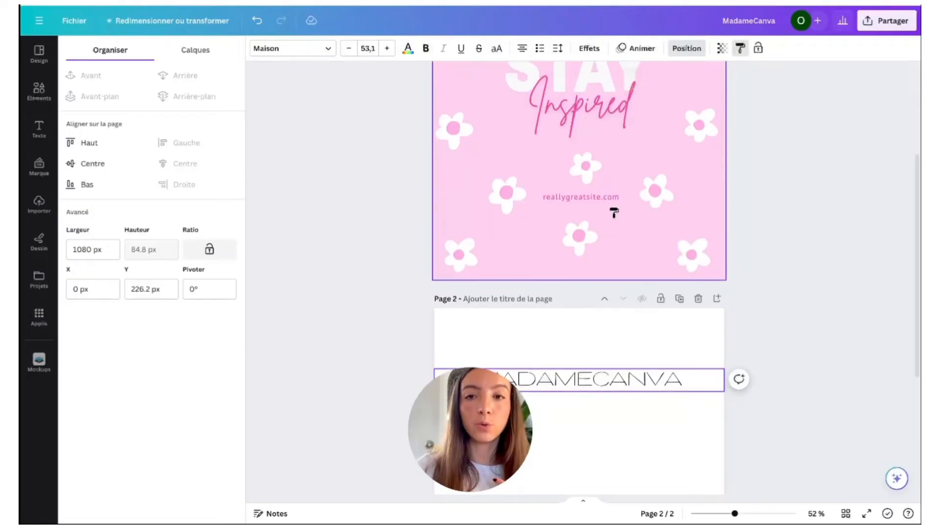
left_click(575, 199)
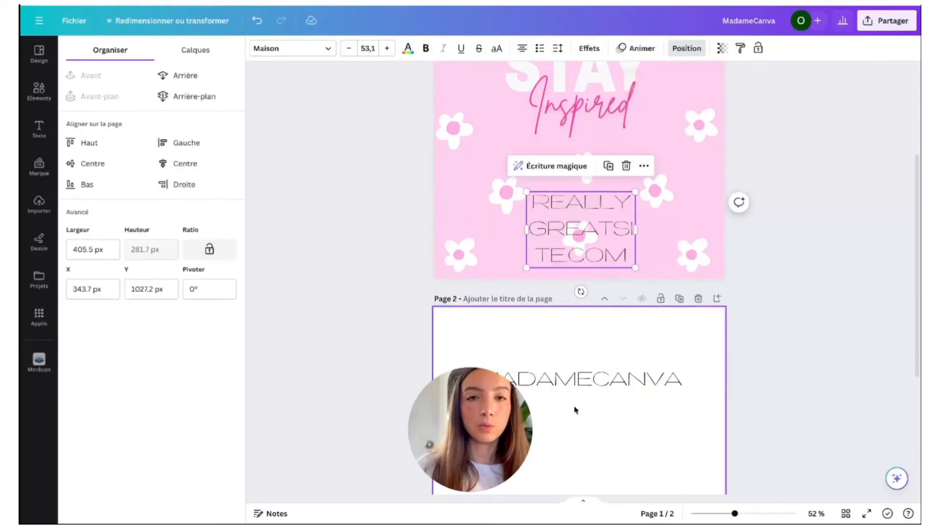
left_click(256, 21)
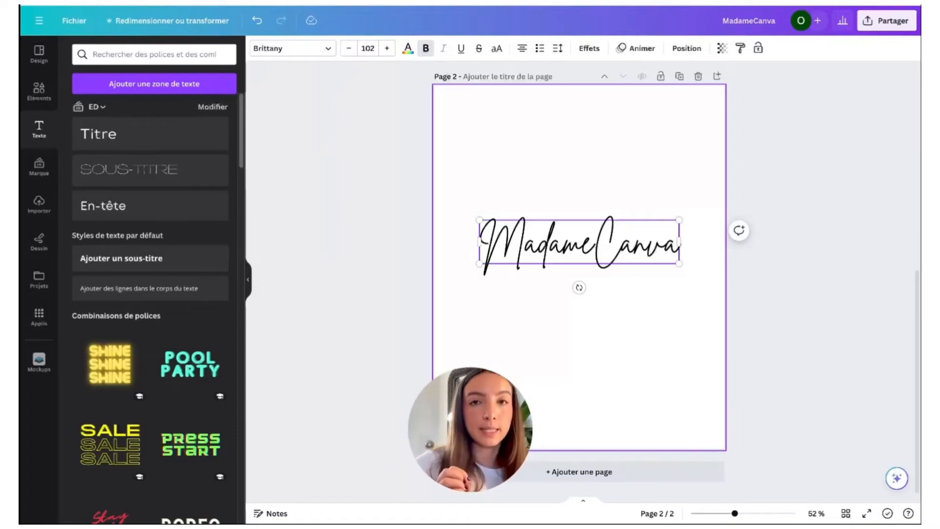
Try moving the MadameCanva text to the upper part of page 2, and undo the last change
left_click(424, 231)
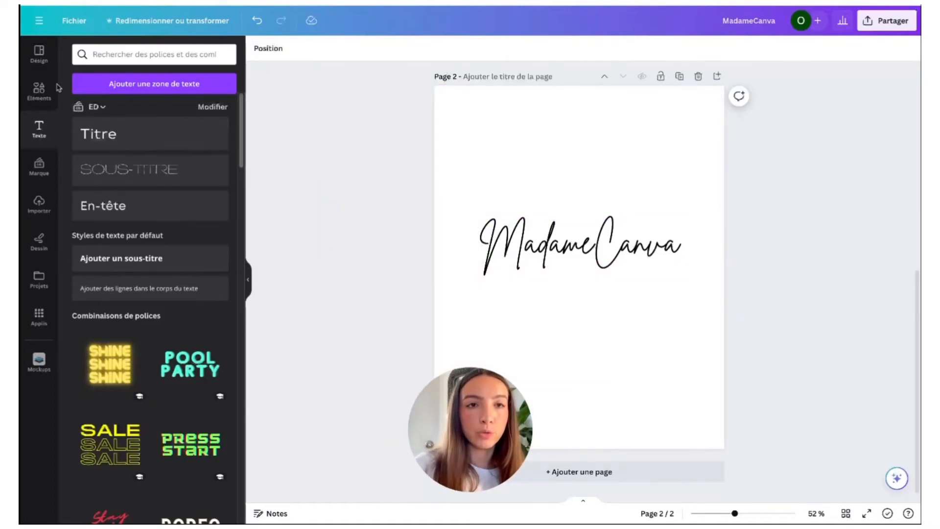
left_click(501, 257)
left_click_drag(502, 258, 516, 157)
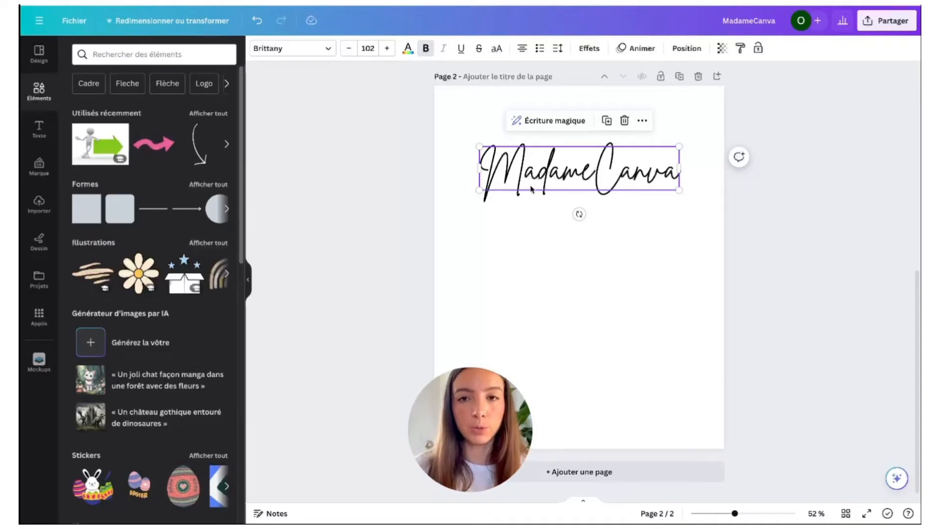
key("ctrl+z")
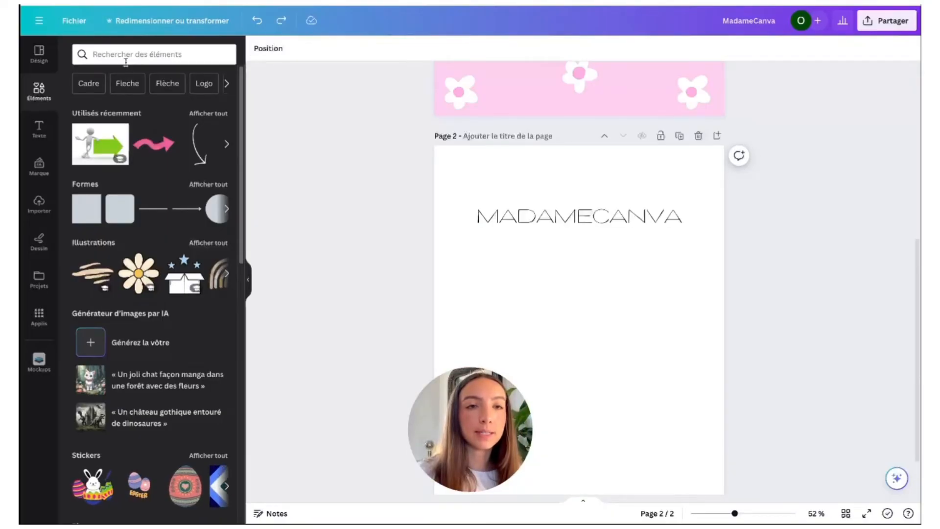
Search the elements for "femme ordinateur" photos and add the portrait photo of a desk with laptop and phone to page 2
left_click(140, 53)
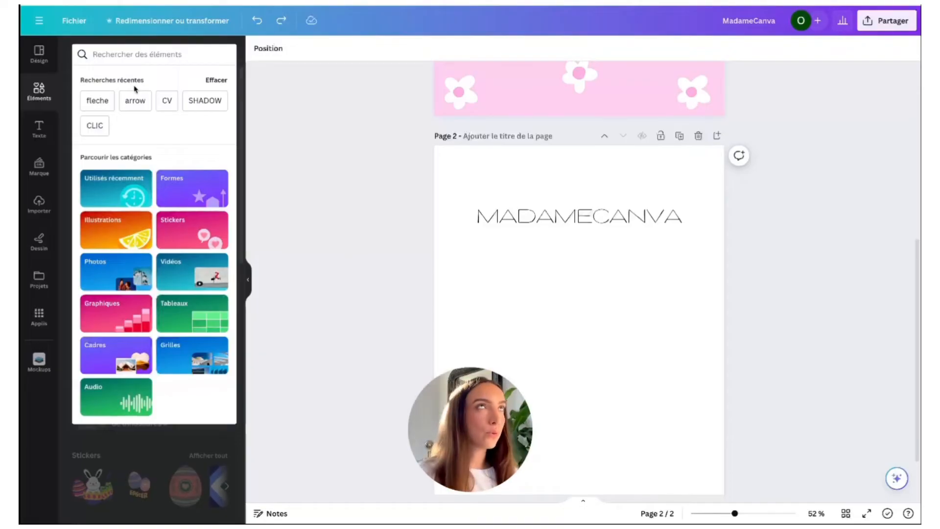
type("femme ordi")
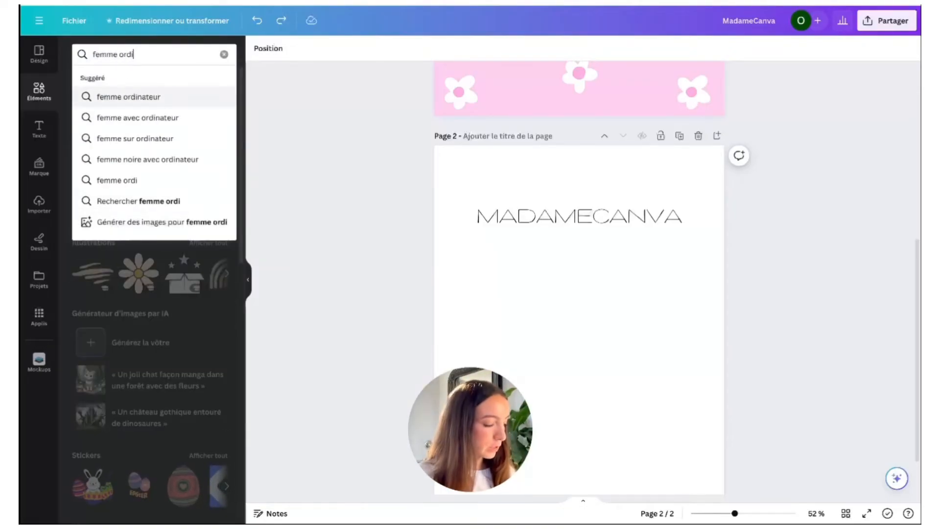
type("nateur")
key("Return")
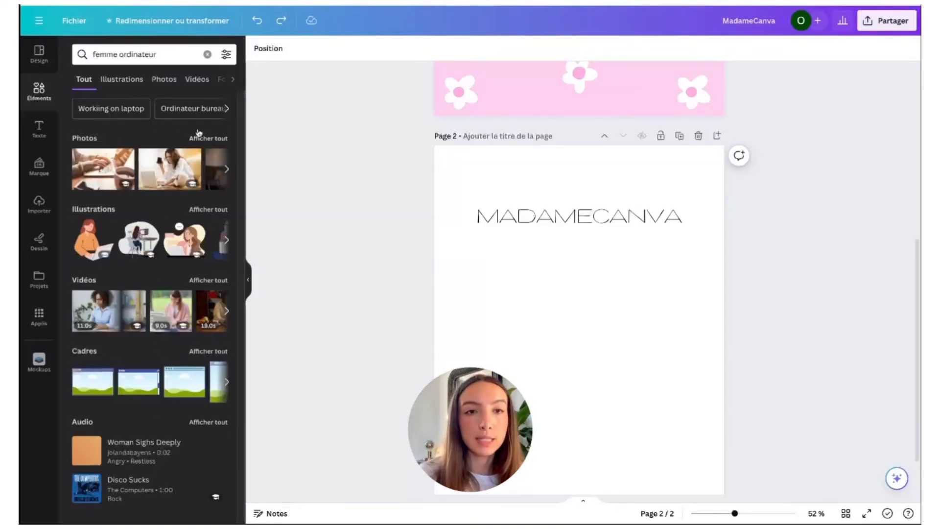
left_click(216, 138)
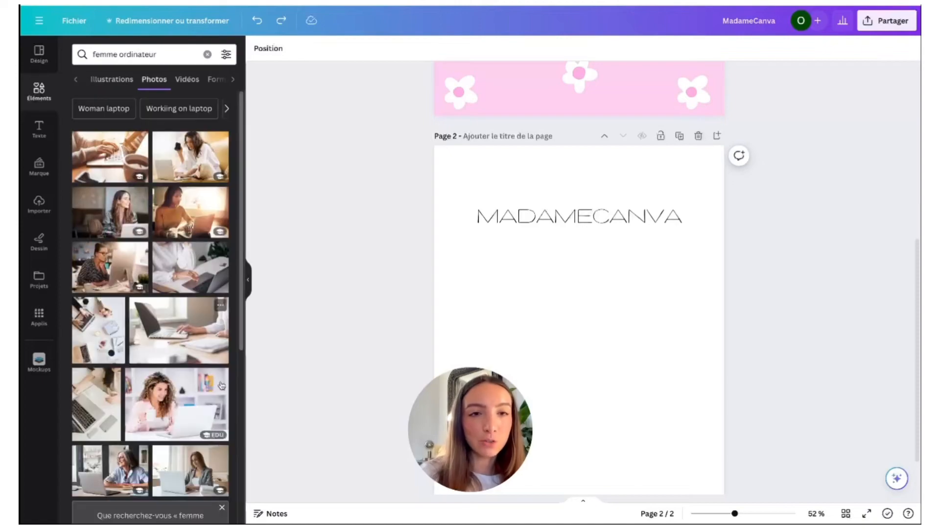
left_click(112, 409)
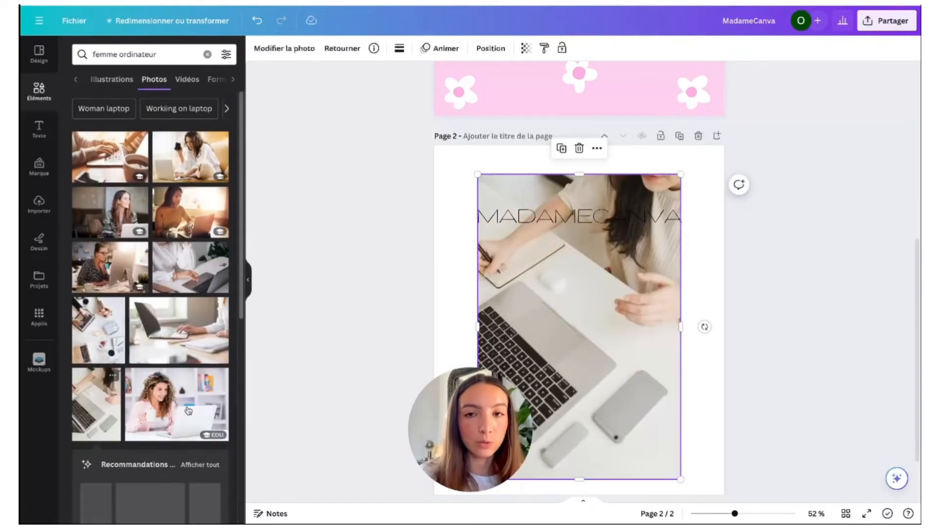
Shrink the laptop photo so it sits below the MadameCanva text, and widen it to match the text's width
scroll(649, 370, "down", 2)
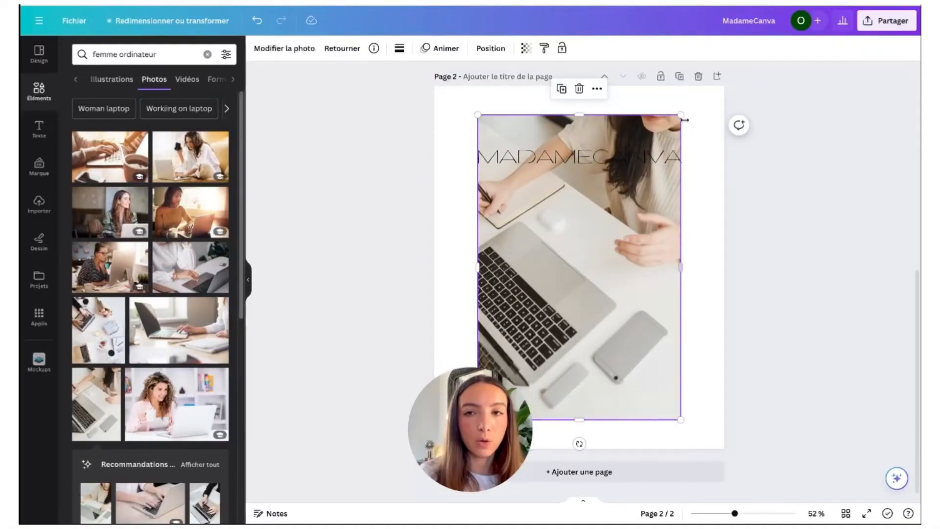
left_click_drag(680, 115, 643, 175)
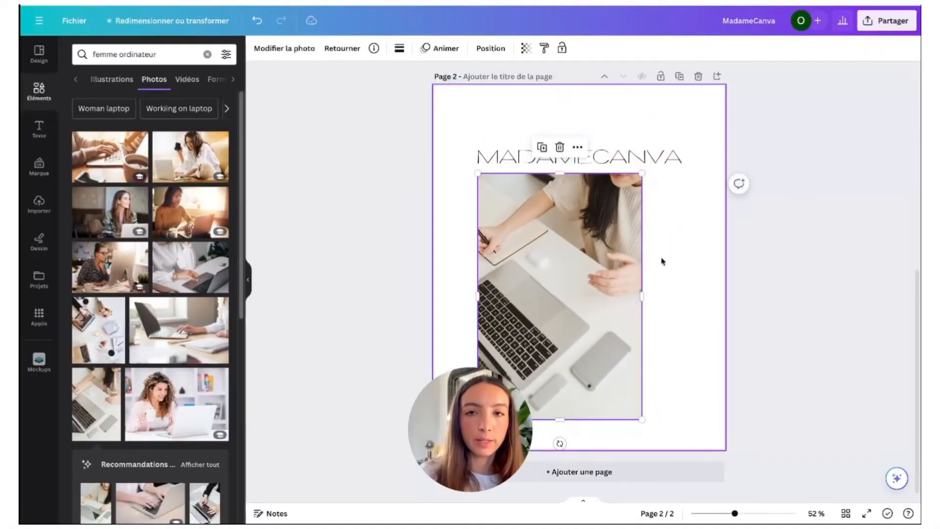
left_click_drag(642, 293, 681, 286)
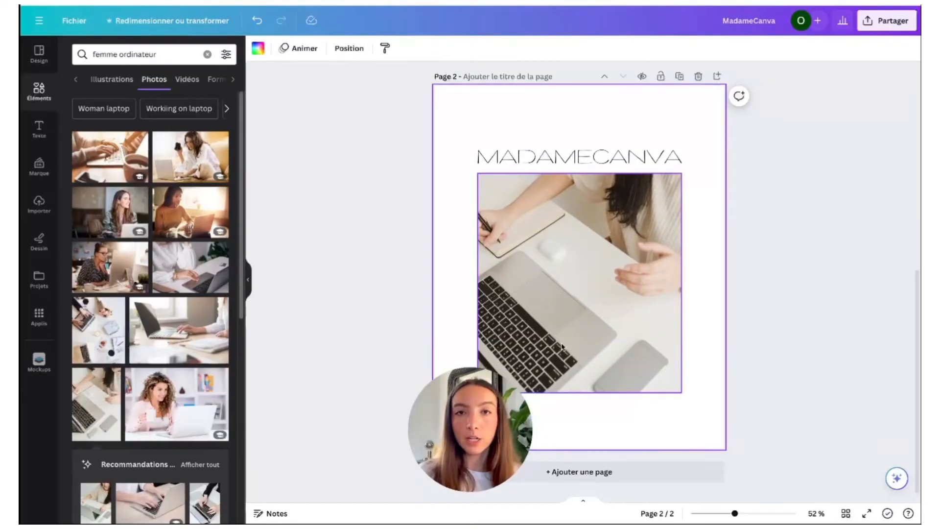
Review the photo editing options for the laptop photo, including its filters, effects and apps
left_click(561, 347)
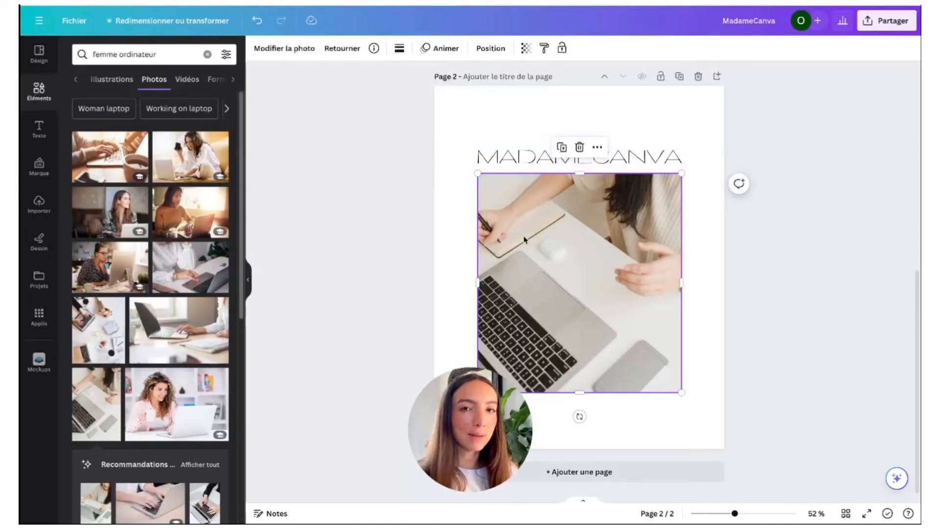
left_click(539, 158)
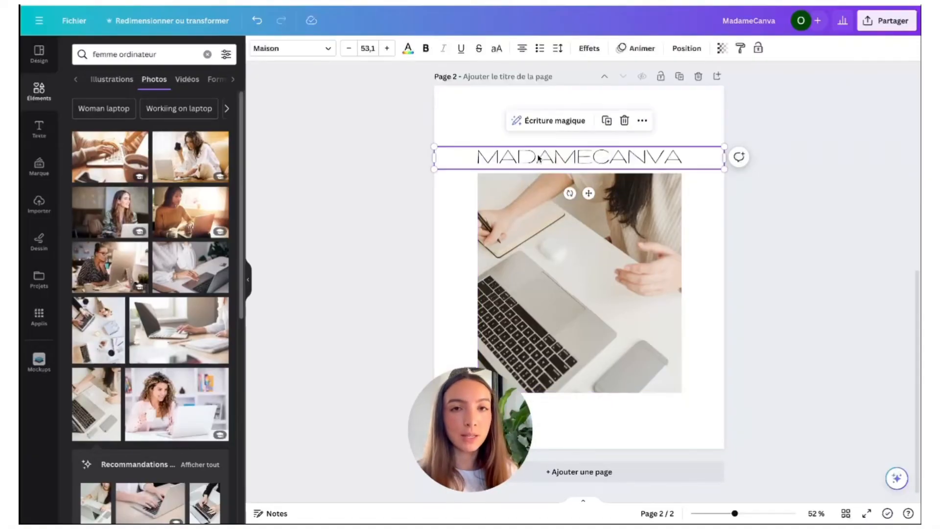
left_click(480, 282)
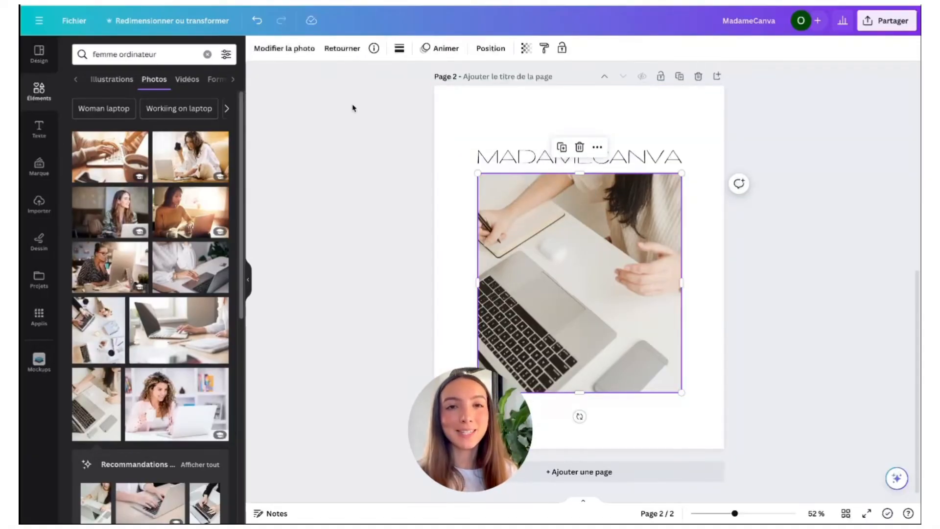
left_click(300, 54)
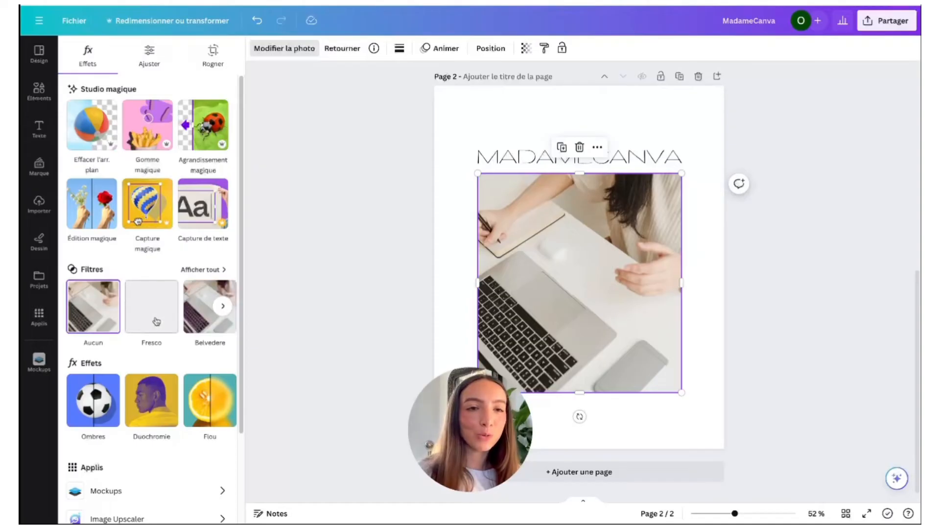
left_click(200, 269)
left_click(73, 77)
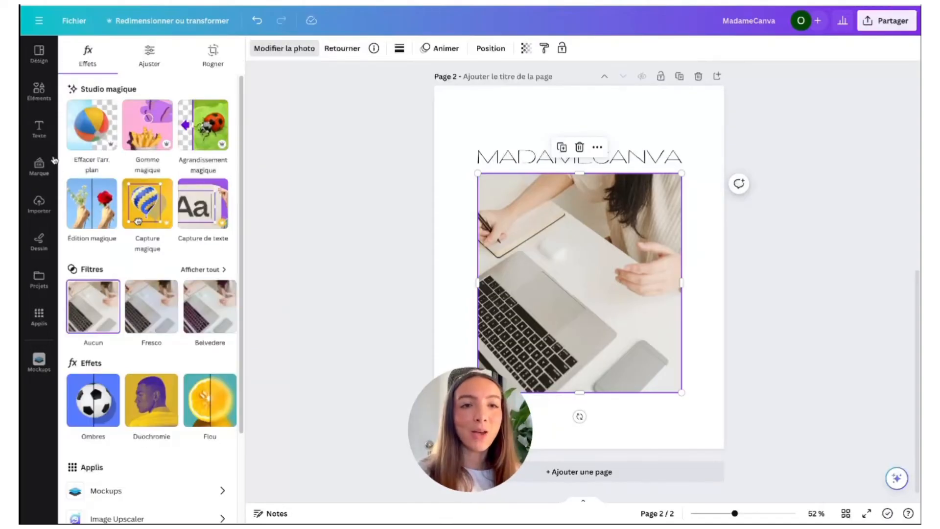
scroll(111, 359, "down", 3)
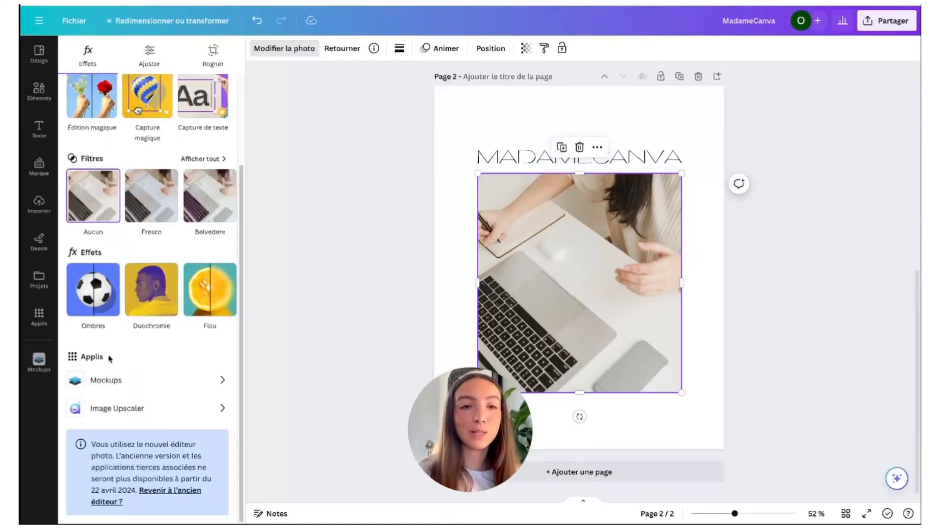
Try a solid border on the laptop photo and increase the border's thickness
left_click(400, 48)
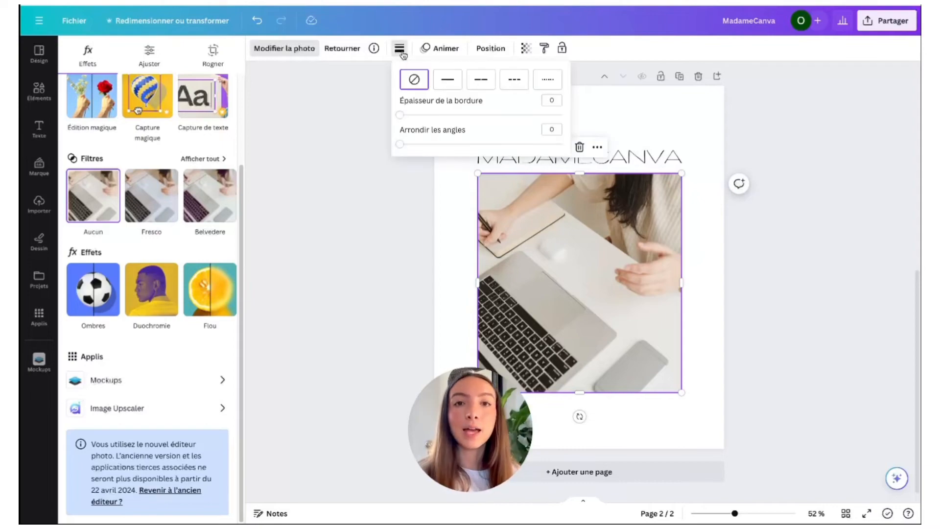
left_click(446, 80)
left_click_drag(413, 118, 459, 116)
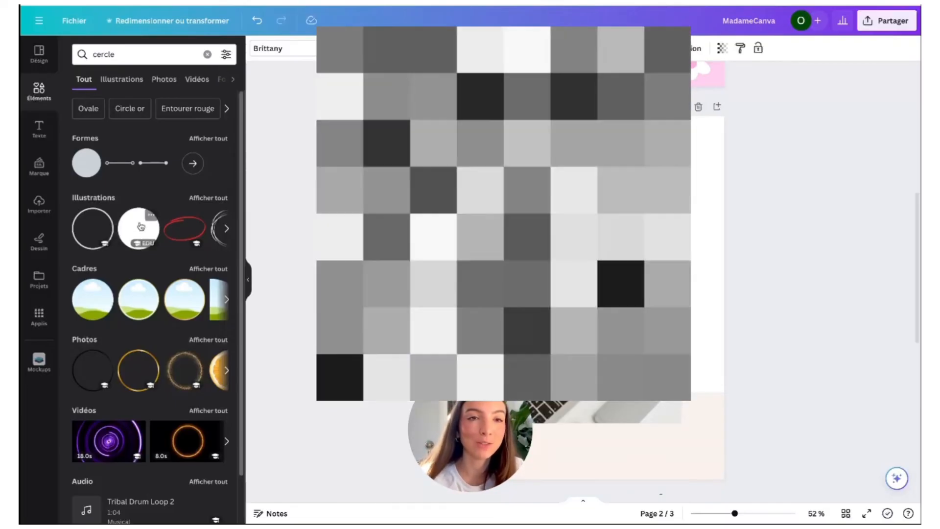
Upload the file MadameCanva .jpg from the Téléchargements folder to the media library
left_click(50, 206)
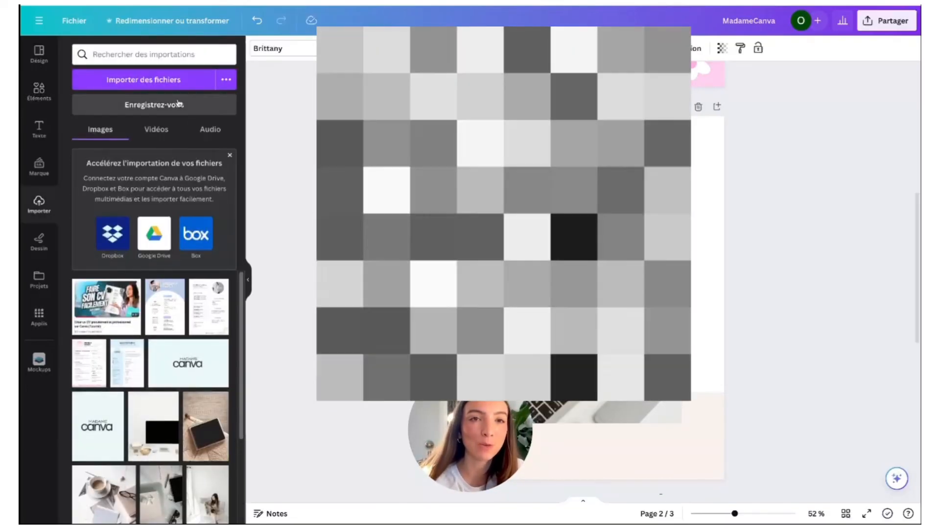
left_click(162, 87)
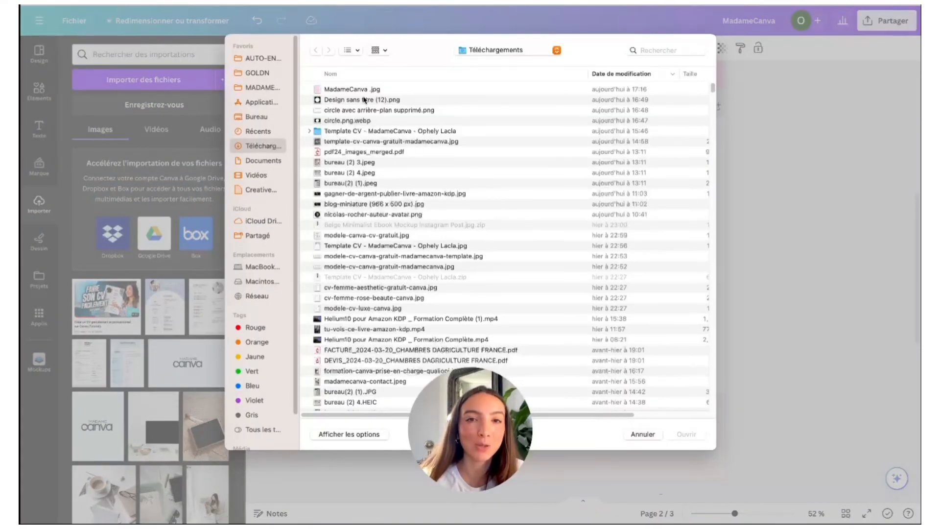
left_click(358, 90)
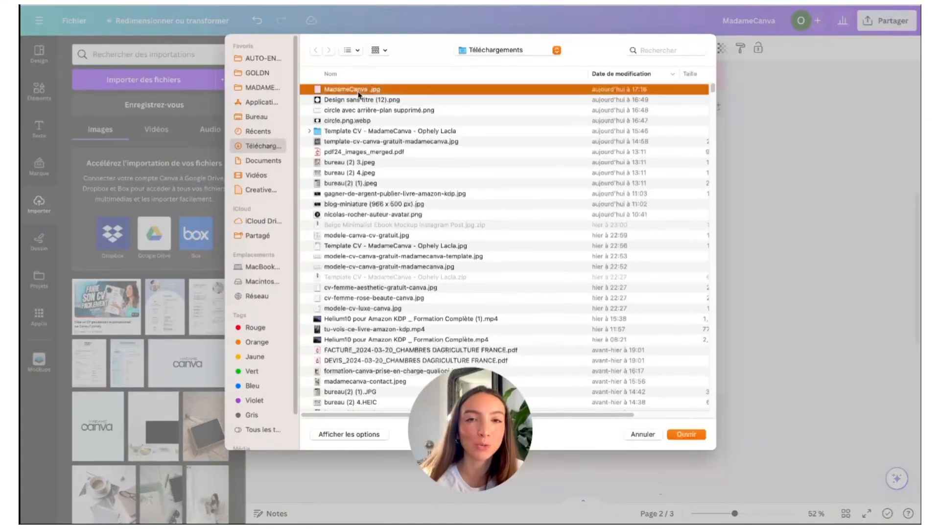
left_click(686, 434)
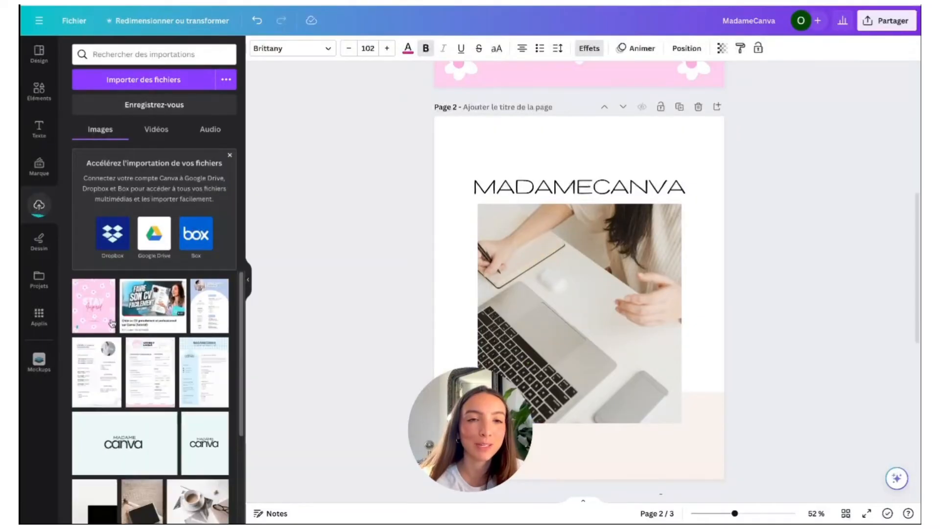
Add the uploaded pink Stay Inspired image to page 2, shrink it and place it over the lower part of the laptop photo
left_click(104, 318)
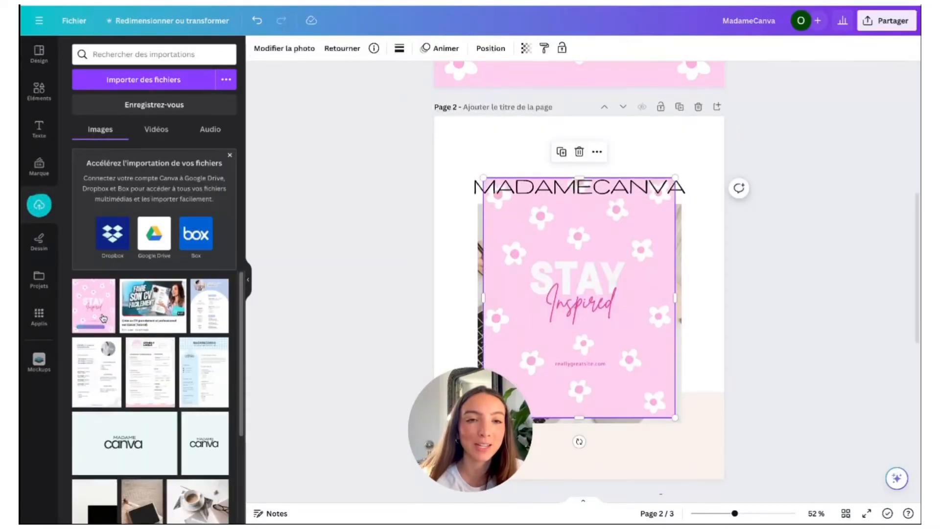
left_click_drag(532, 303, 541, 345)
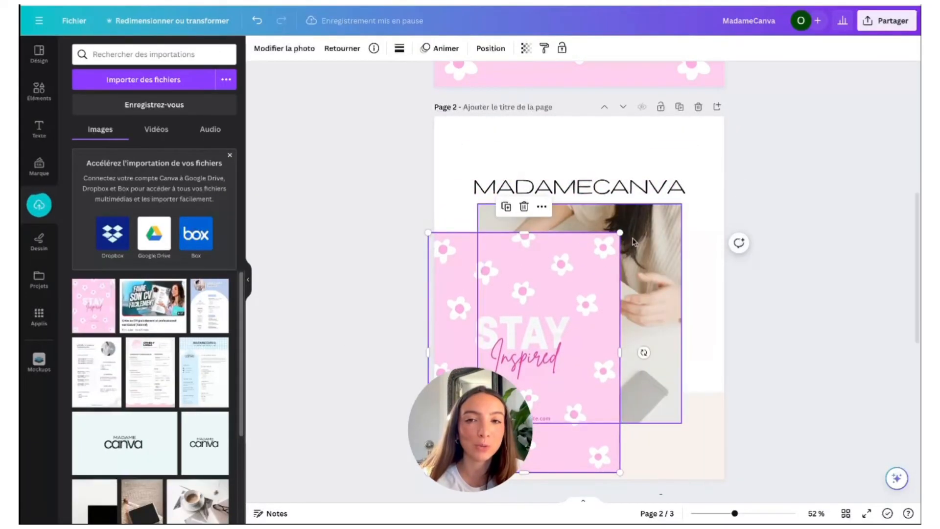
left_click_drag(619, 232, 532, 342)
left_click_drag(484, 405, 583, 399)
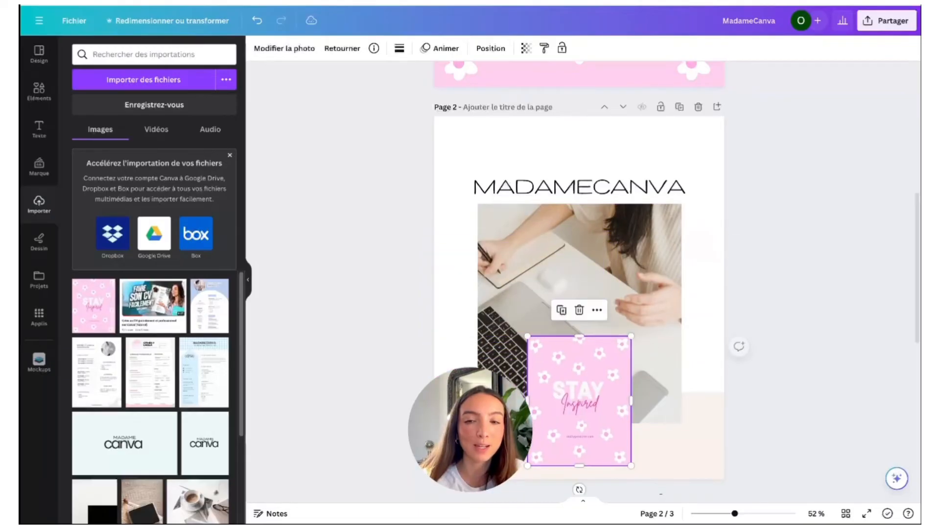
Delete the pink Stay Inspired image from page 2
left_click(343, 415)
scroll(593, 369, "down", 1)
left_click(593, 369)
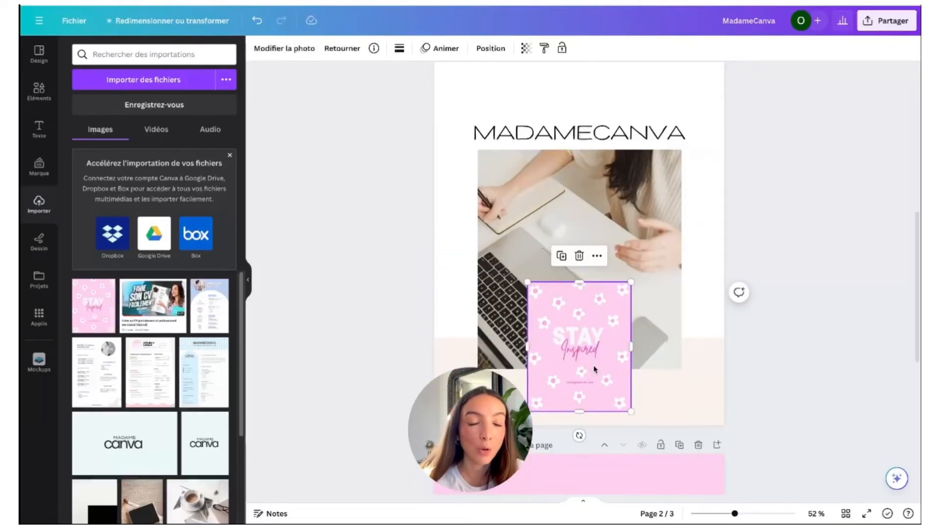
key("Delete")
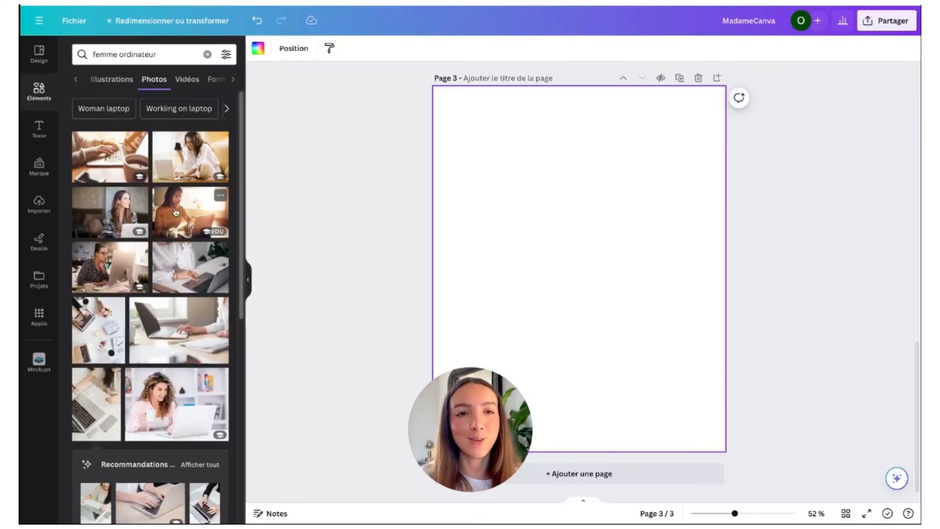
Search the elements for "fleche" and restrict the results to illustrations
scroll(678, 289, "up", 10)
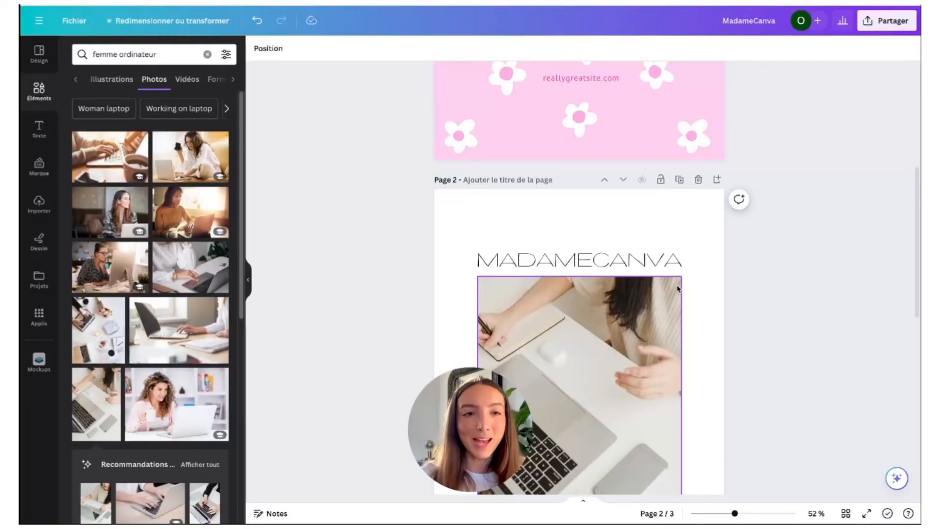
scroll(678, 289, "down", 4)
scroll(675, 313, "up", 4)
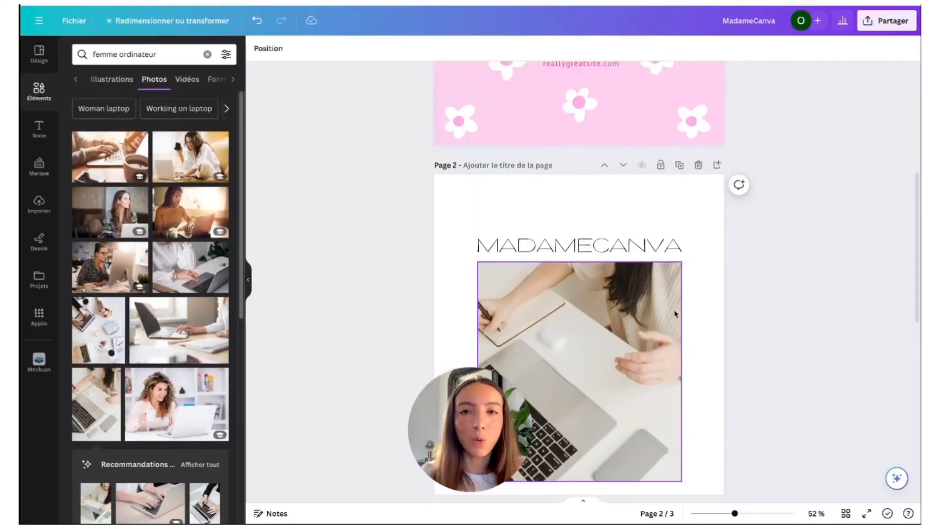
scroll(639, 304, "down", 2)
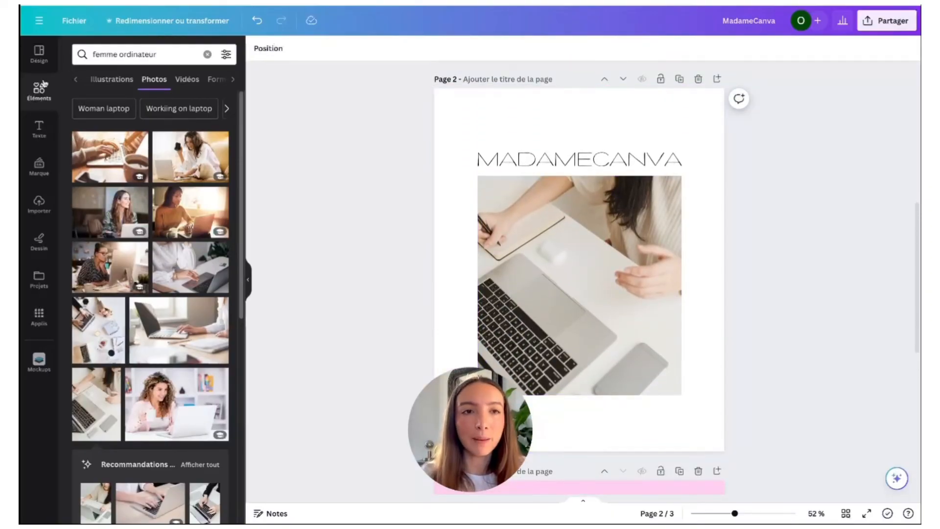
left_click(122, 54)
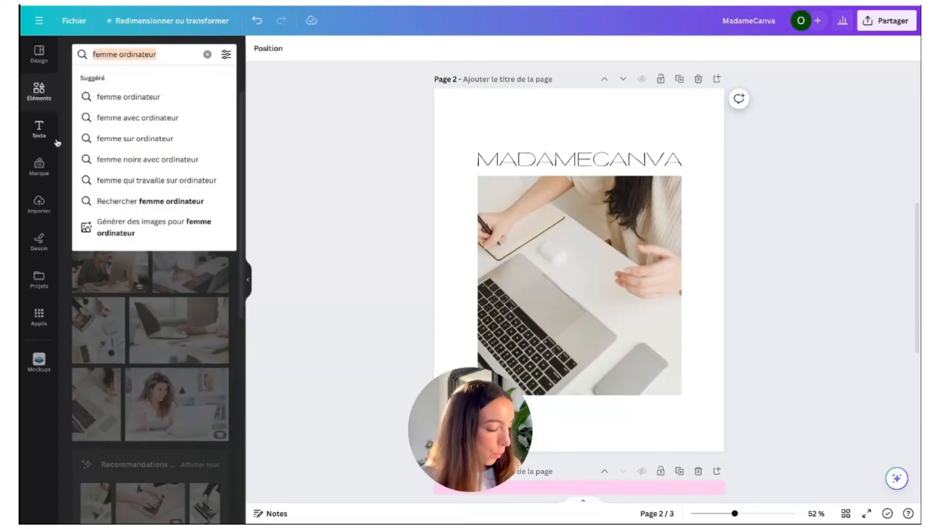
type("fleche")
key("Return")
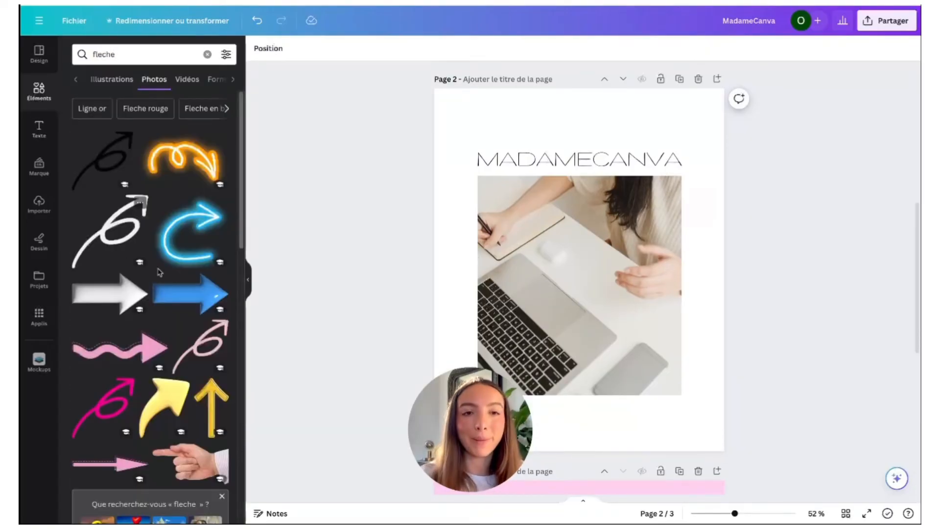
left_click(112, 79)
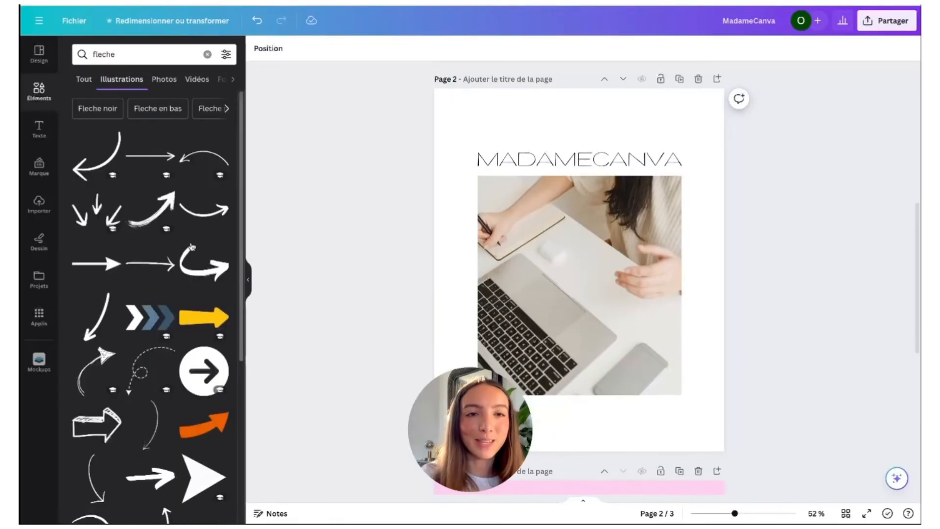
Add the slightly curved hand-drawn arrow to page 2, rotate it beside the end of the MadameCanva text, and try changing its colour
scroll(191, 246, "down", 3)
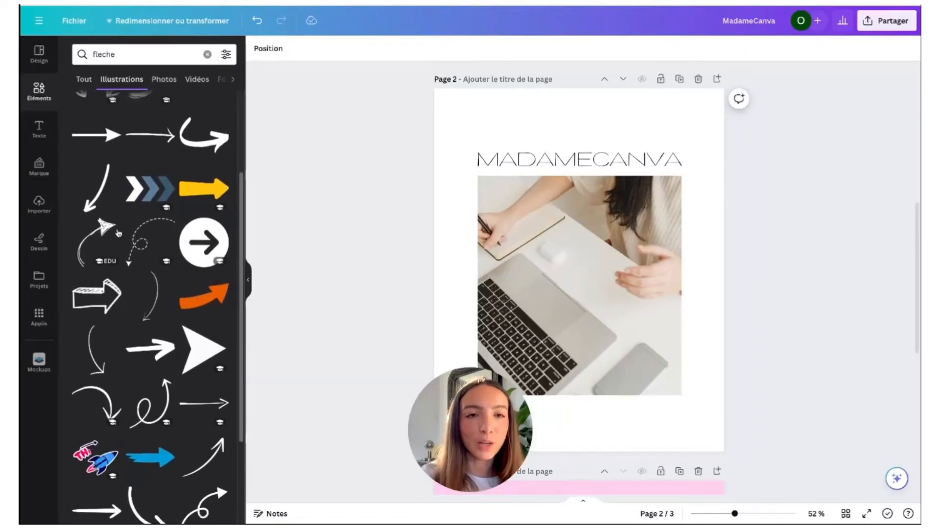
left_click(95, 188)
left_click_drag(539, 342, 721, 216)
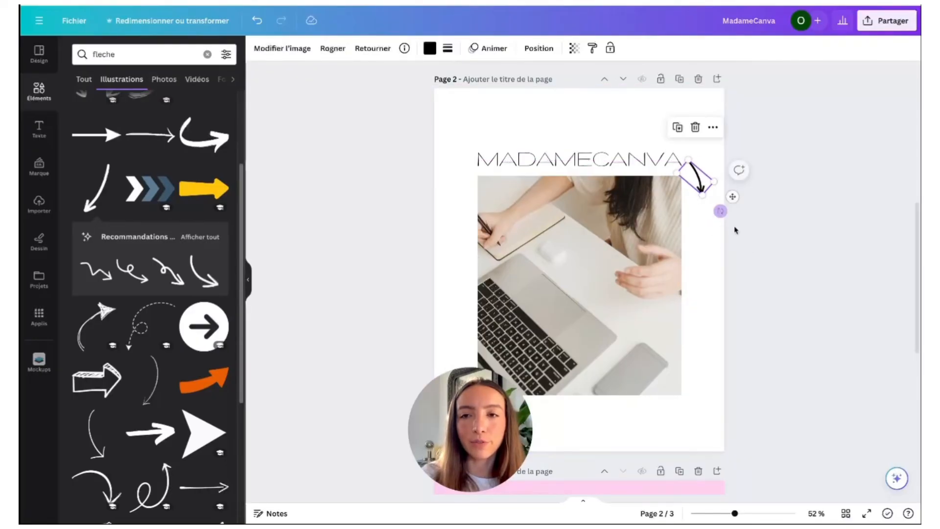
left_click(429, 49)
left_click(162, 111)
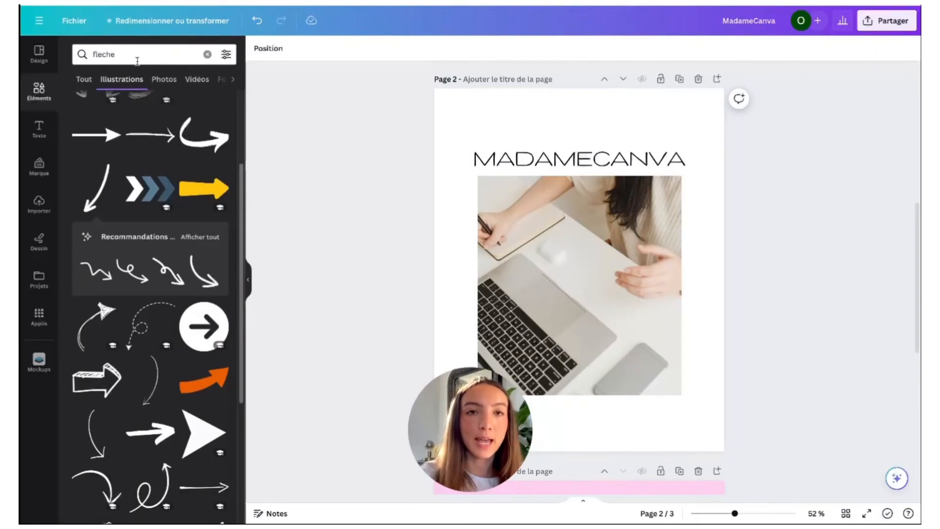
Search the elements for "rec" and add the suggested rectangle shape to page 2
left_click_drag(128, 56, 61, 50)
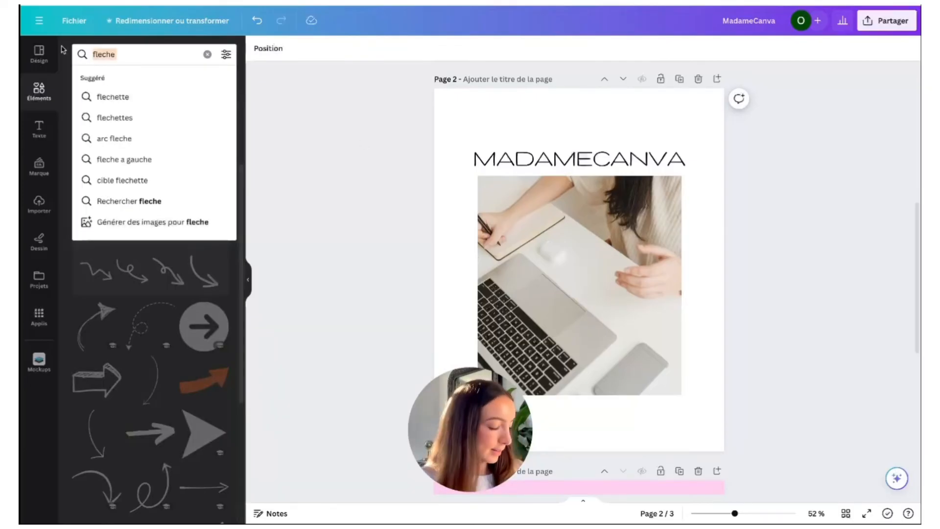
type("cer")
key("BackSpace")
key("BackSpace")
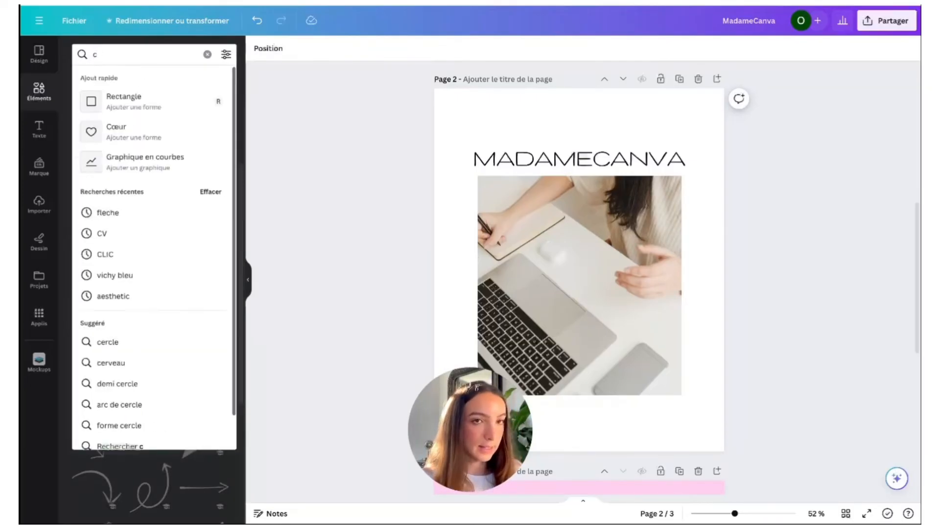
key("BackSpace")
type("rec")
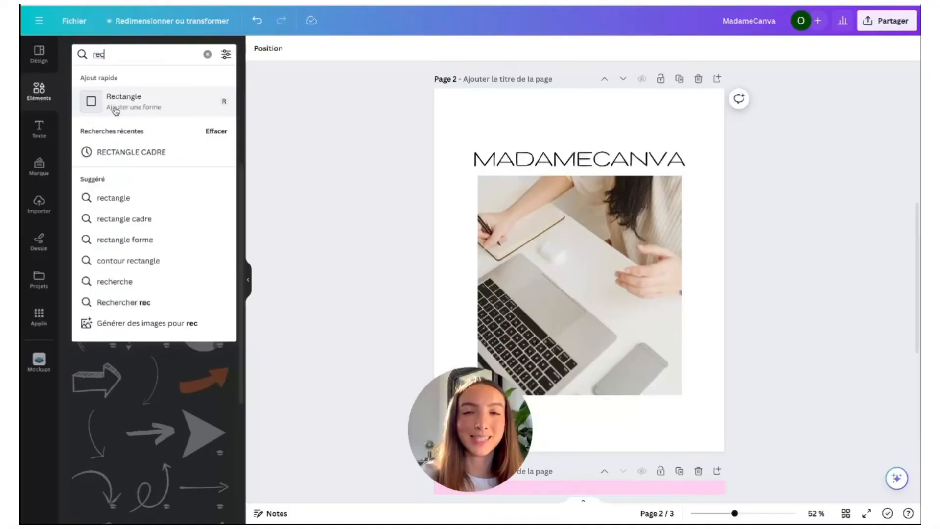
left_click(218, 102)
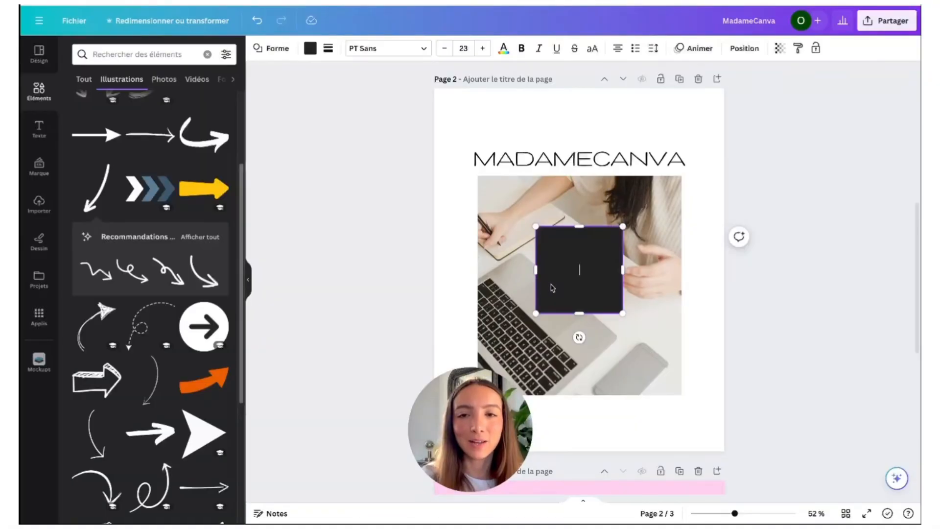
Move the rectangle to the bottom of page 2, stretch it to the full page width, and fill it with the beige ED brand colour
left_click_drag(547, 288, 448, 424)
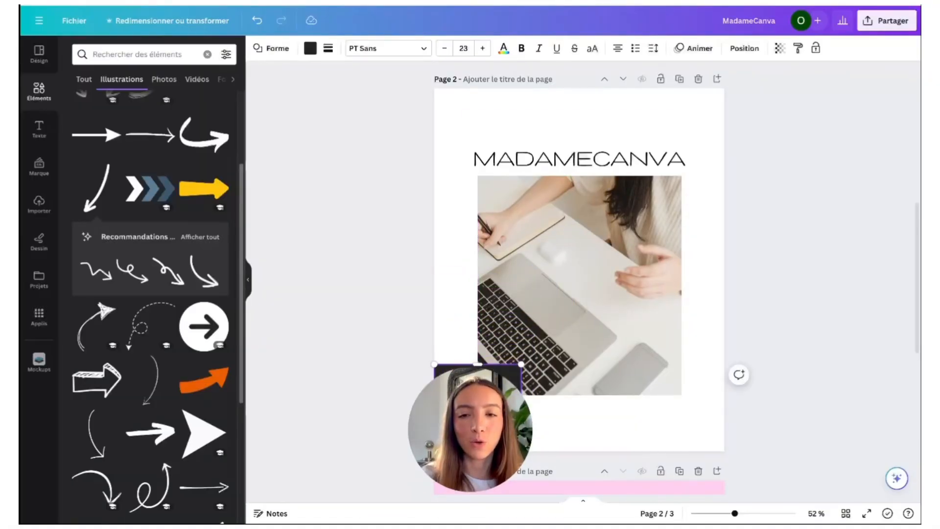
left_click_drag(522, 414, 725, 420)
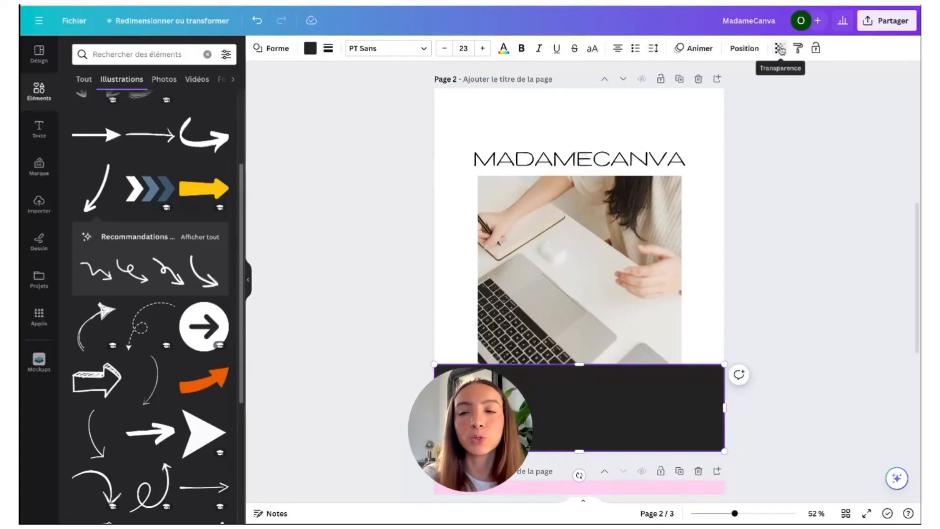
left_click(271, 48)
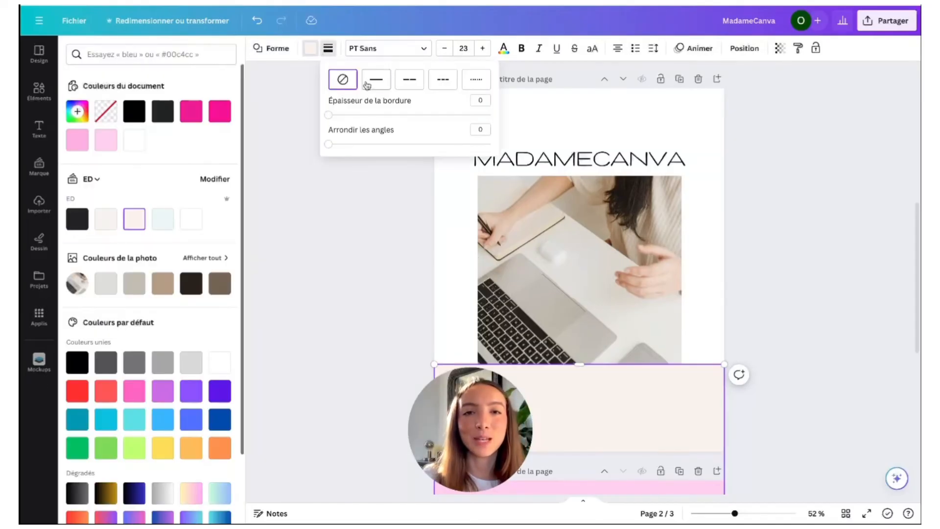
Try a solid border on the beige rectangle and bring its thickness back to 0
left_click(368, 82)
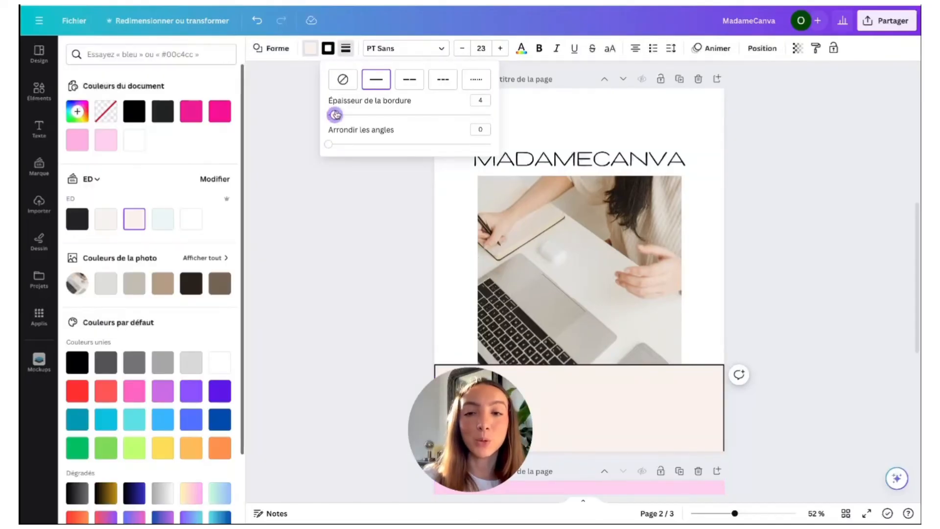
left_click_drag(335, 115, 326, 114)
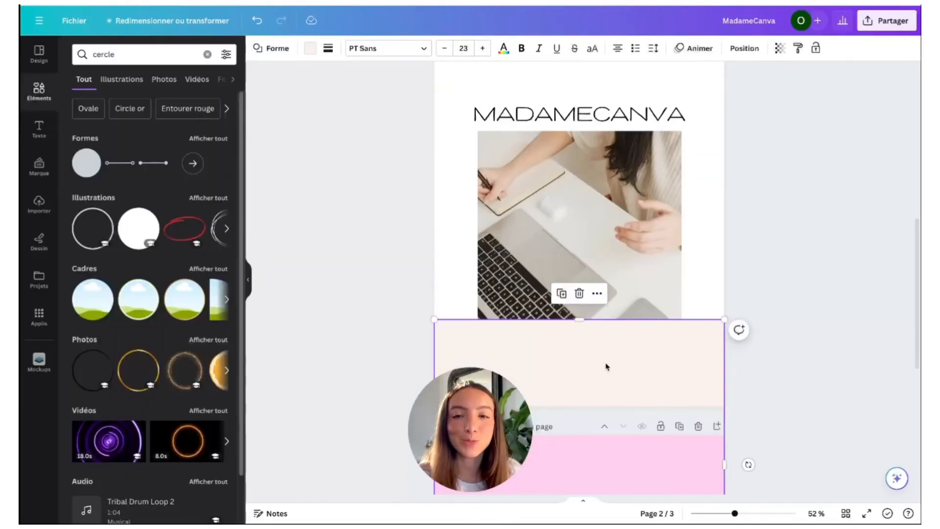
Send the beige rectangle backward so it lies behind the laptop photo on page 2
scroll(606, 366, "up", 3)
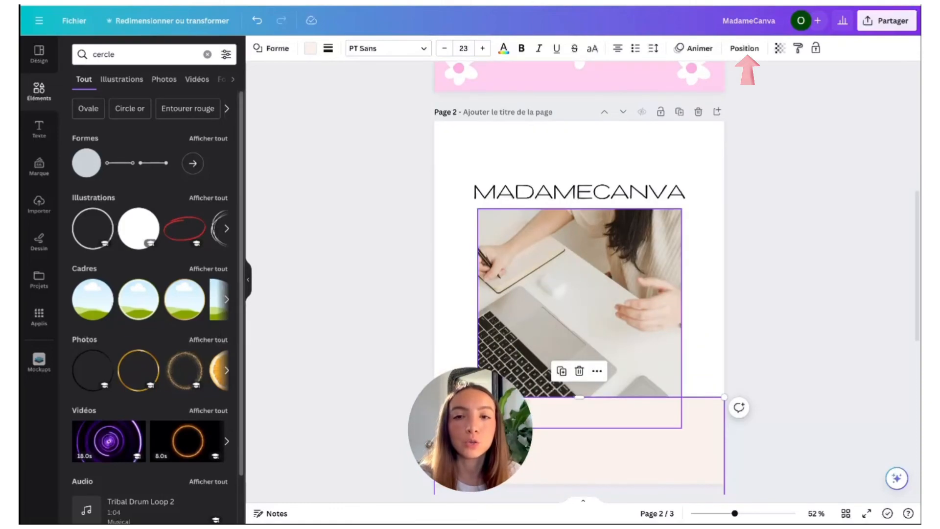
scroll(588, 360, "down", 1)
scroll(563, 407, "down", 1)
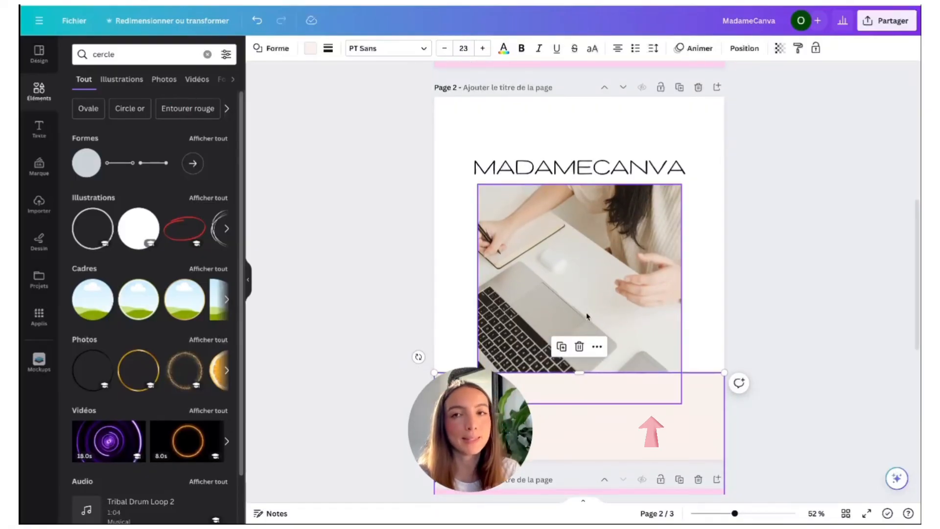
left_click(762, 51)
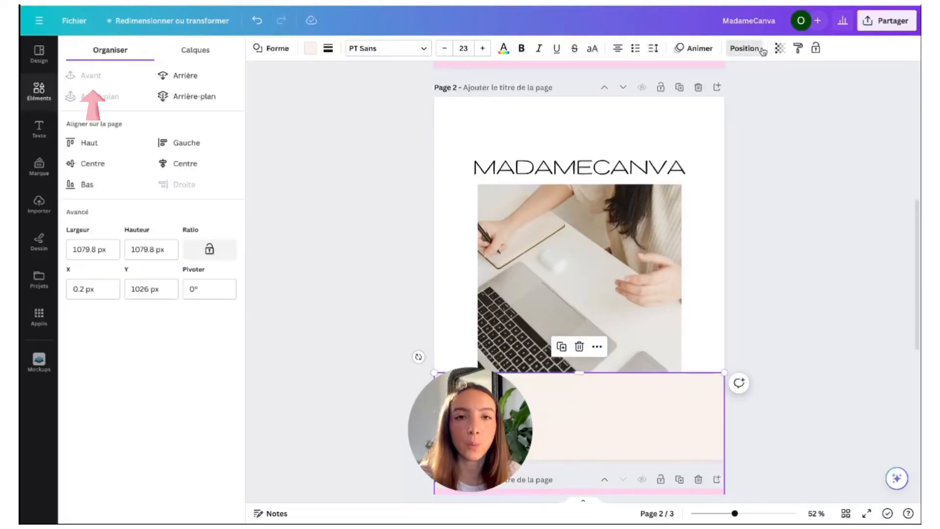
left_click(191, 76)
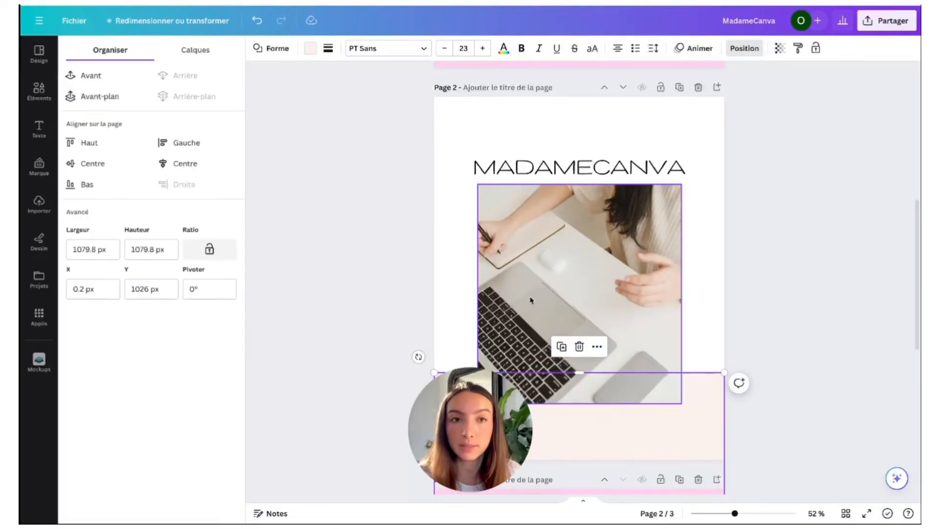
Bring the beige rectangle forward over the laptop photo, and send it backward again
left_click(113, 83)
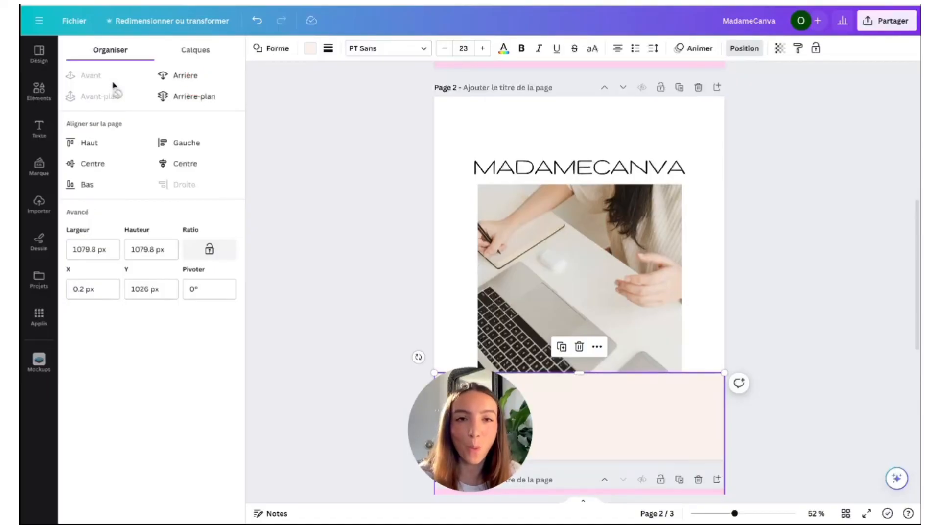
left_click(207, 76)
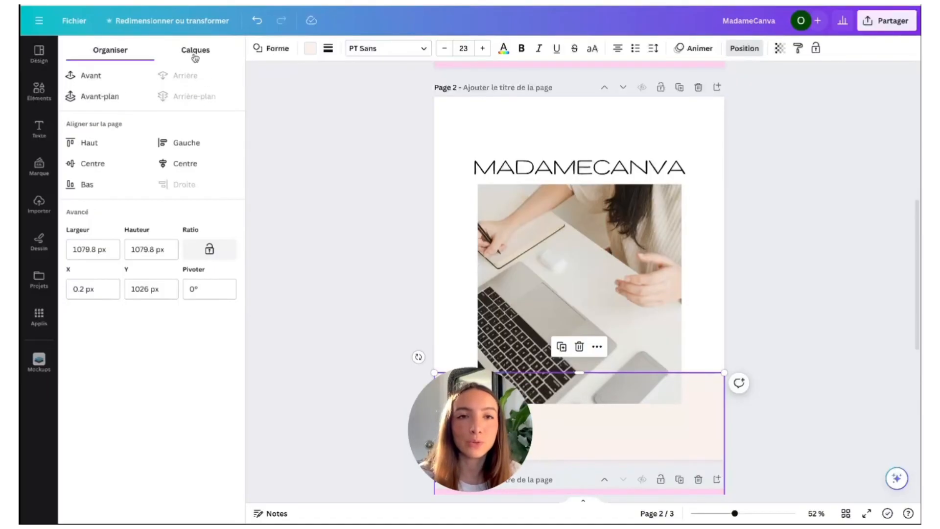
Show the layer list and examine the stacking order of the elements on page 2 and page 1
left_click(203, 56)
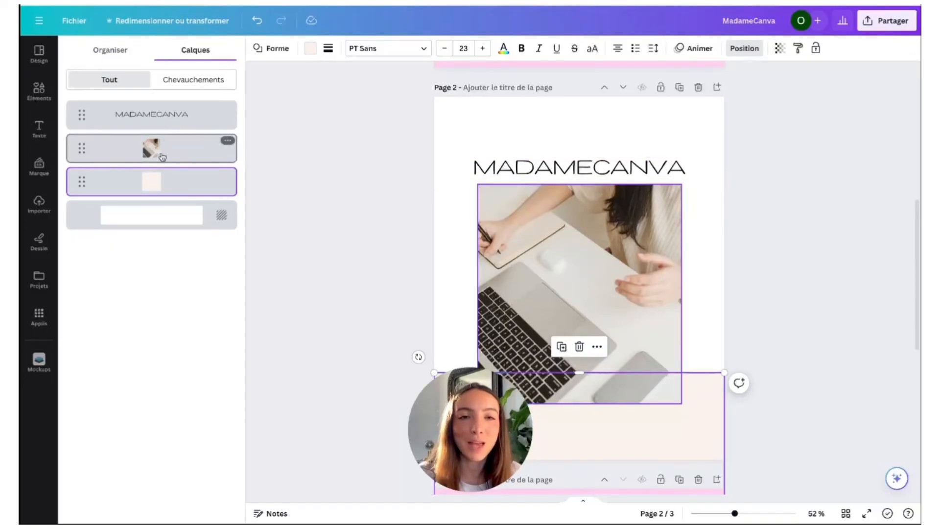
mouse_move(166, 186)
left_mouse_down()
mouse_move(168, 142)
mouse_move(169, 183)
left_mouse_up()
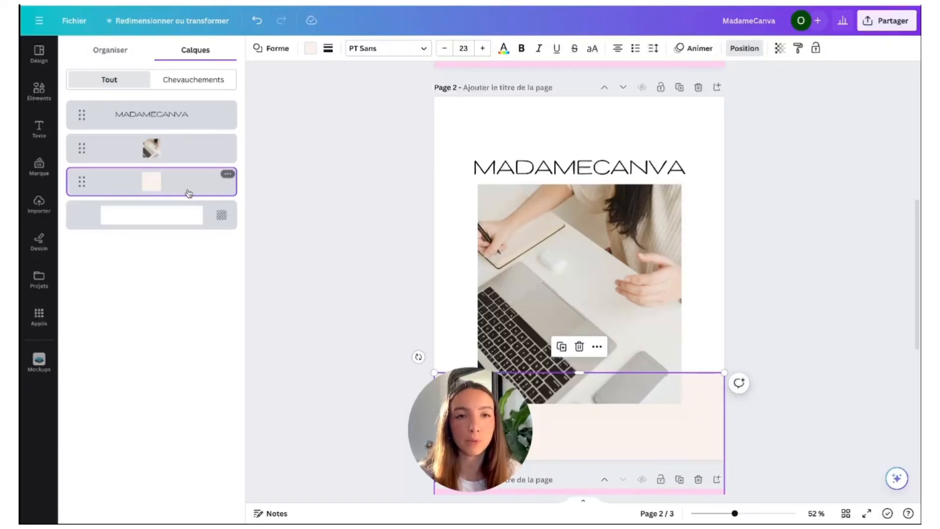
scroll(479, 175, "up", 8)
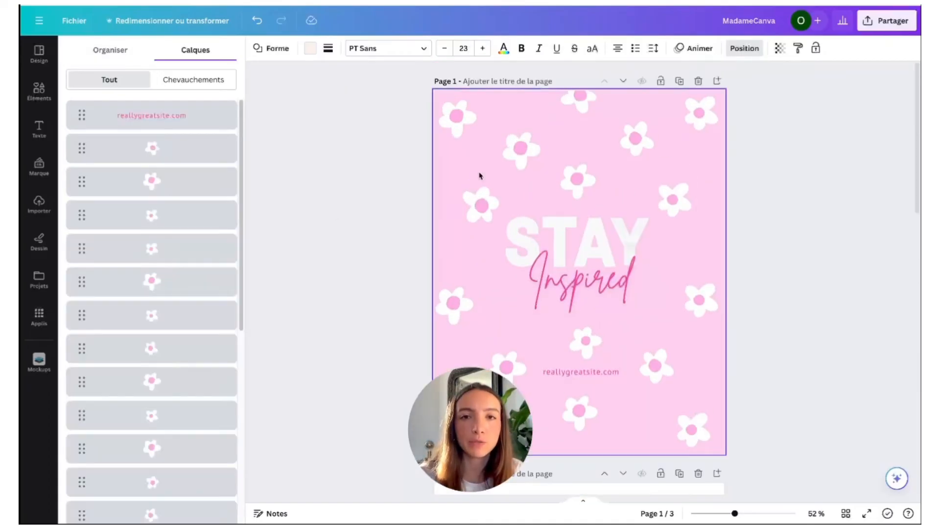
scroll(203, 166, "down", 5)
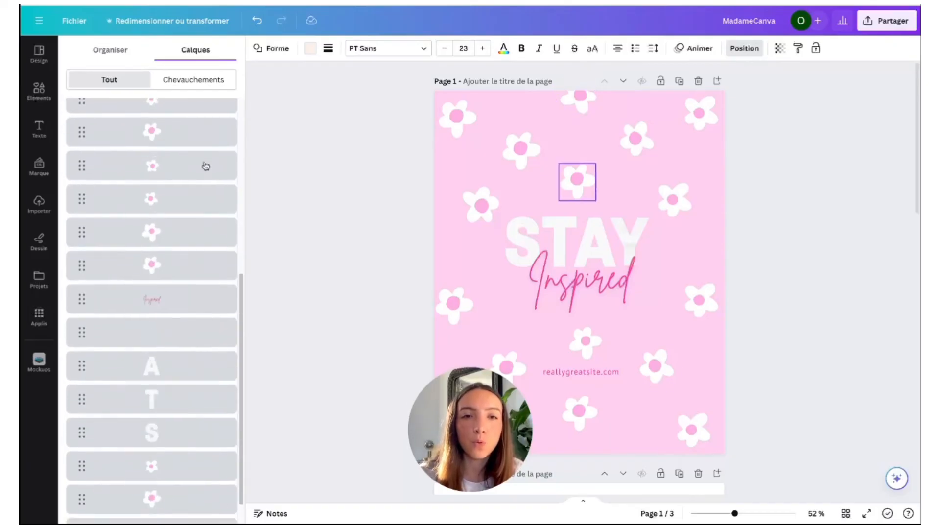
Move the "Inspired" text layer below the STAY letters on page 1, and return it above them
scroll(202, 214, "up", 5)
scroll(201, 214, "down", 5)
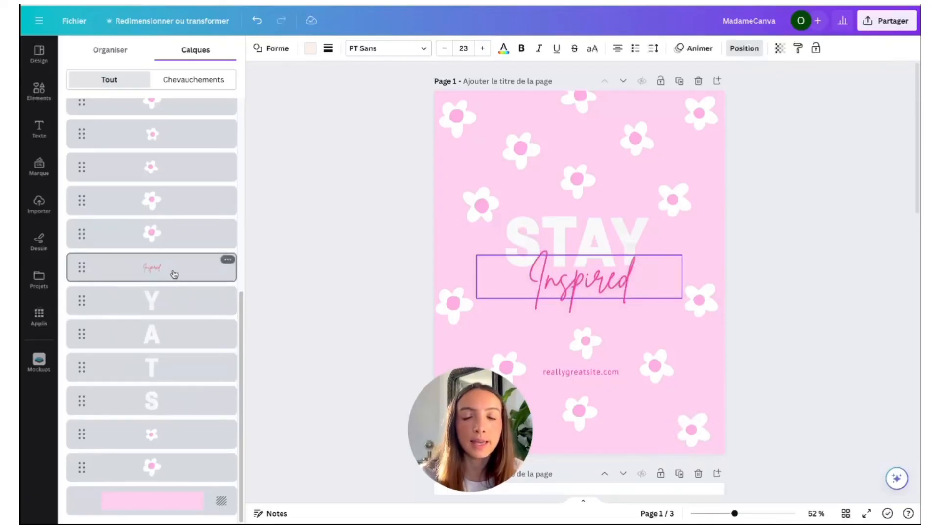
left_click_drag(175, 274, 195, 429)
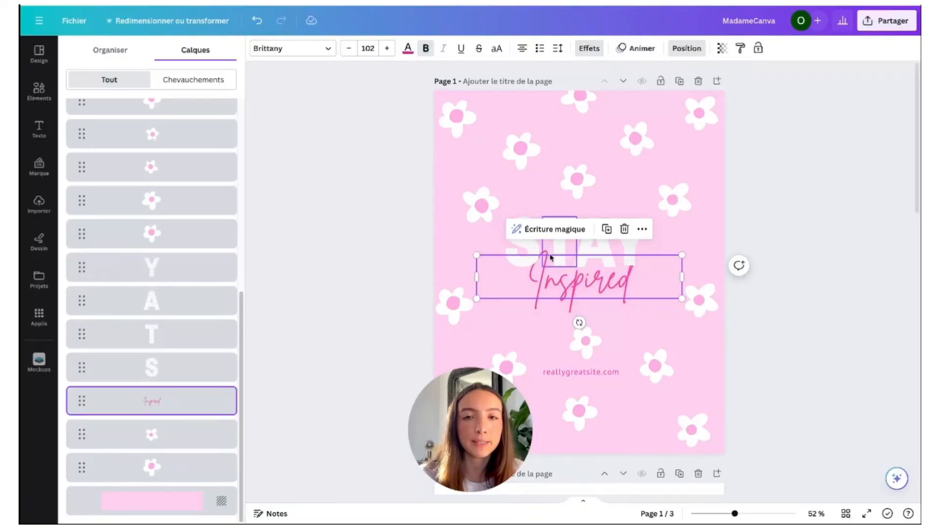
left_click_drag(207, 389, 226, 252)
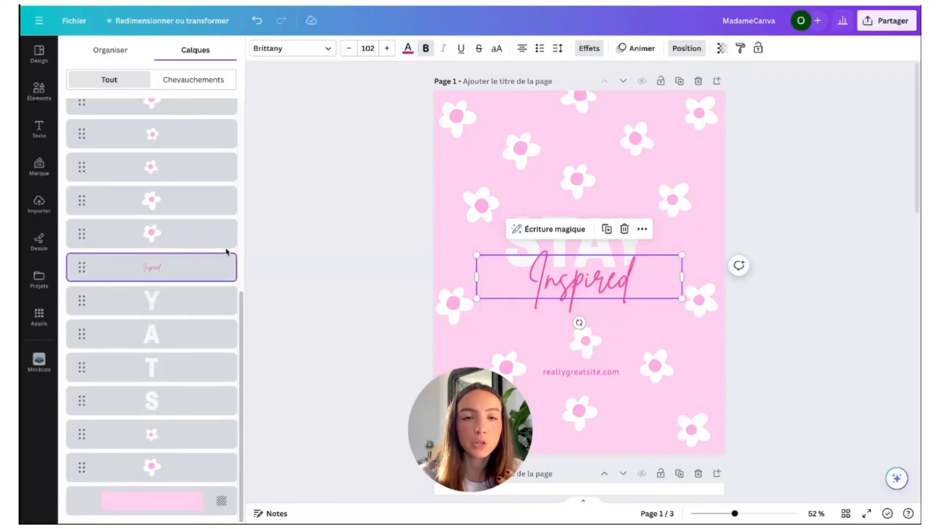
Lock the laptop photo on page 2
scroll(372, 266, "down", 3)
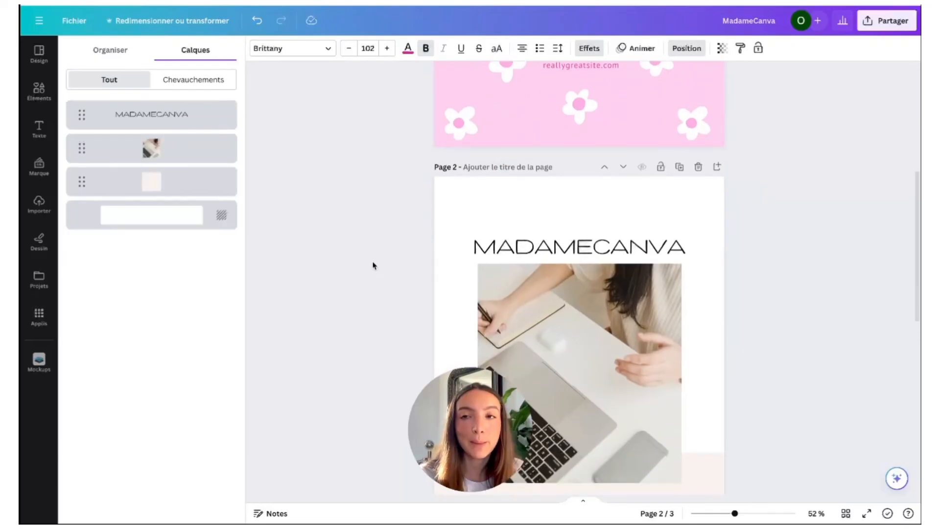
scroll(373, 265, "up", 2)
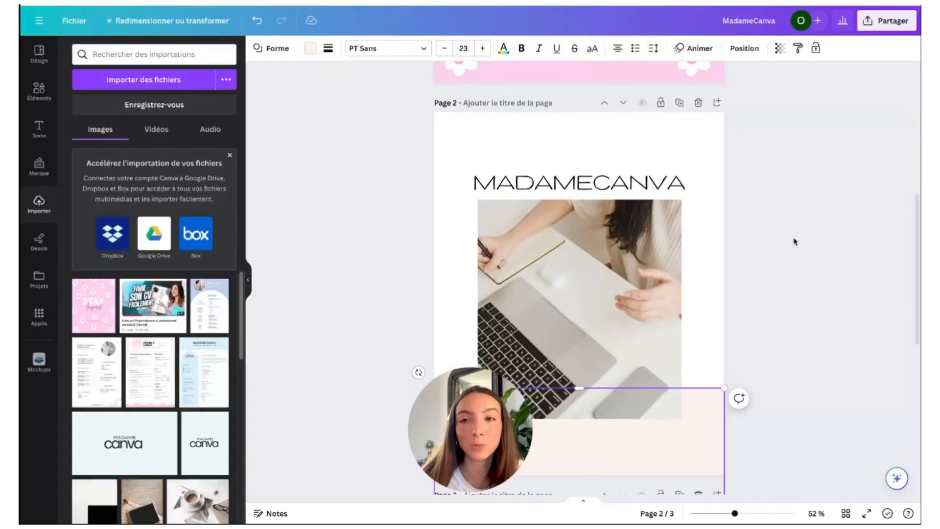
left_click(657, 246)
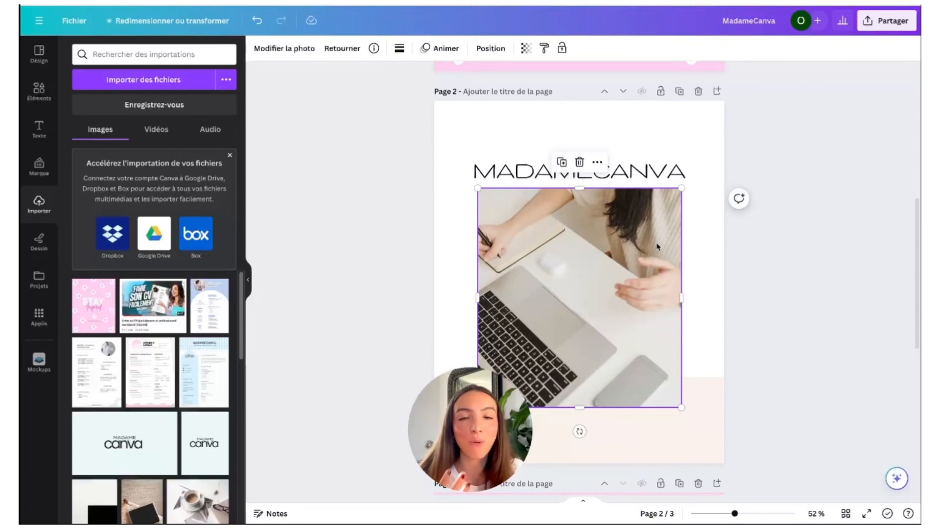
left_click(563, 49)
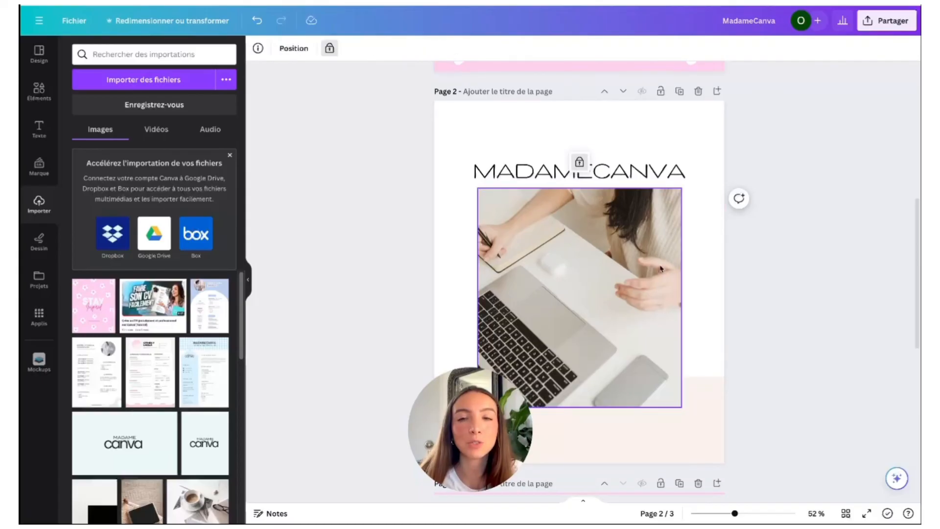
Try moving page 2's elements while the laptop photo is locked, undo the move, and unlock the photo
left_click_drag(604, 299, 495, 294)
mouse_move(355, 115)
left_mouse_down()
mouse_move(399, 161)
mouse_move(814, 480)
left_mouse_up()
left_click_drag(578, 337, 593, 300)
key("ctrl+z")
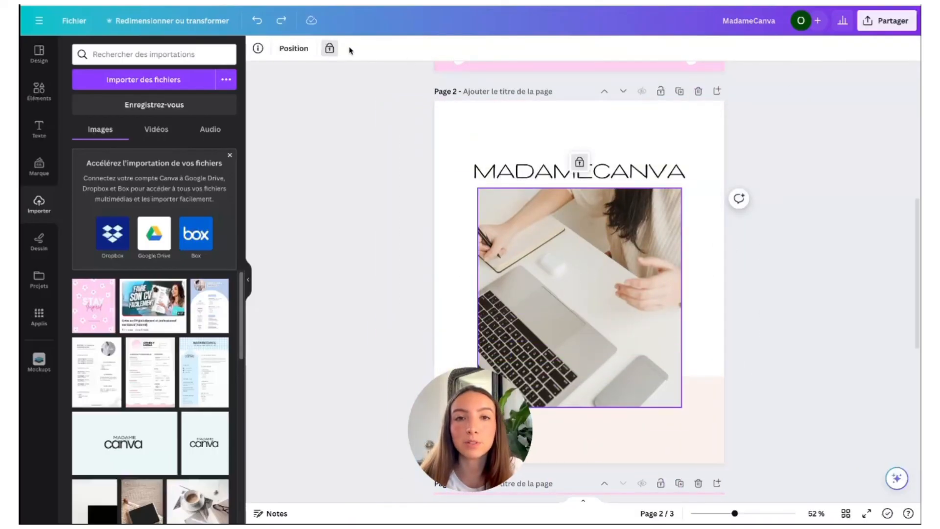
left_click(330, 48)
Try moving all the flowers on page 1 together, and undo the moves
left_click_drag(329, 134, 782, 498)
mouse_move(706, 432)
left_mouse_down()
mouse_move(543, 313)
mouse_move(662, 329)
mouse_move(803, 390)
mouse_move(753, 486)
mouse_move(678, 420)
mouse_move(700, 446)
mouse_move(709, 428)
left_mouse_up()
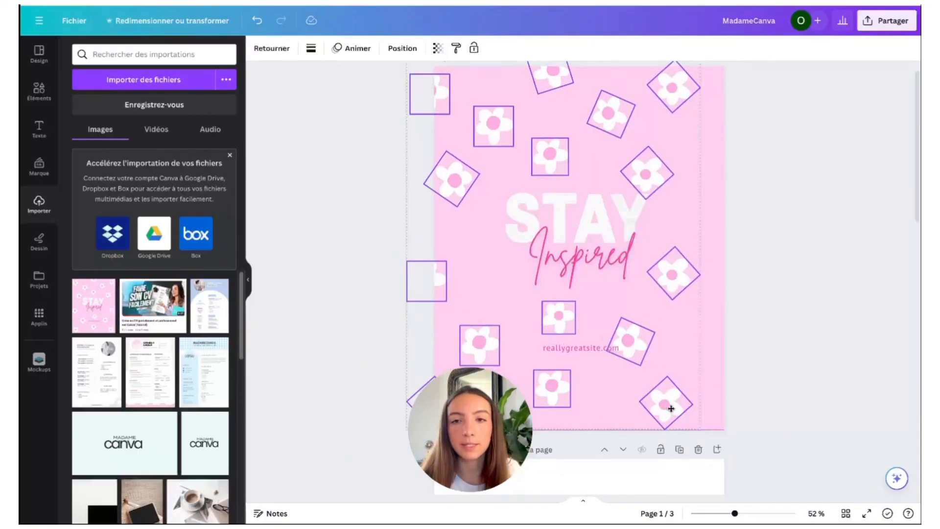
left_click_drag(661, 404, 718, 436)
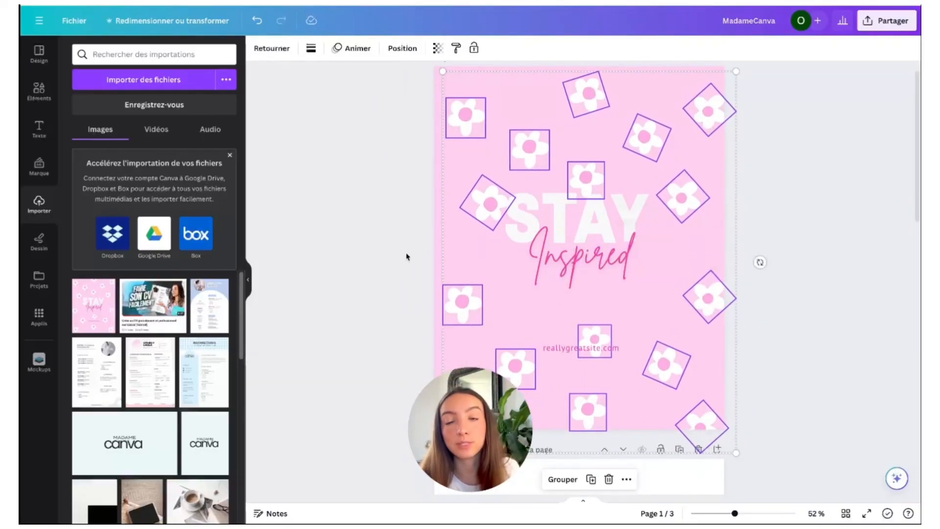
key("ctrl+z")
key("ctrl+z")
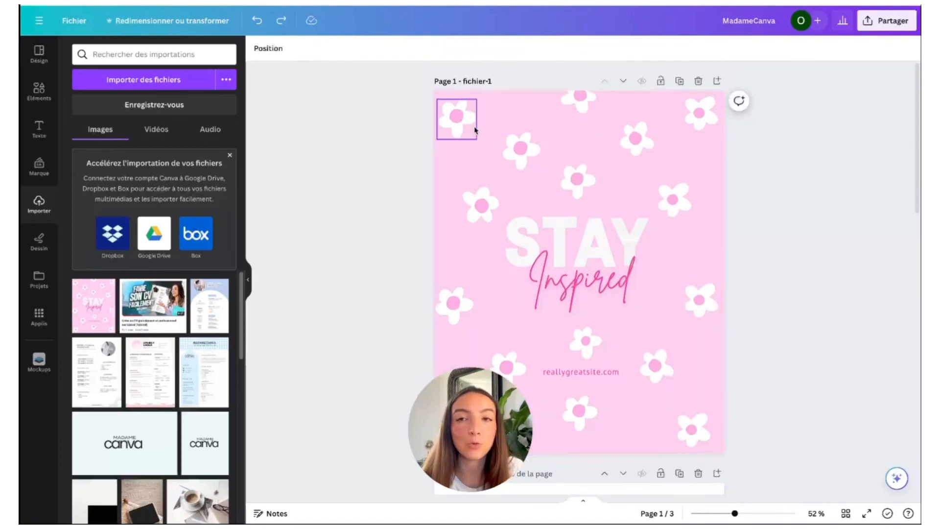
Open the design's download settings and choose PNG as the file type
scroll(718, 210, "down", 6)
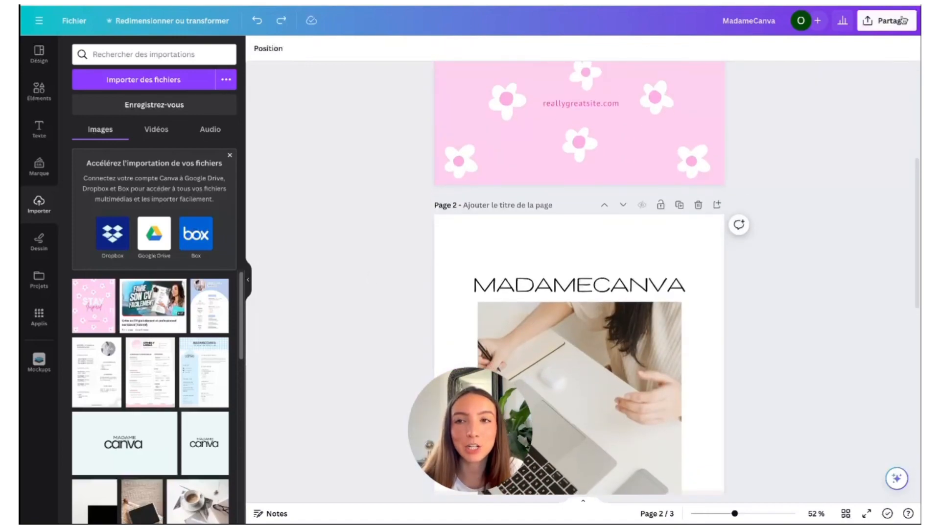
left_click(903, 22)
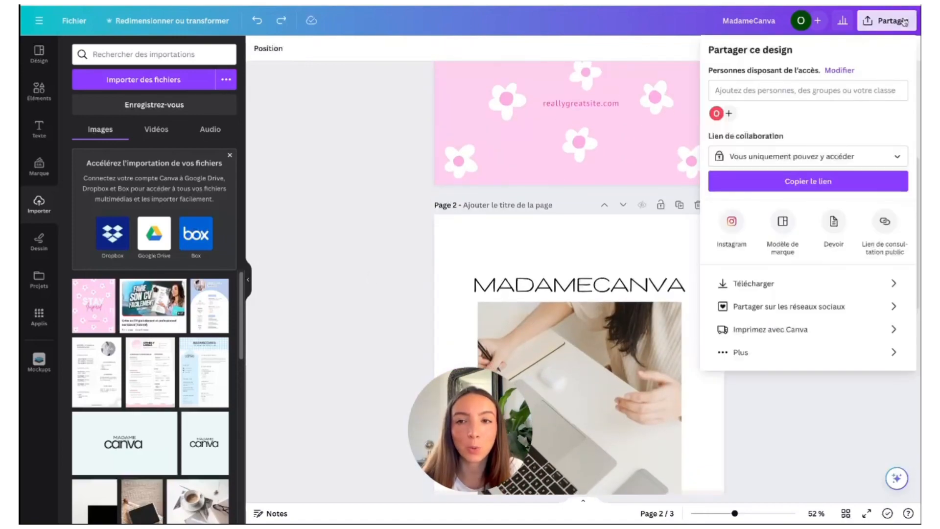
left_click(793, 283)
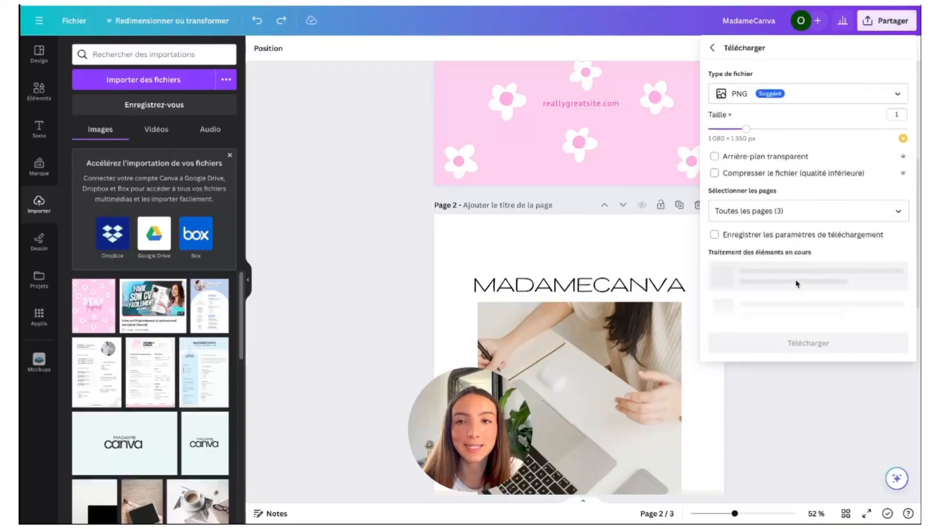
left_click(783, 94)
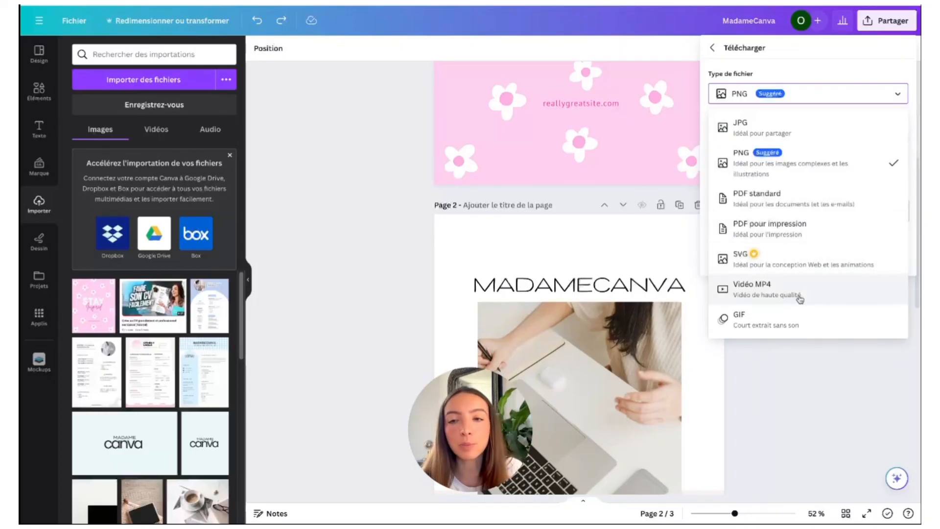
left_click(782, 157)
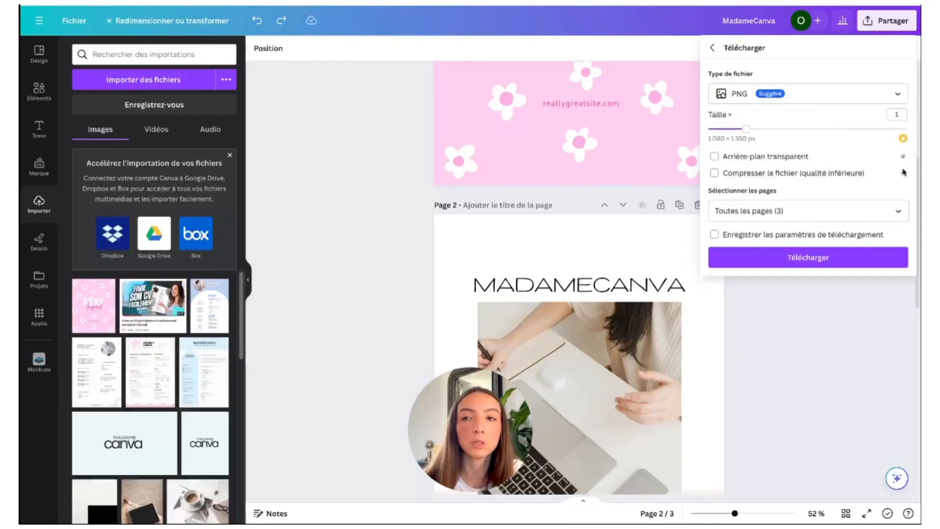
Limit the export to page 2 only and download it
left_click(852, 218)
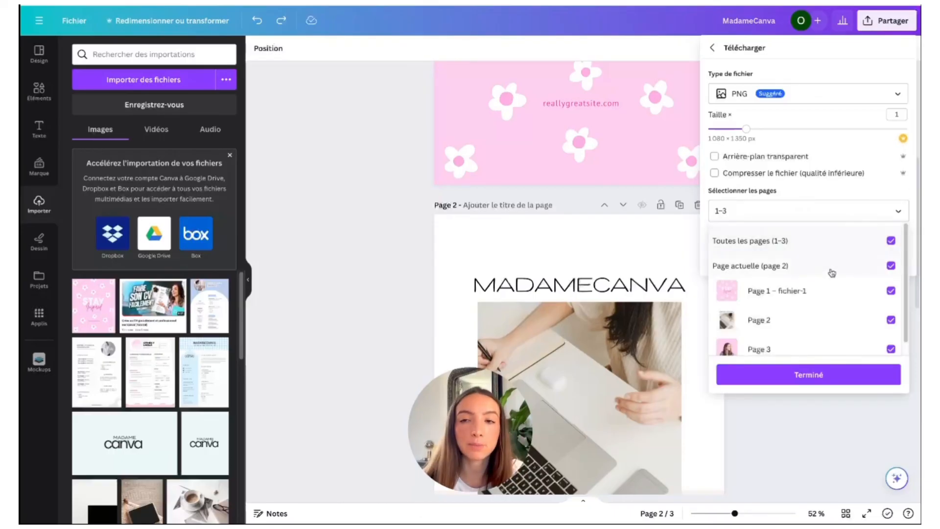
scroll(824, 306, "down", 1)
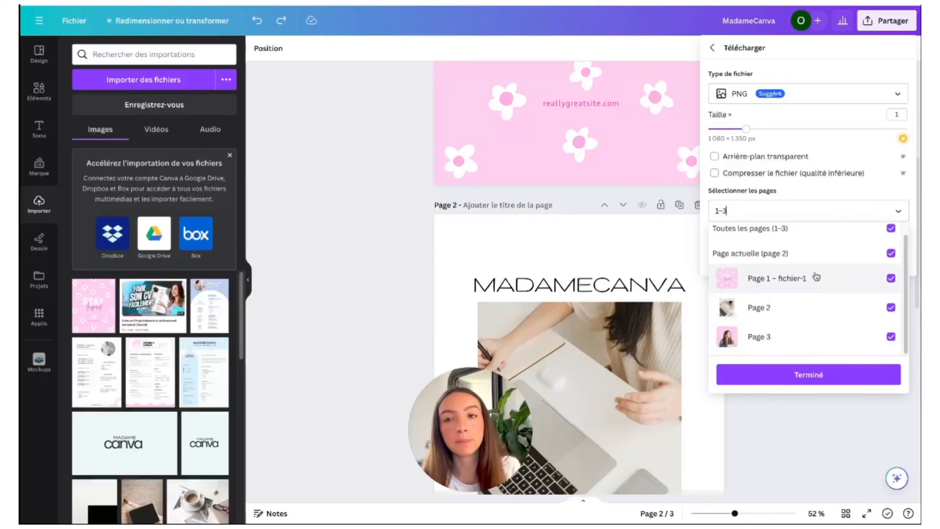
left_click(749, 230)
left_click(843, 307)
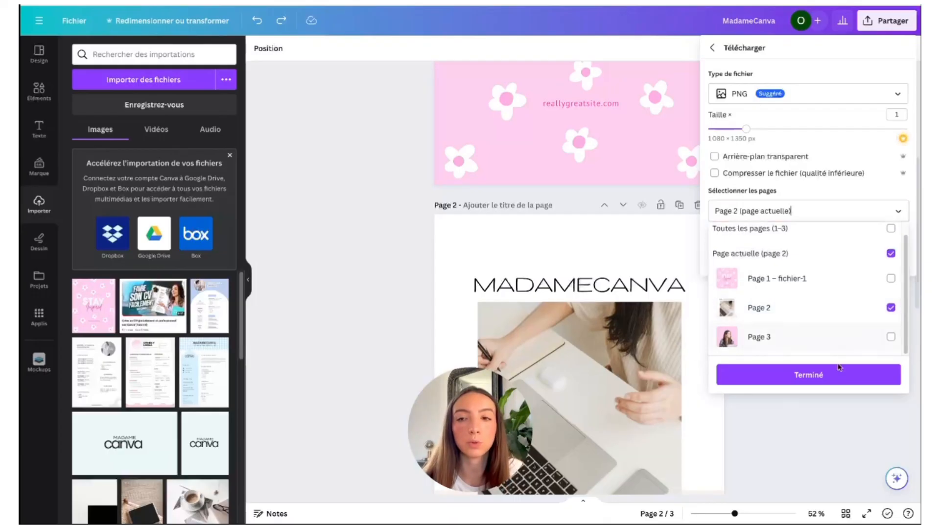
left_click(840, 374)
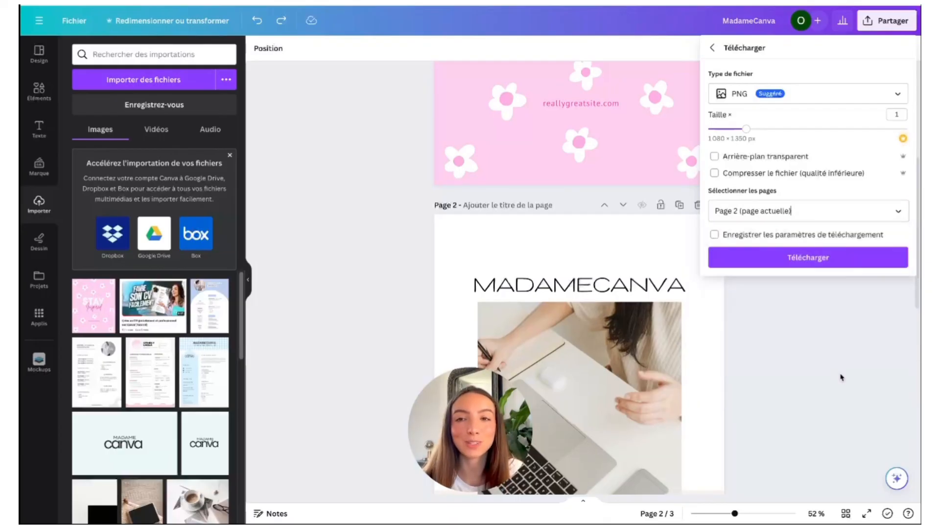
left_click(843, 264)
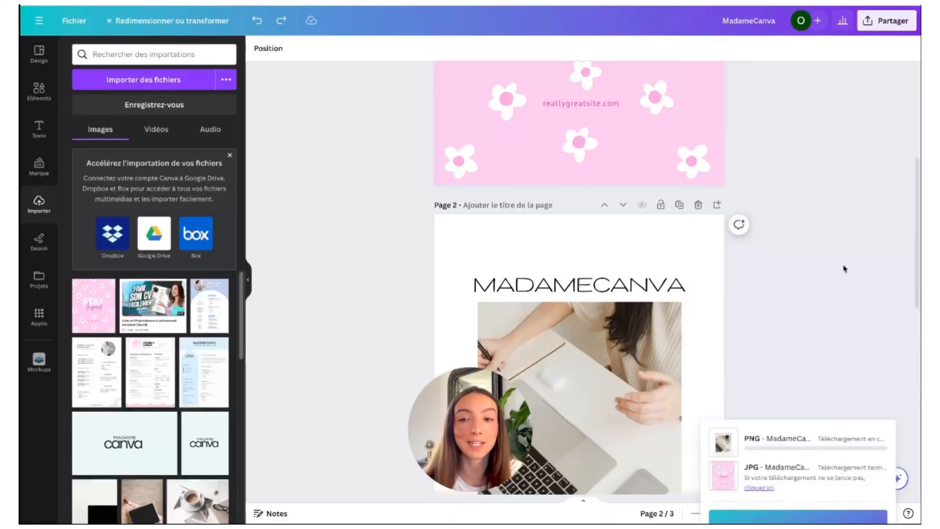